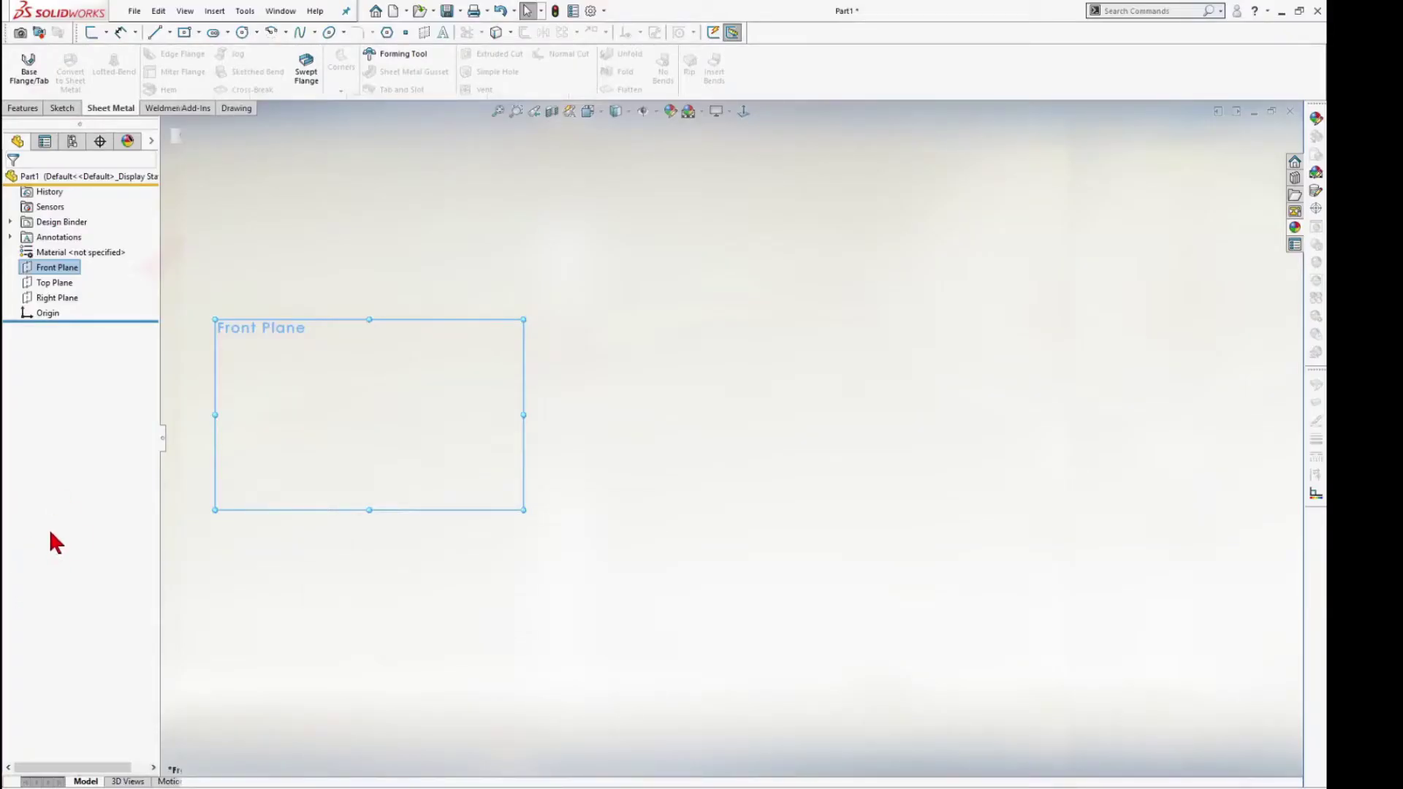
On the Front Plane, sketch a centerpoint arc around the origin with a gap at the bottom
right_click(57, 270)
click(66, 252)
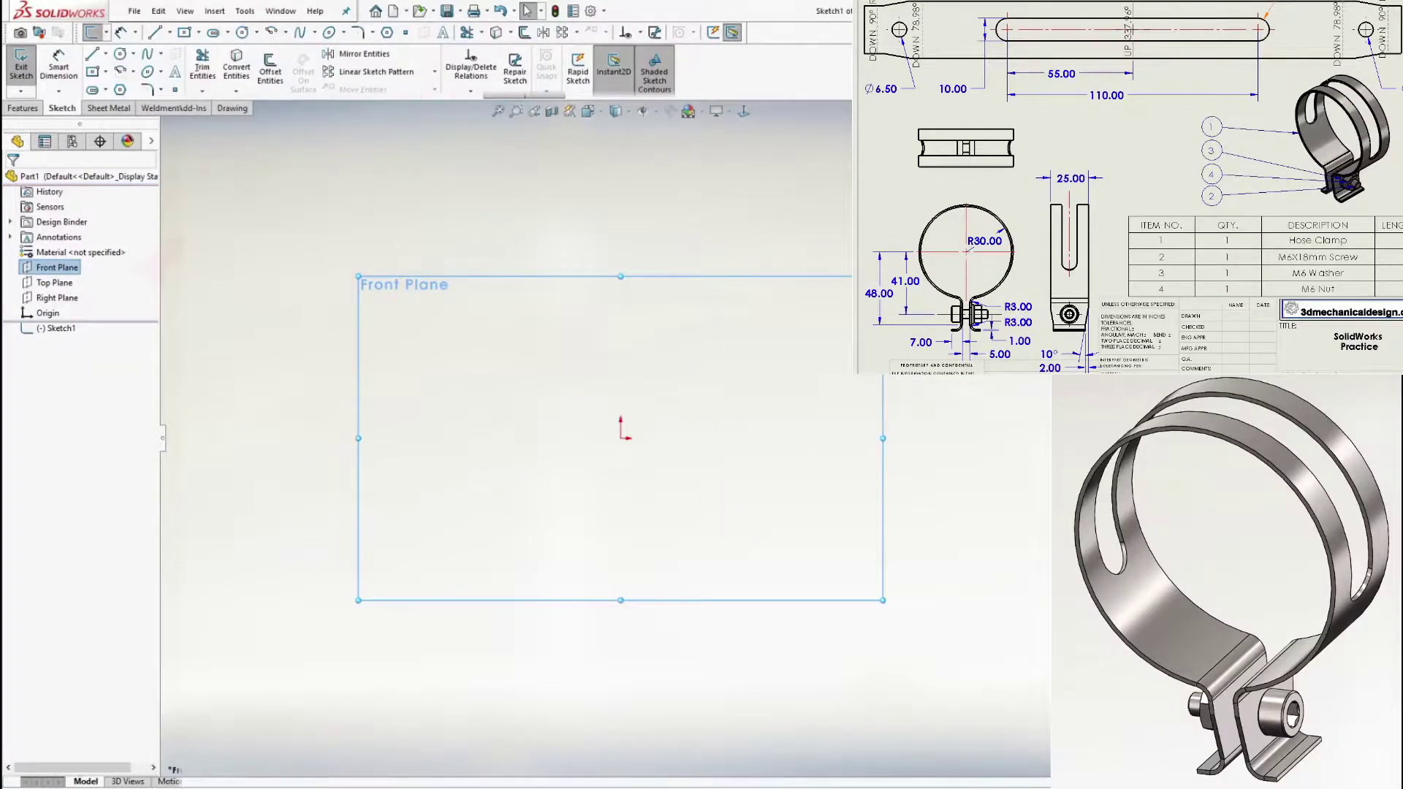
click(133, 70)
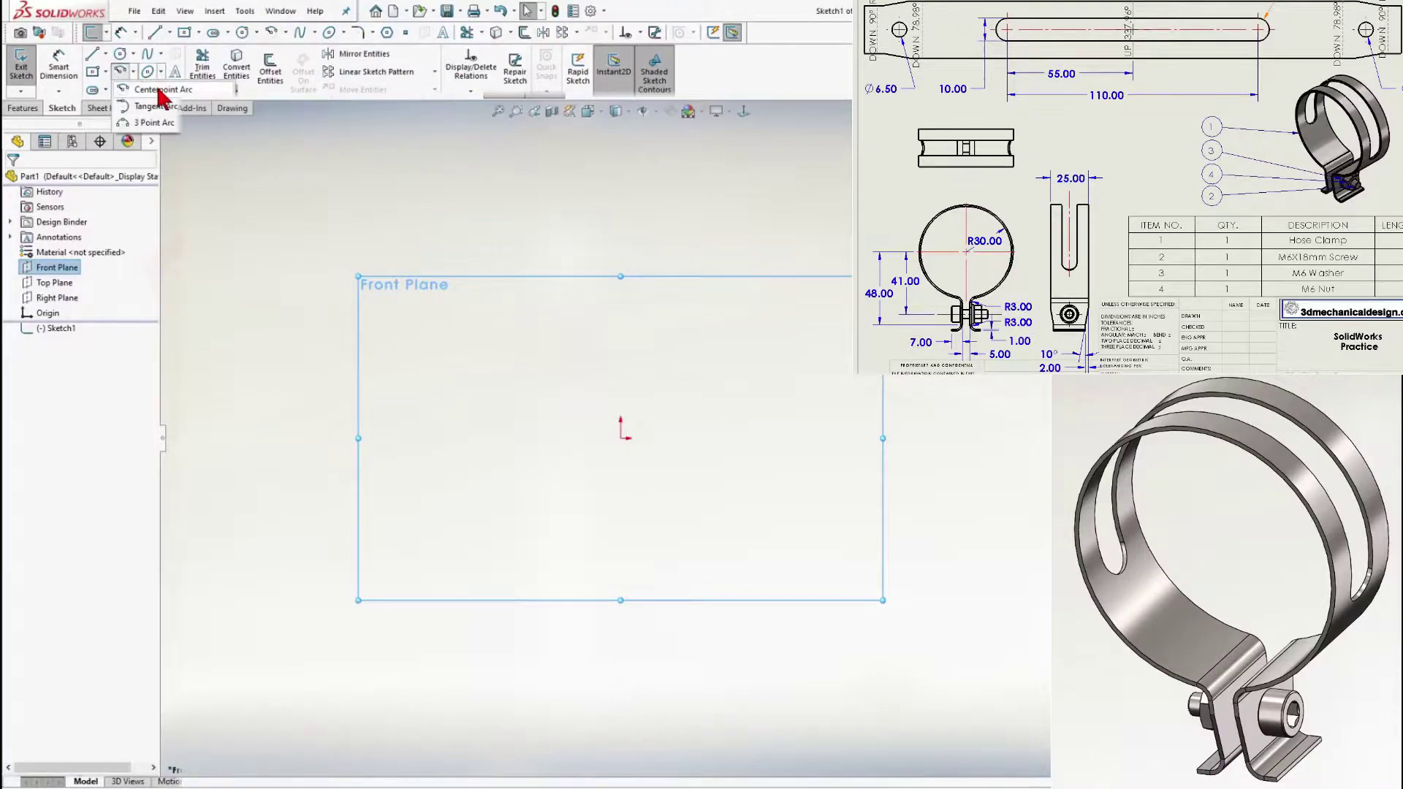
click(159, 90)
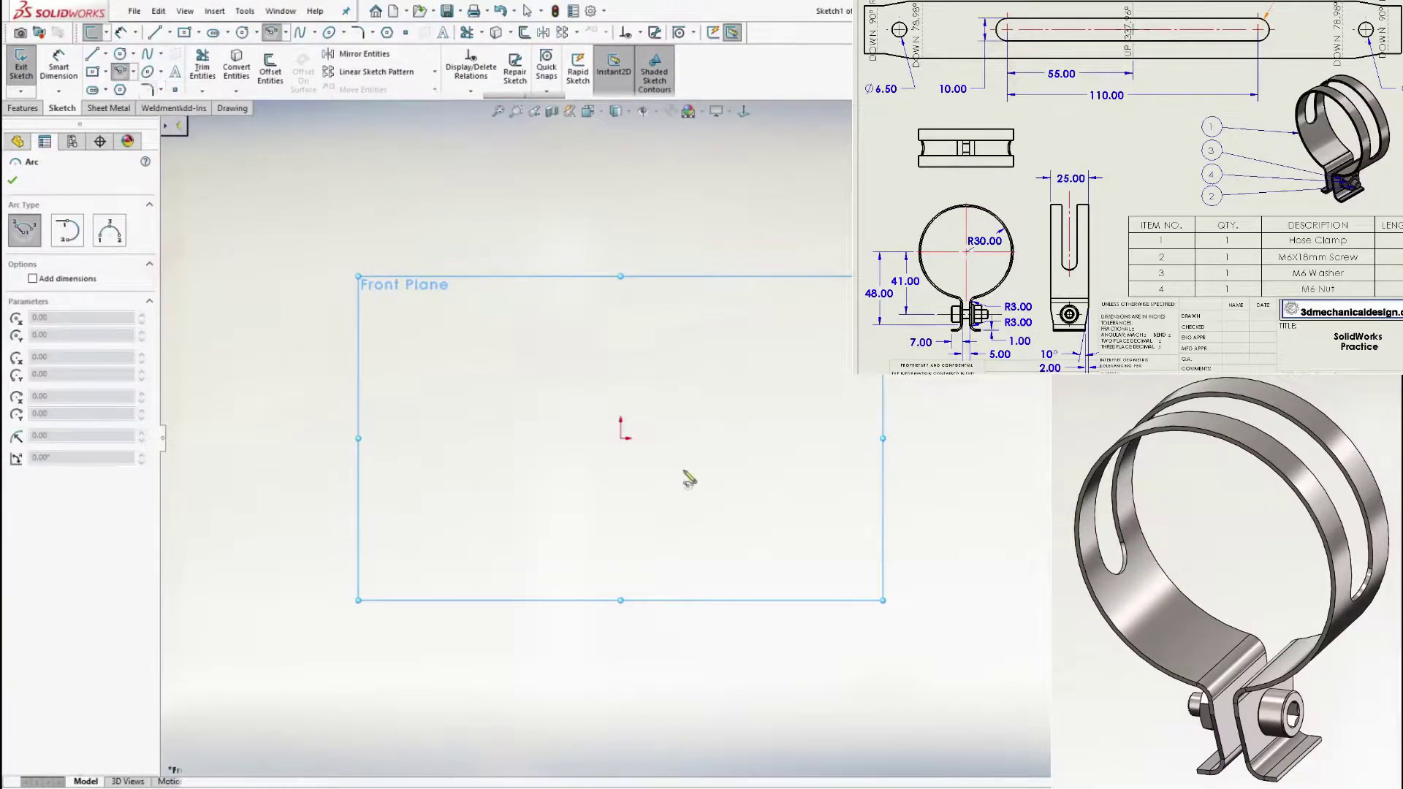
click(621, 437)
click(675, 608)
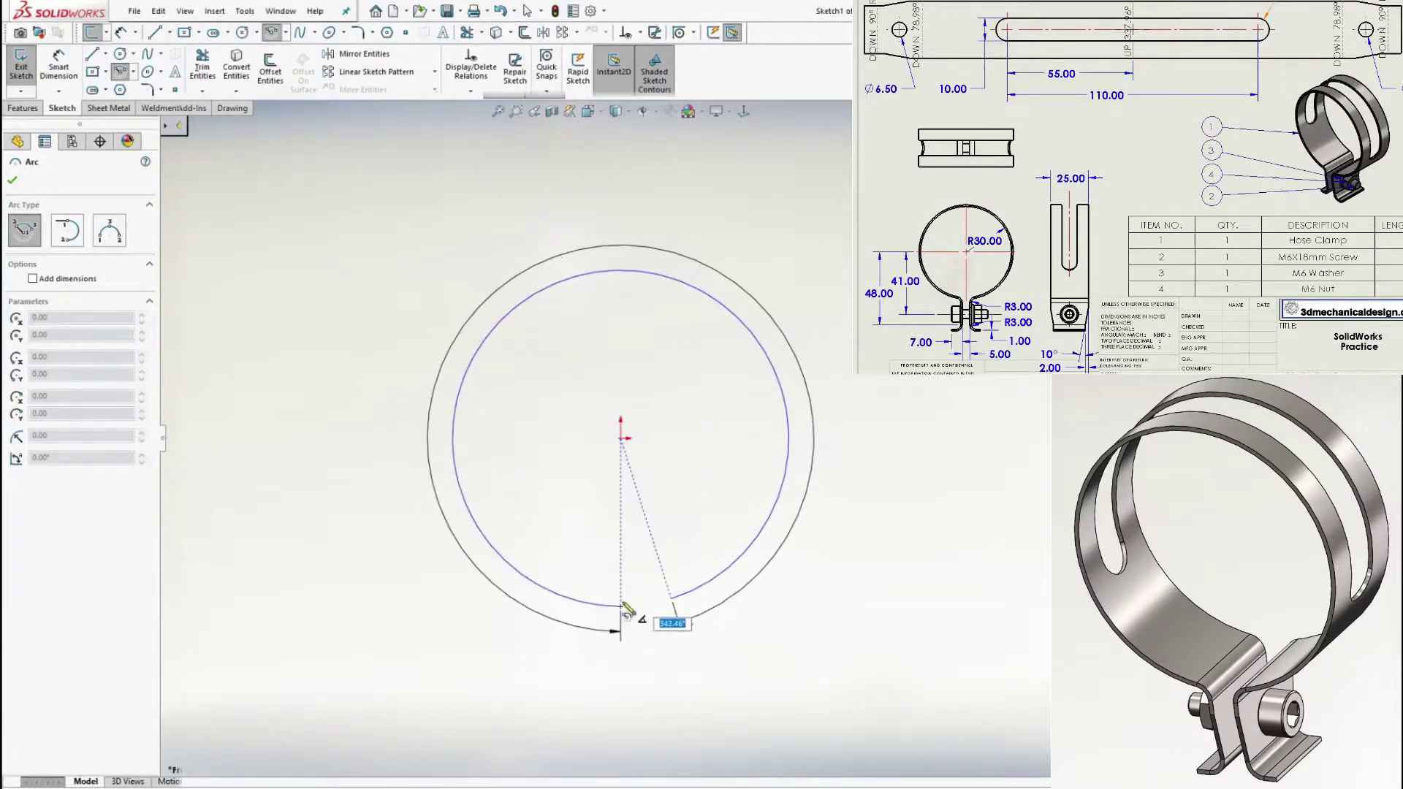
click(614, 606)
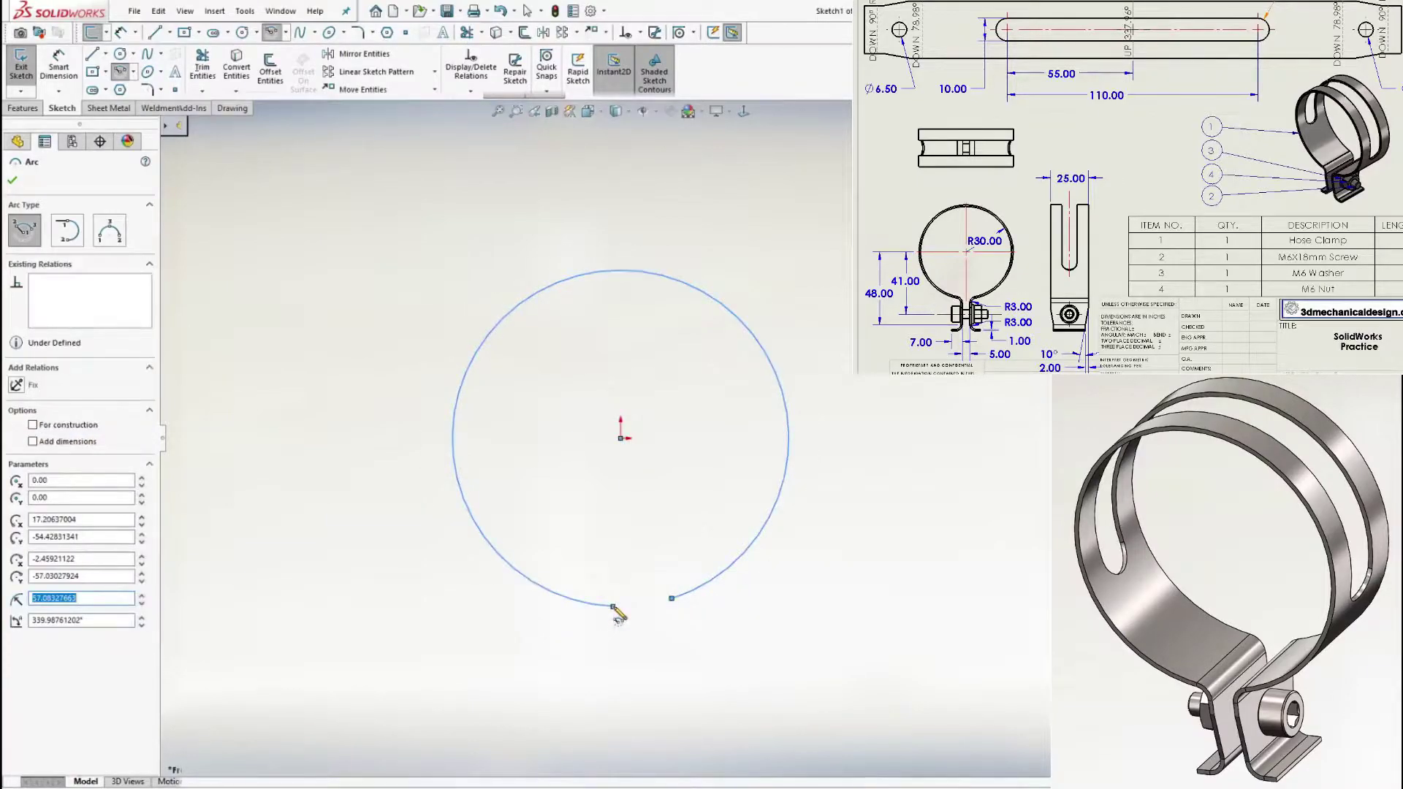
right_click(617, 617)
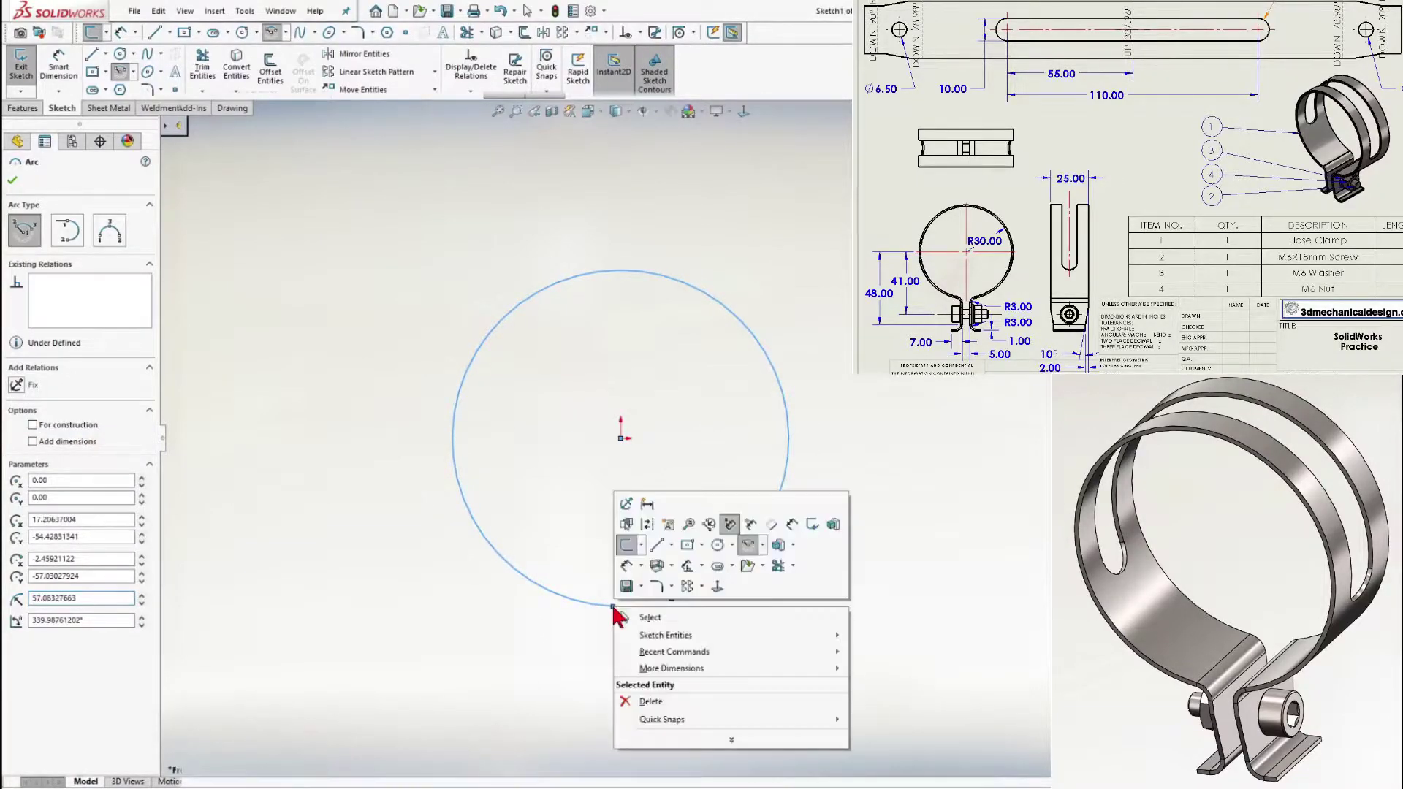
click(760, 519)
Dimension the arc's radius to 30 mm
key(d)
click(467, 372)
click(398, 349)
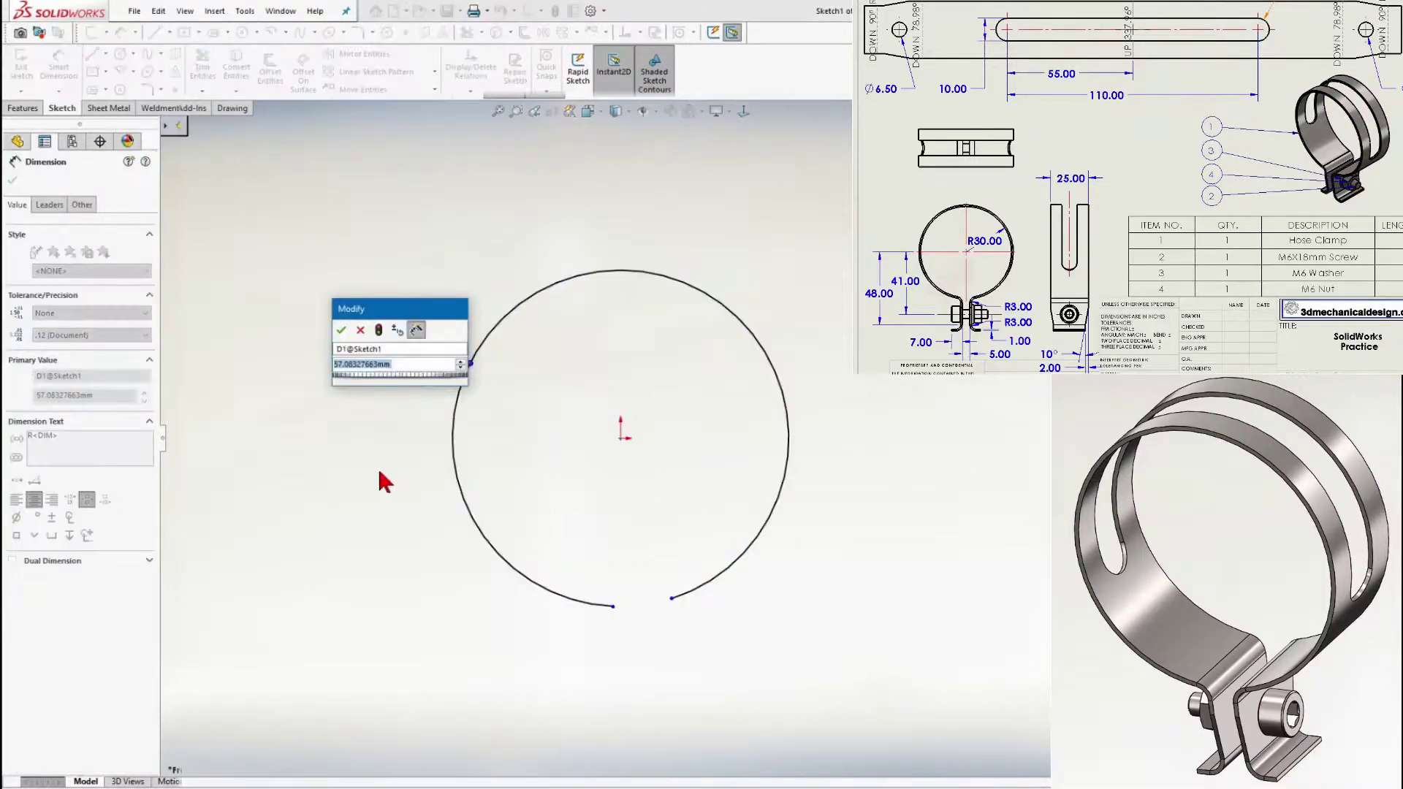
text(30)
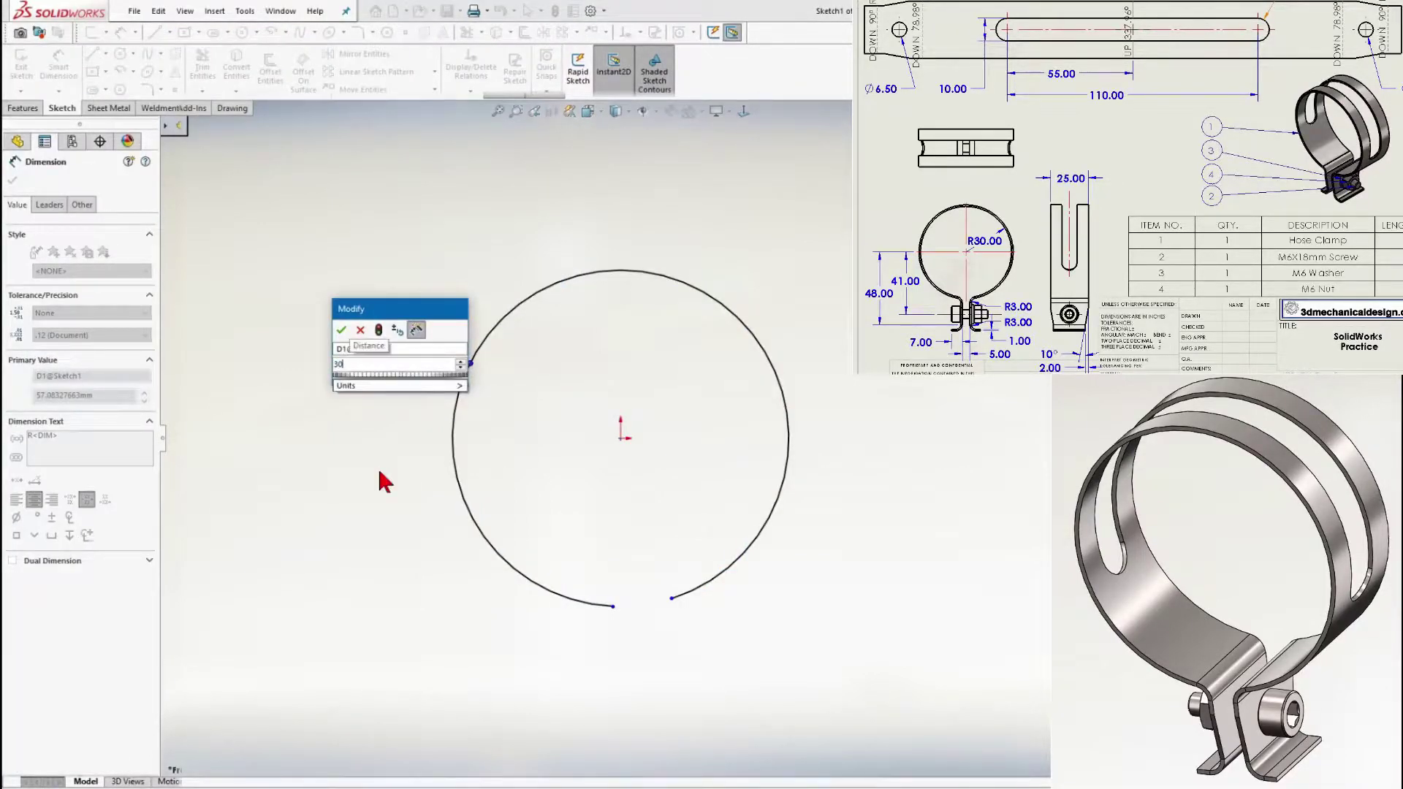
click(340, 329)
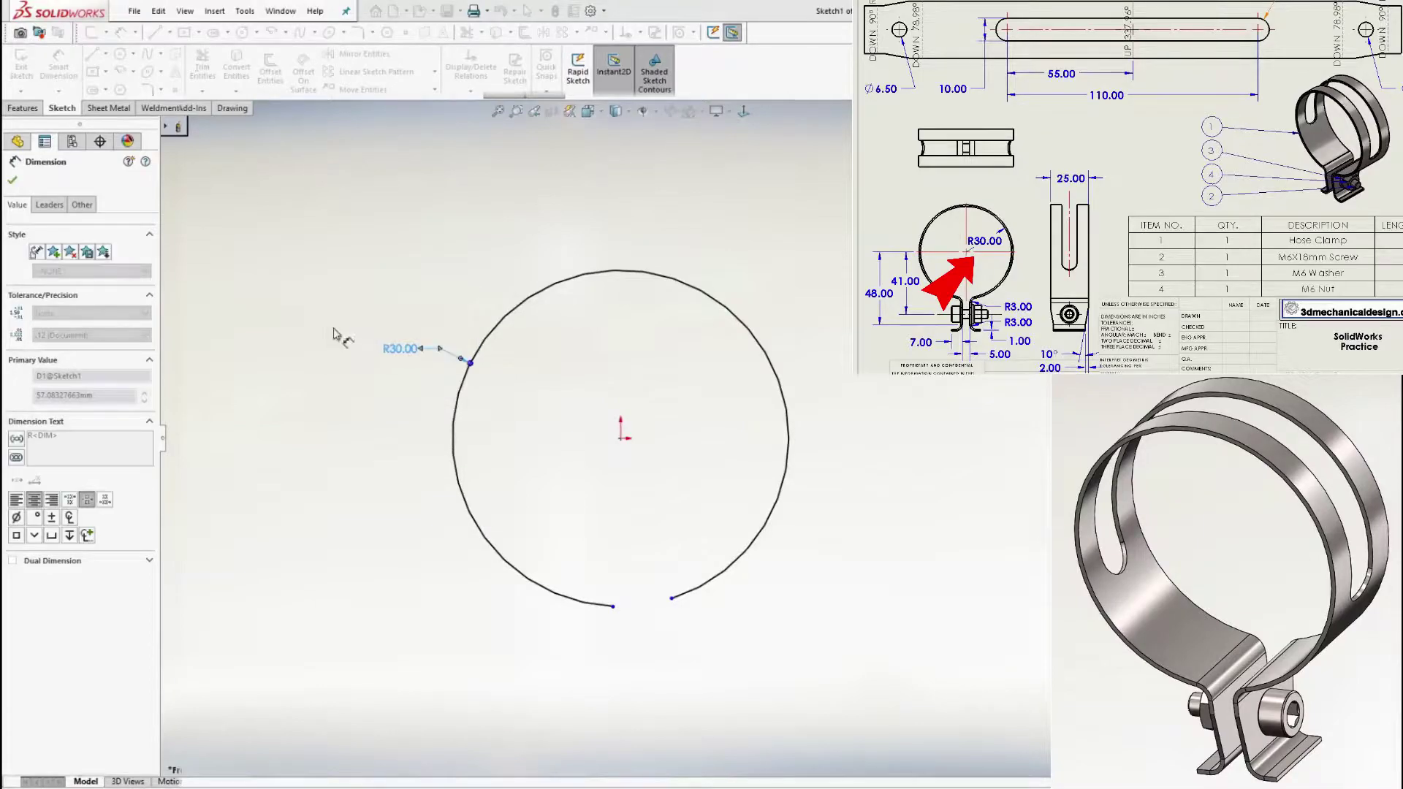
Draw a vertical centerline down from the origin and make the arc endpoints symmetric about it
right_click(636, 475)
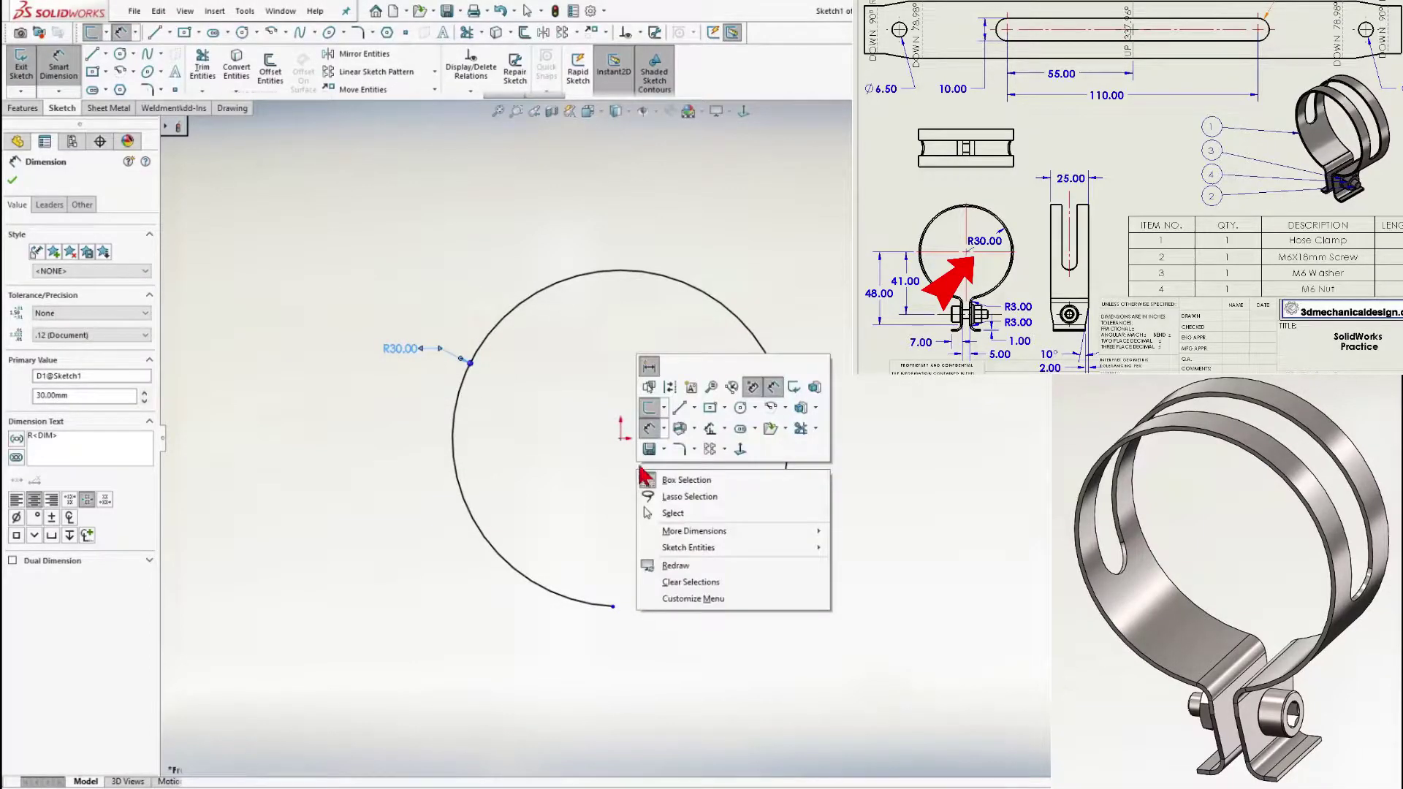
click(687, 408)
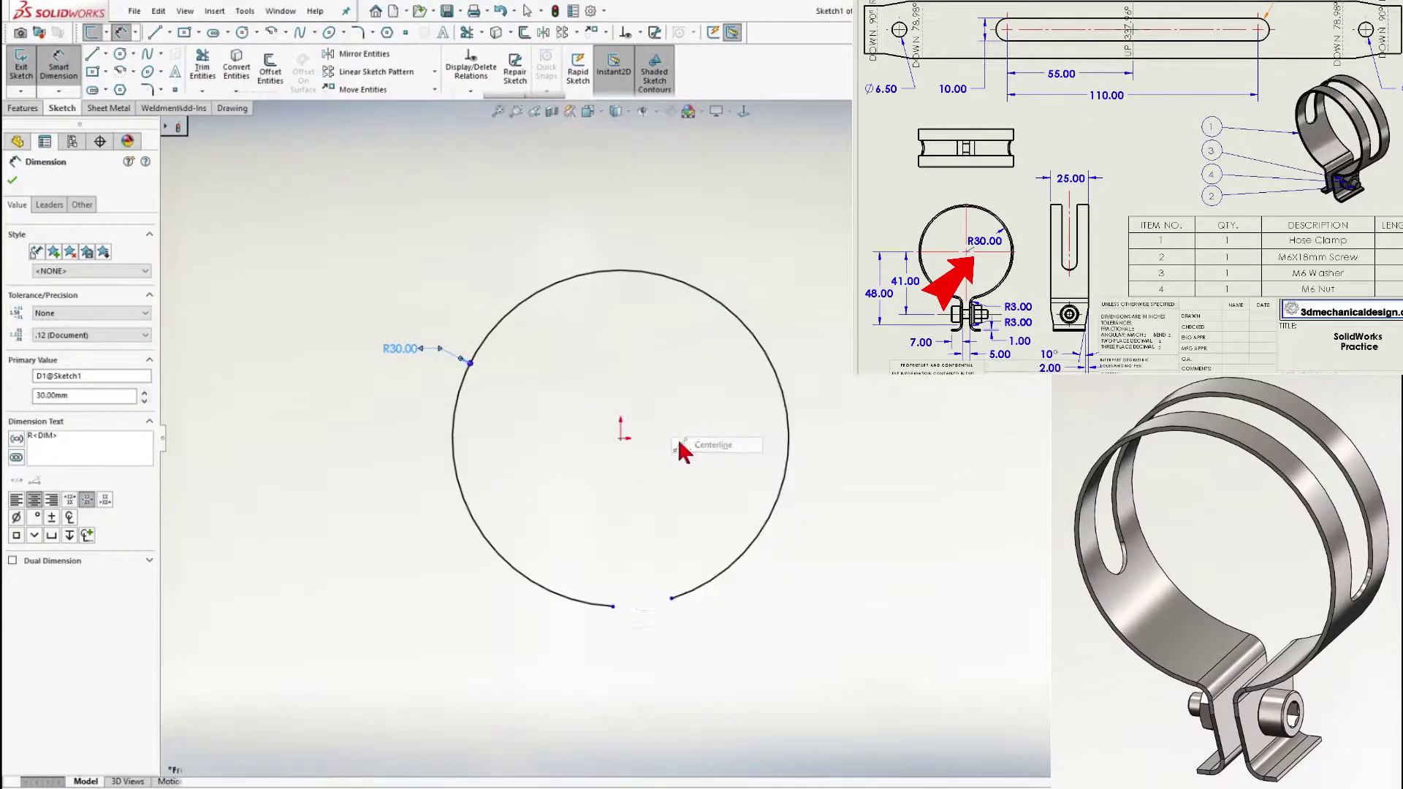
click(620, 438)
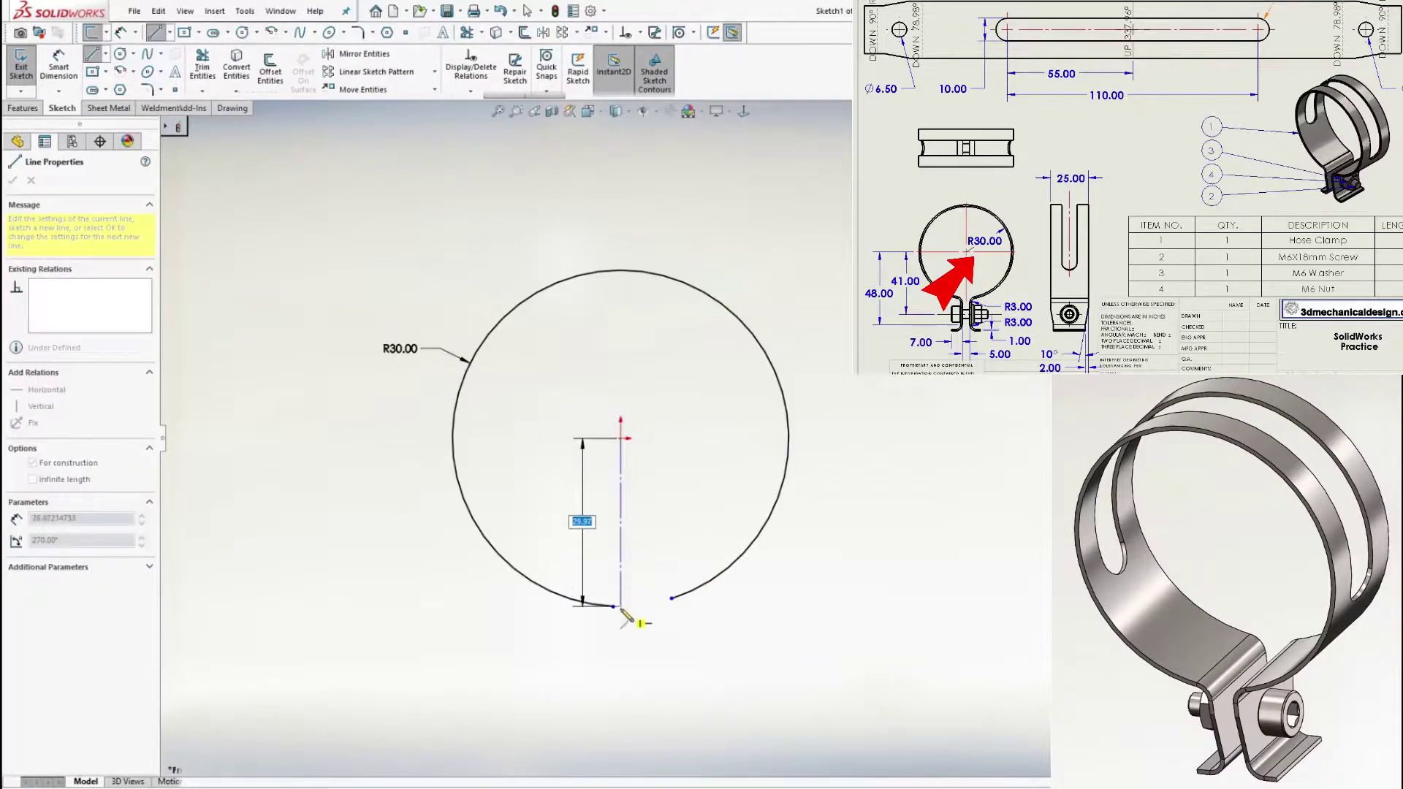
click(621, 611)
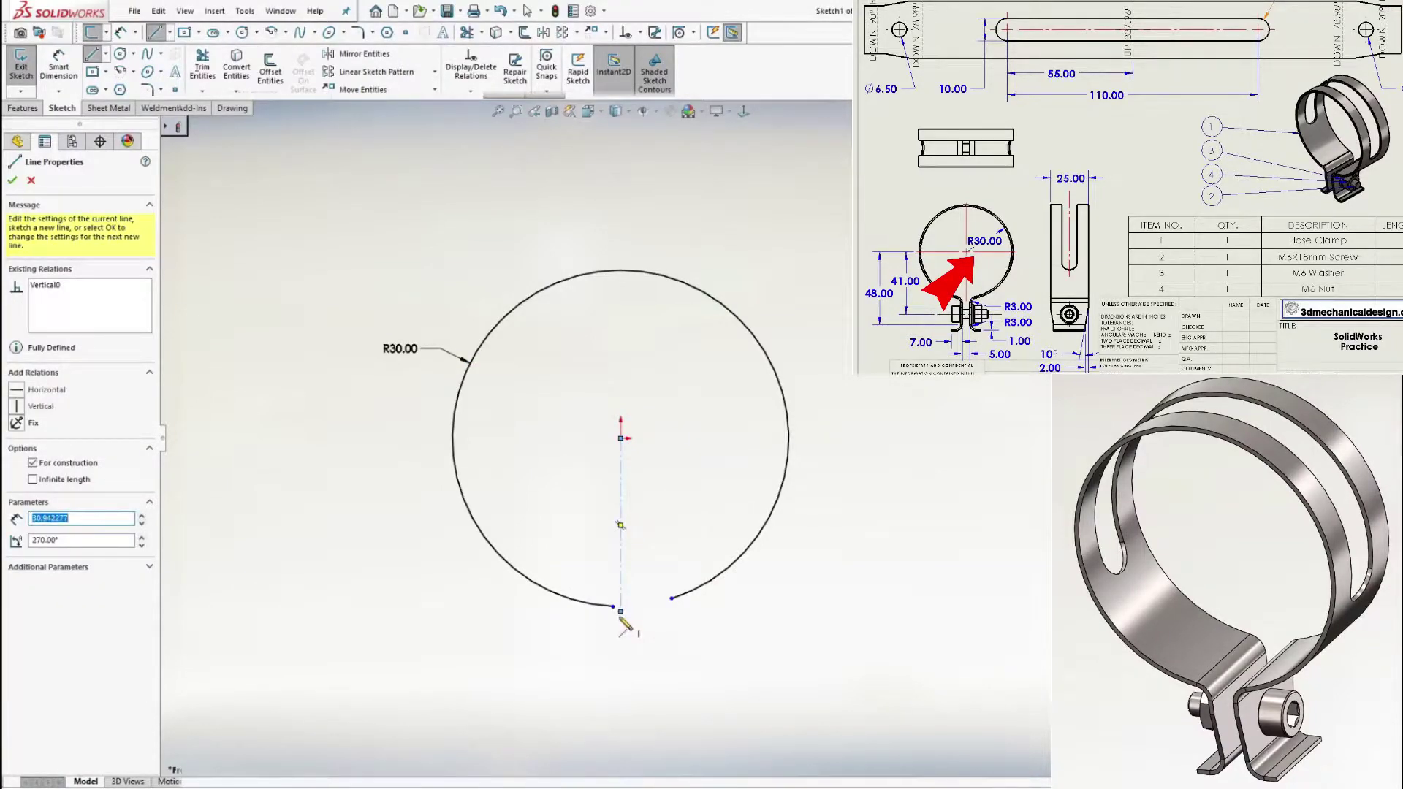
key(Escape)
click(620, 611)
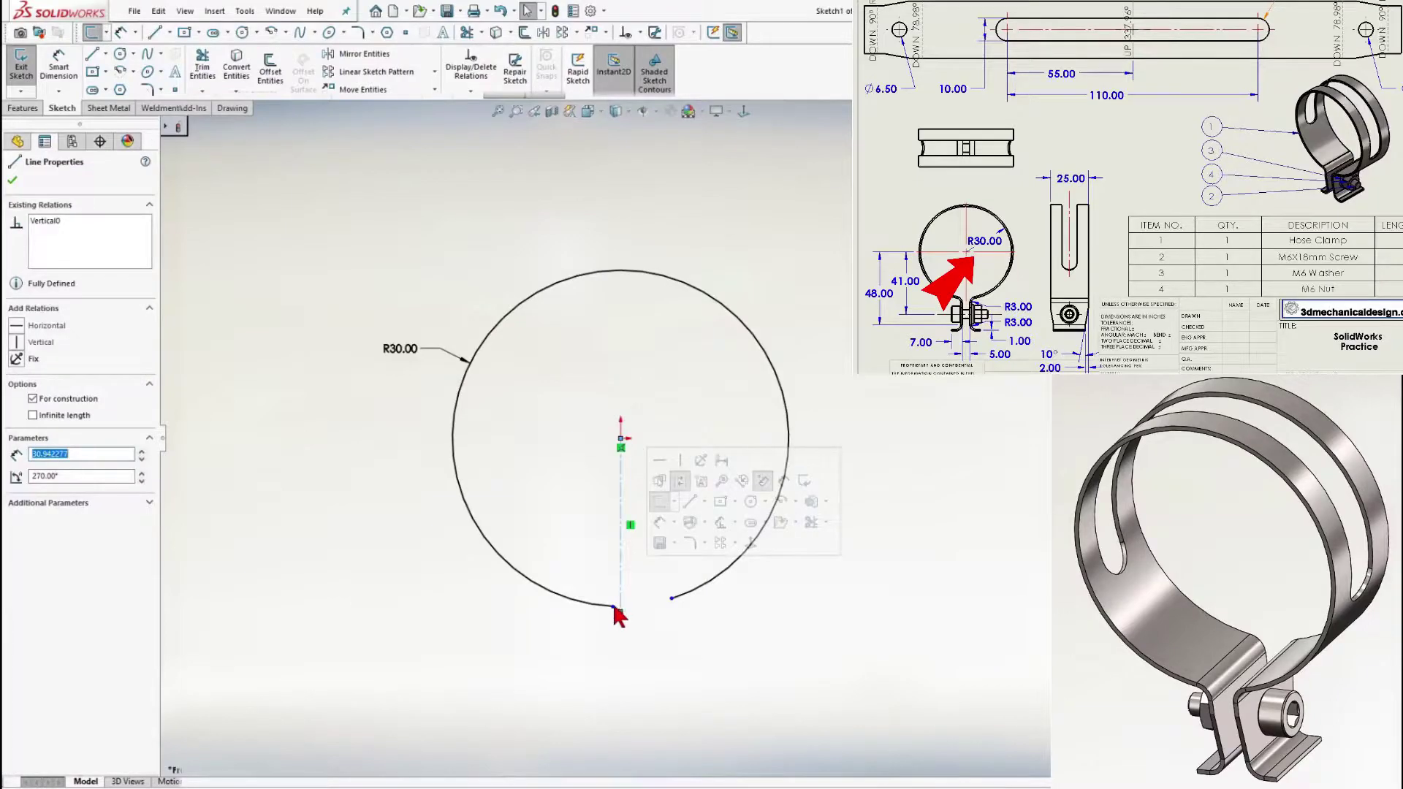
ctrl+click(614, 607)
ctrl+click(672, 598)
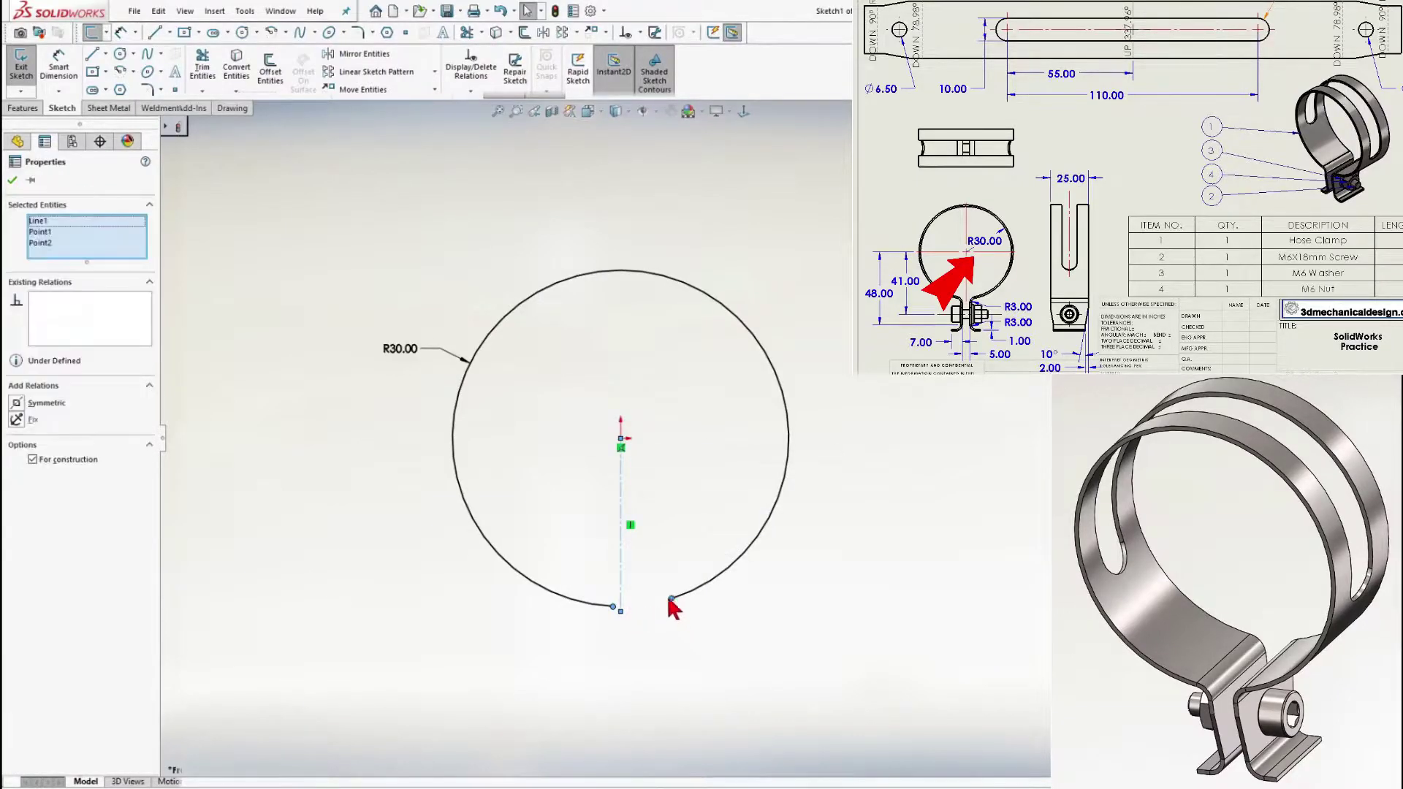
click(17, 404)
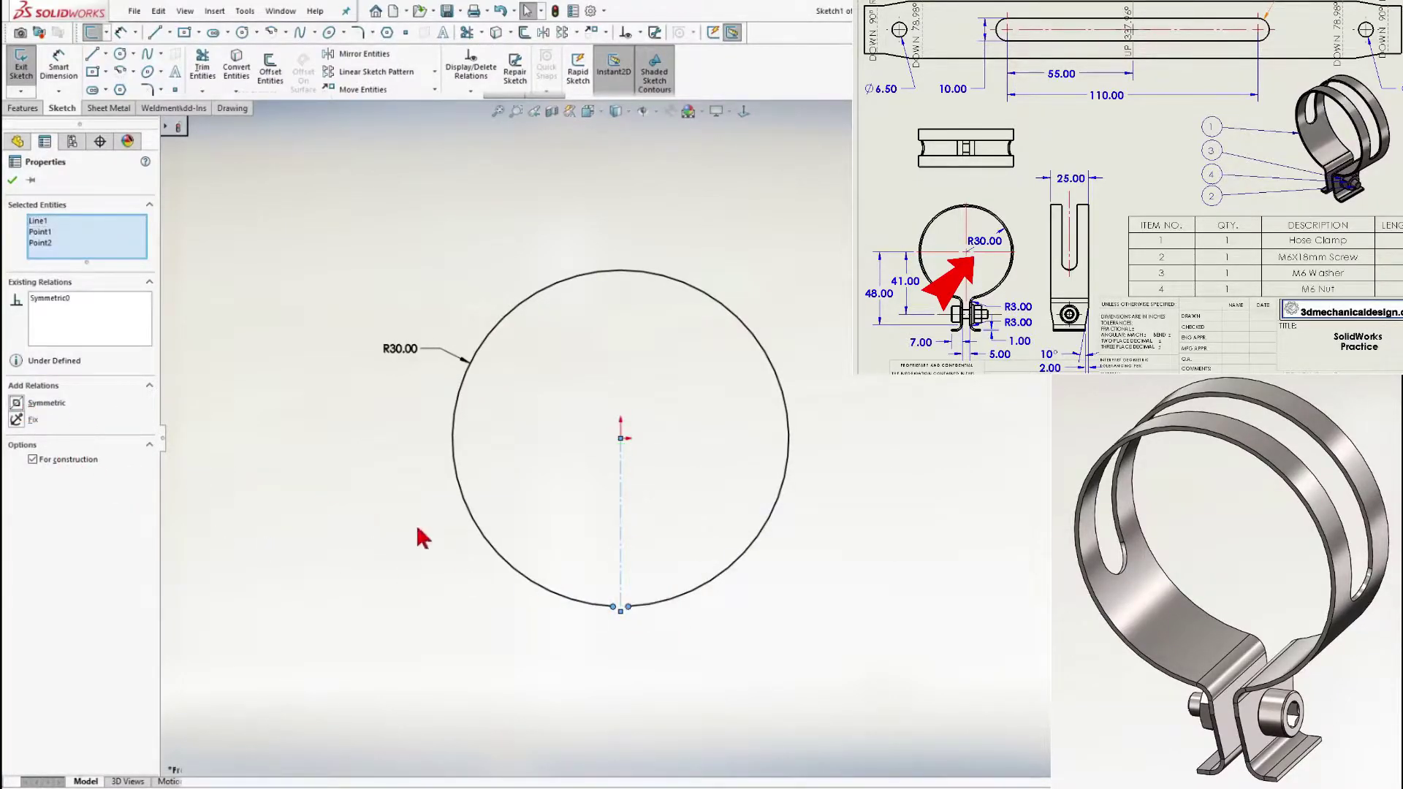
Dimension the gap between the two arc endpoints to 5 mm
right_click(665, 564)
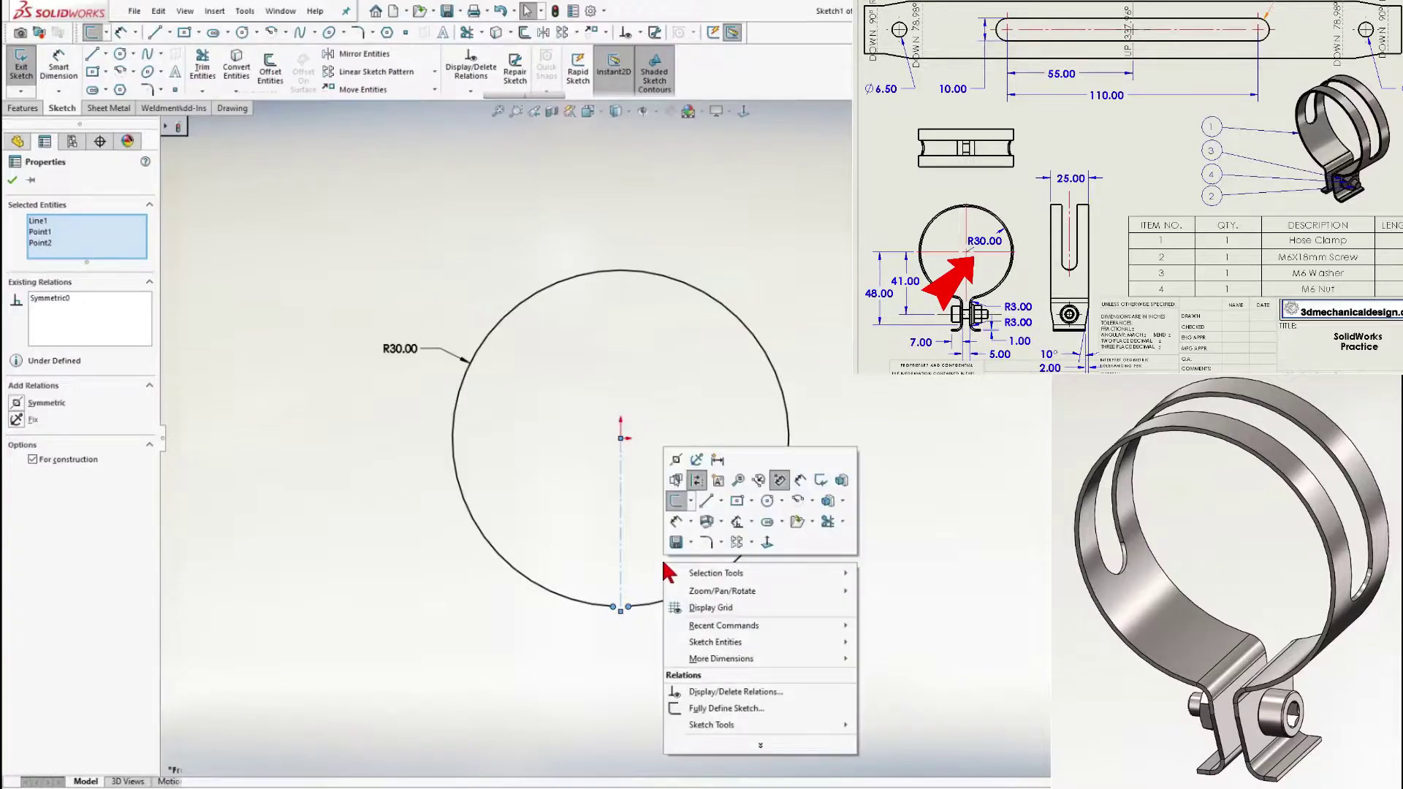
click(800, 481)
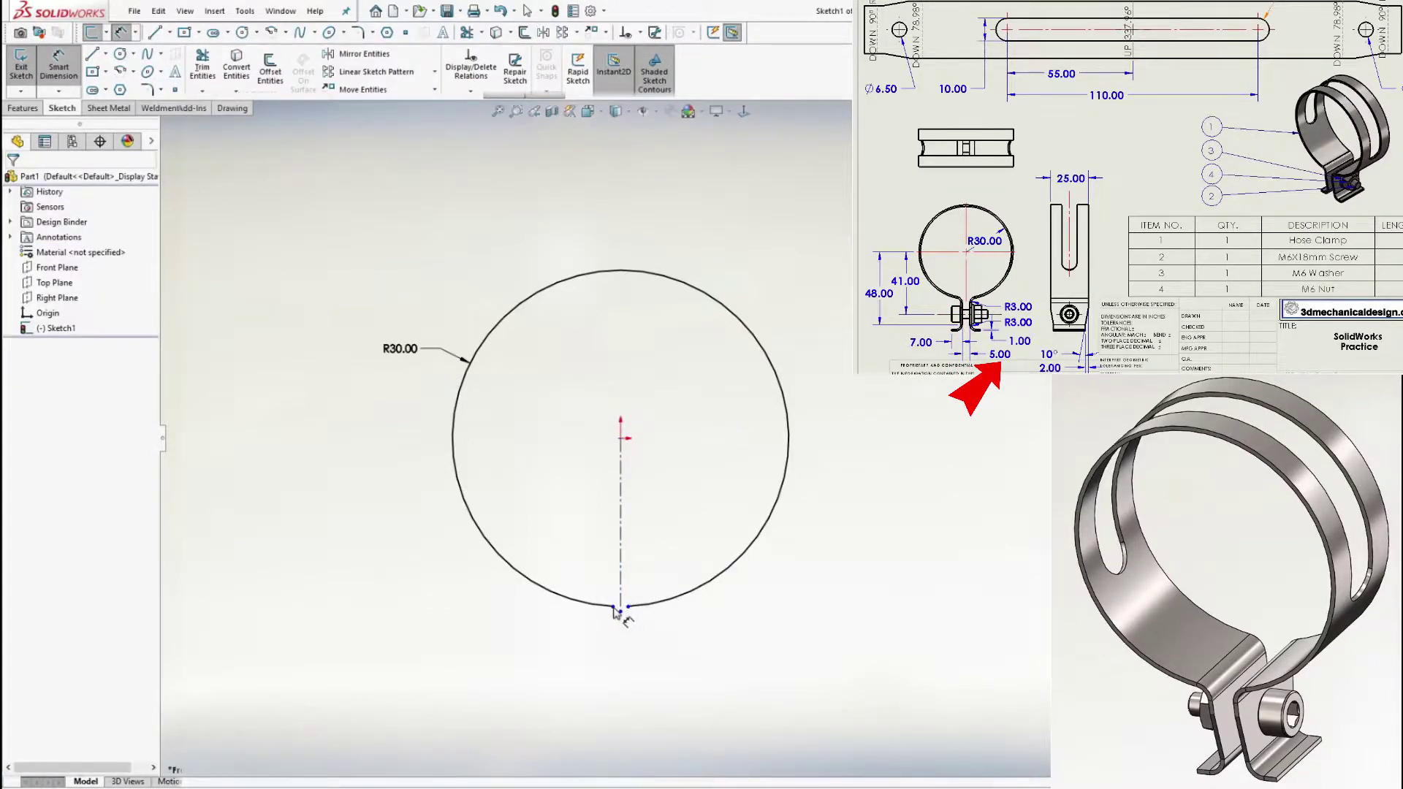
click(613, 607)
click(628, 607)
click(559, 647)
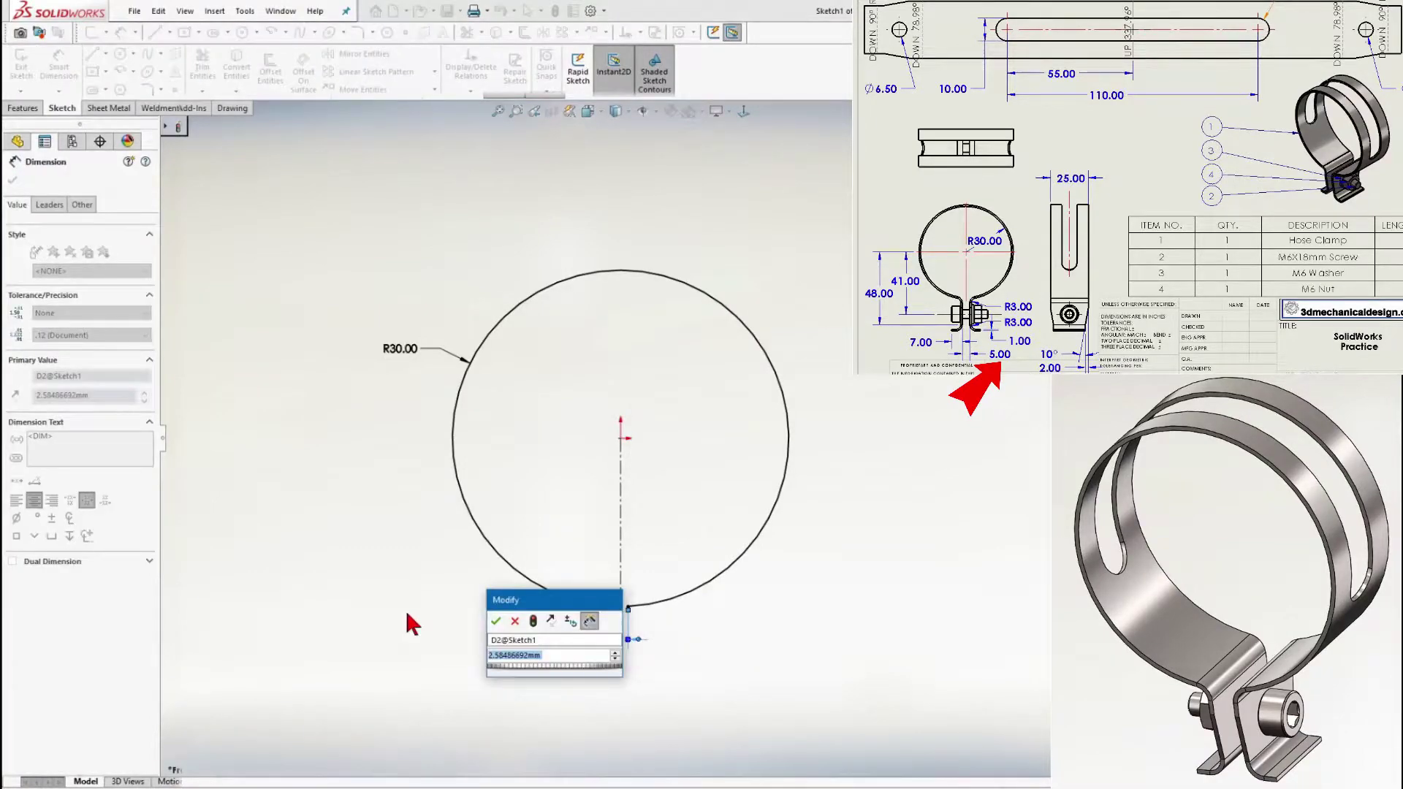
text(5)
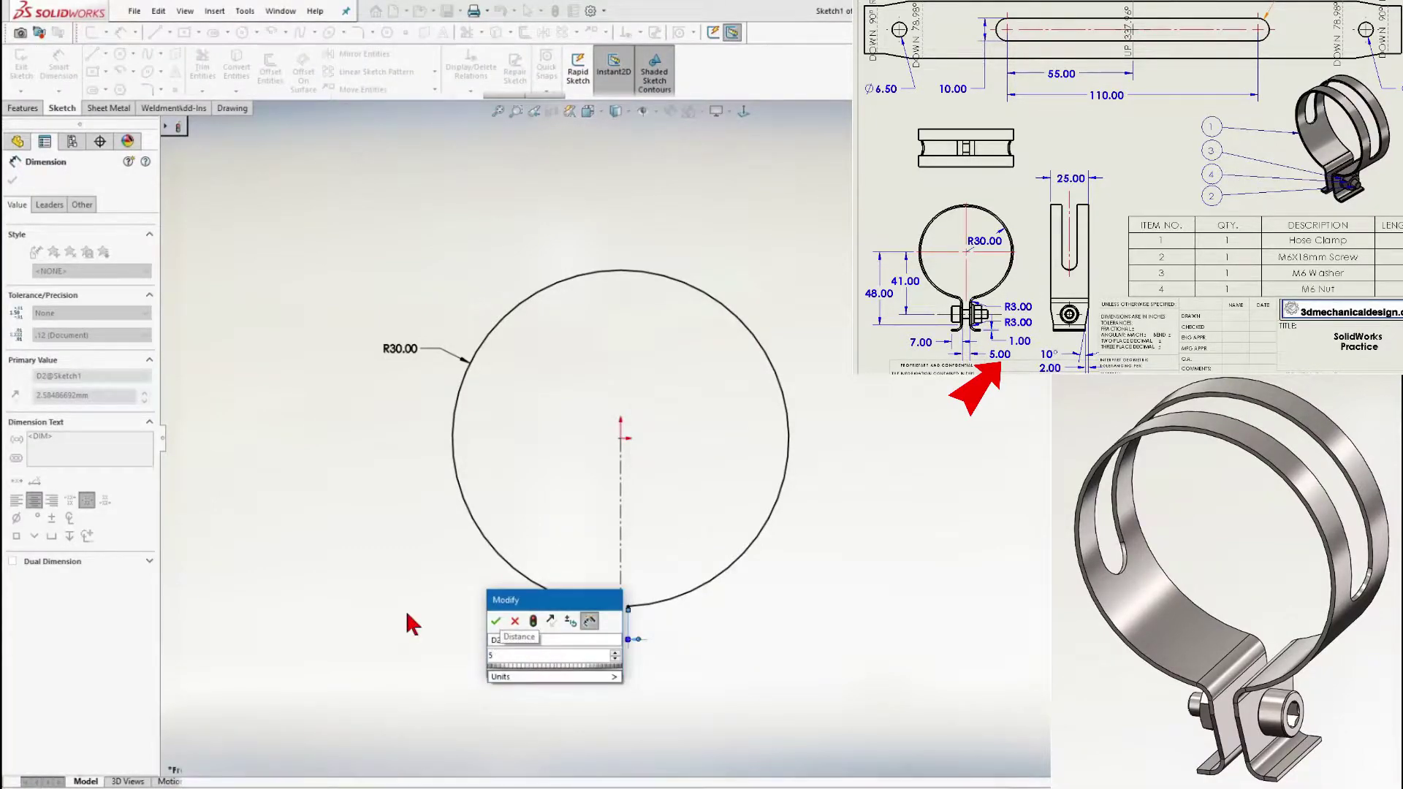
click(496, 622)
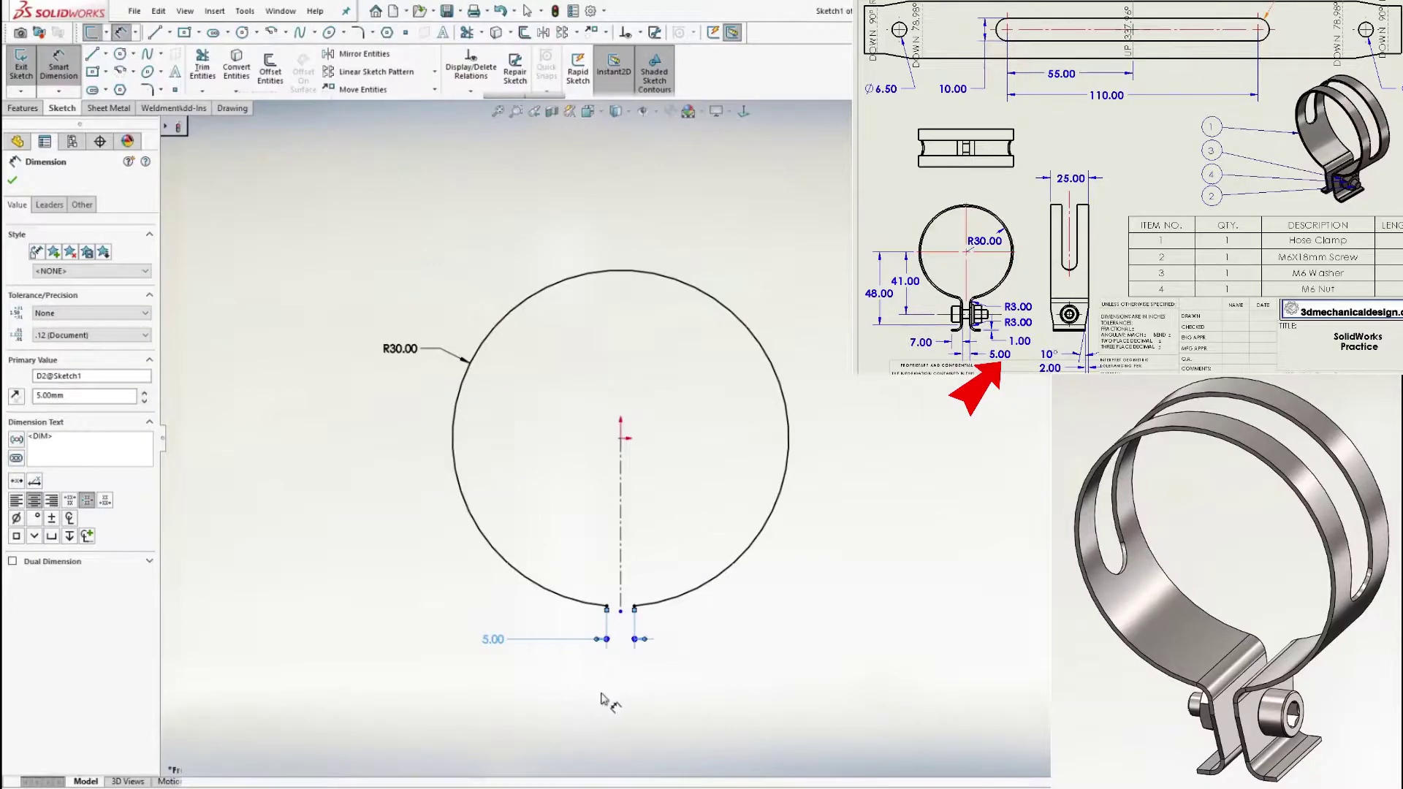
right_click(608, 695)
Draw two vertical tab lines straight down from the arc's gap ends
click(645, 625)
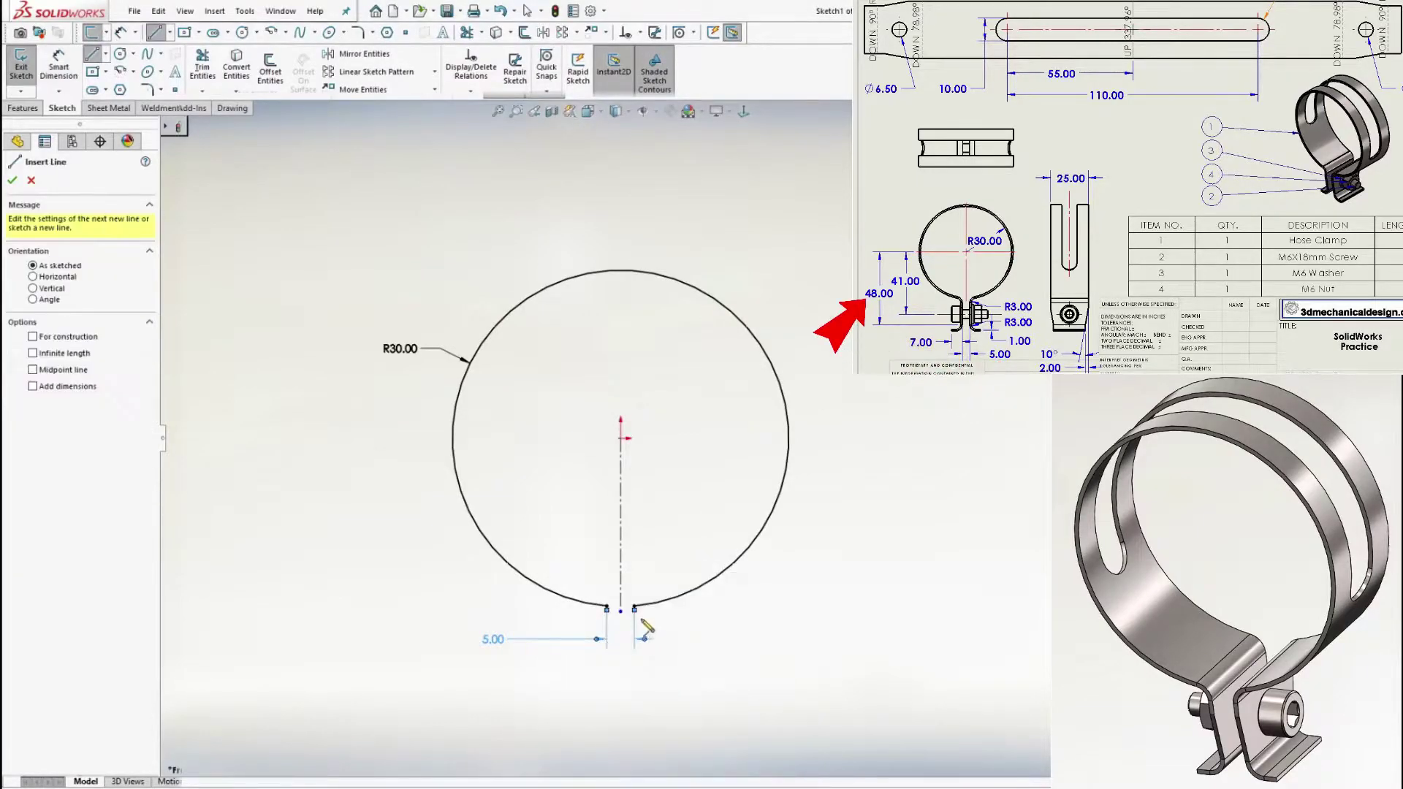
click(634, 606)
click(634, 698)
key(Escape)
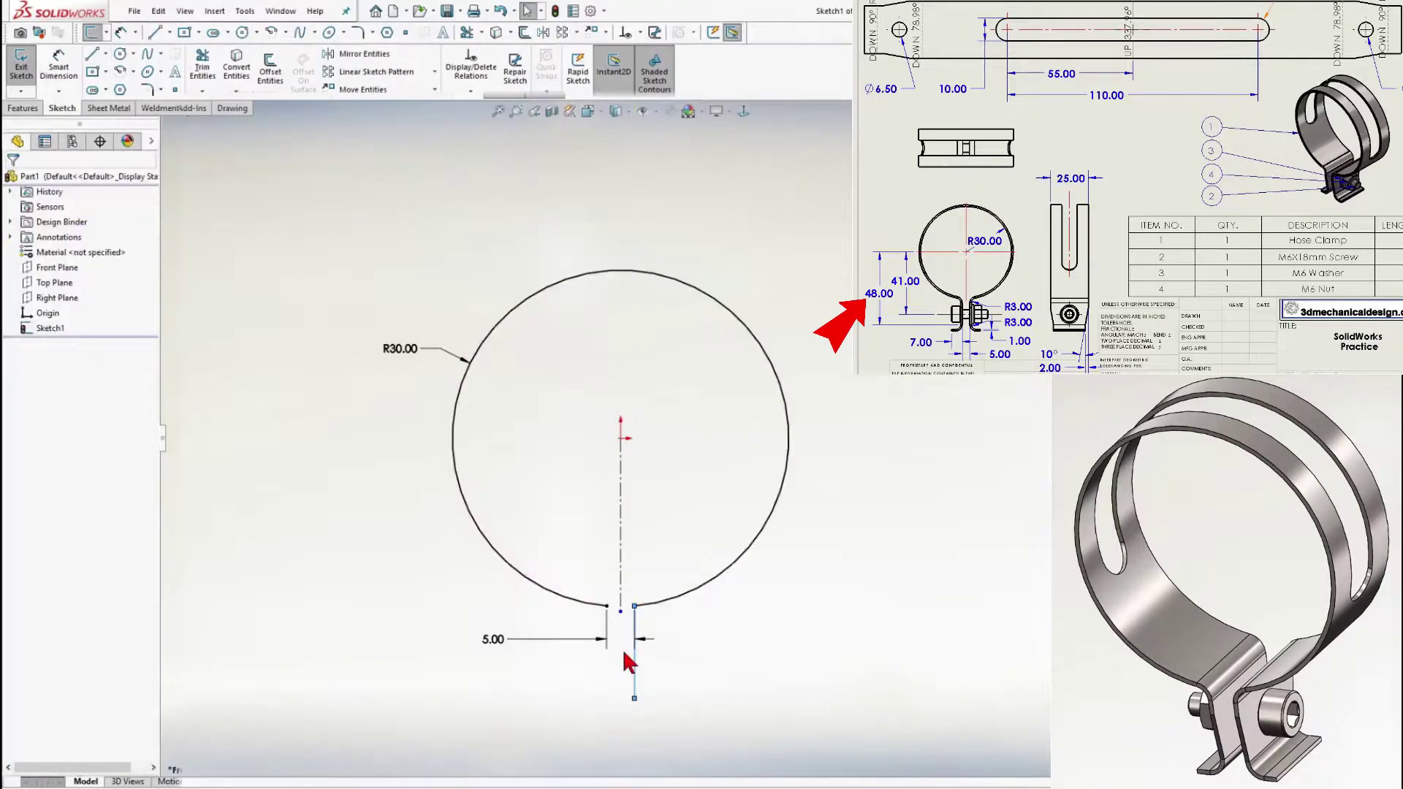
right_click(621, 648)
click(668, 523)
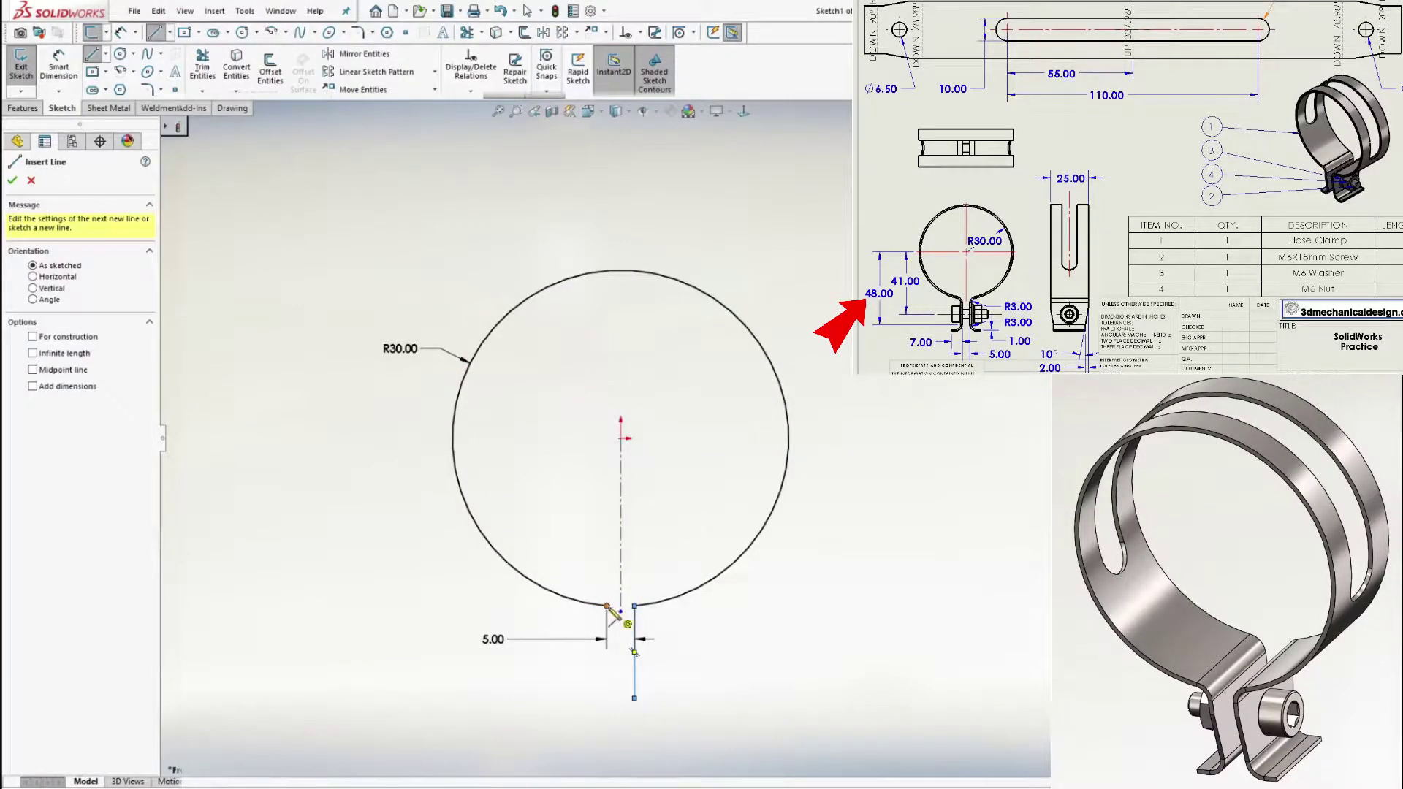
click(607, 698)
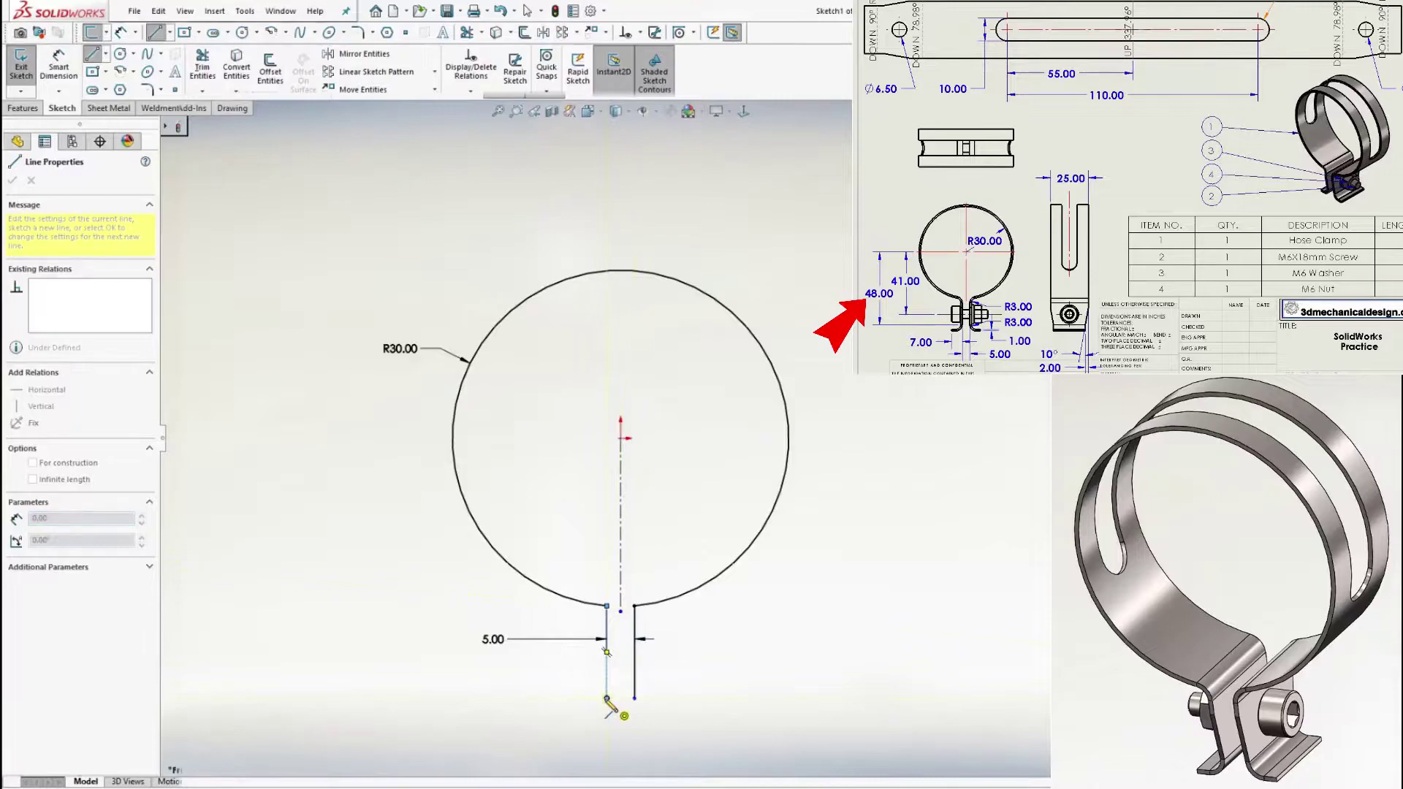
key(Escape)
Dimension the left tab's bottom end 48 mm below the circle centre
right_click(616, 681)
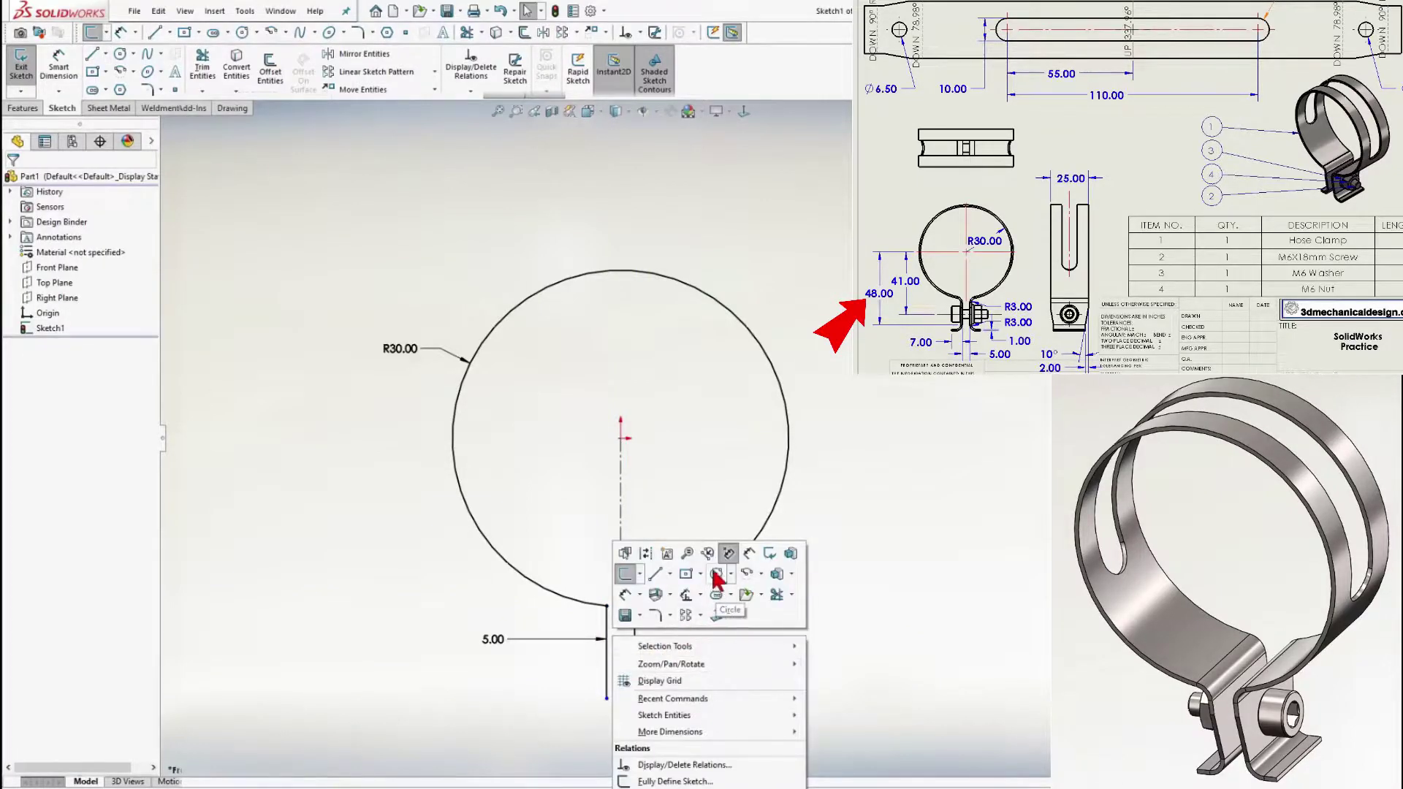
click(770, 554)
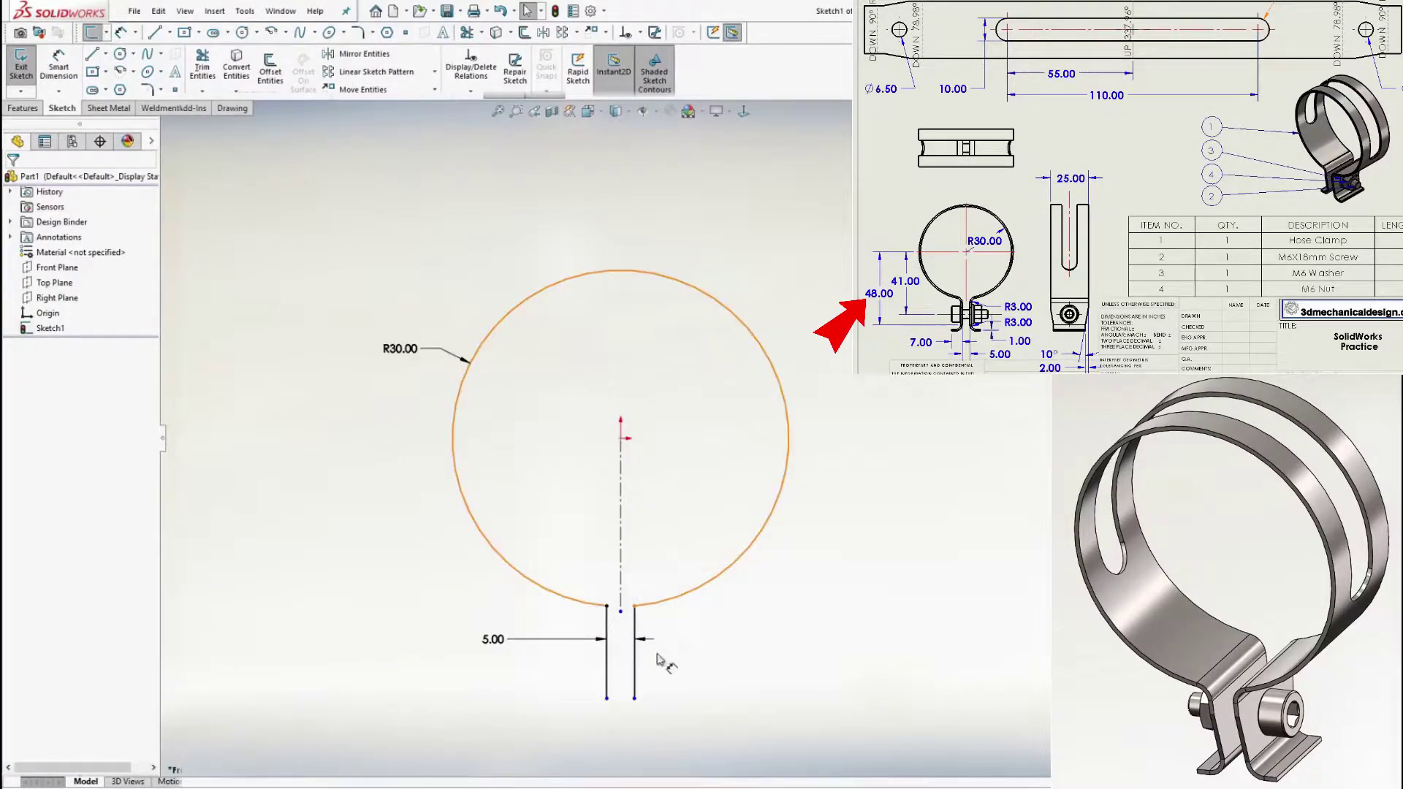
click(606, 698)
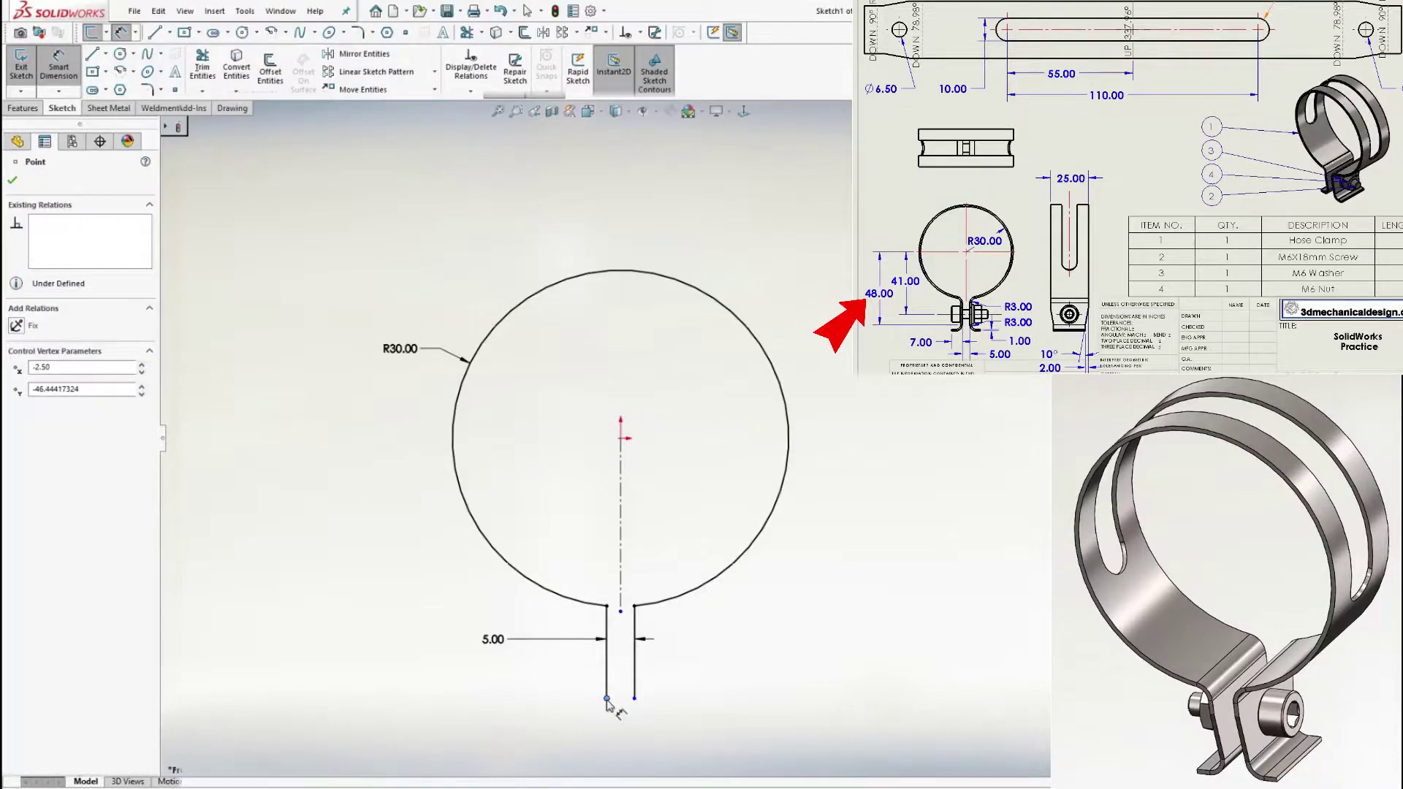
click(620, 438)
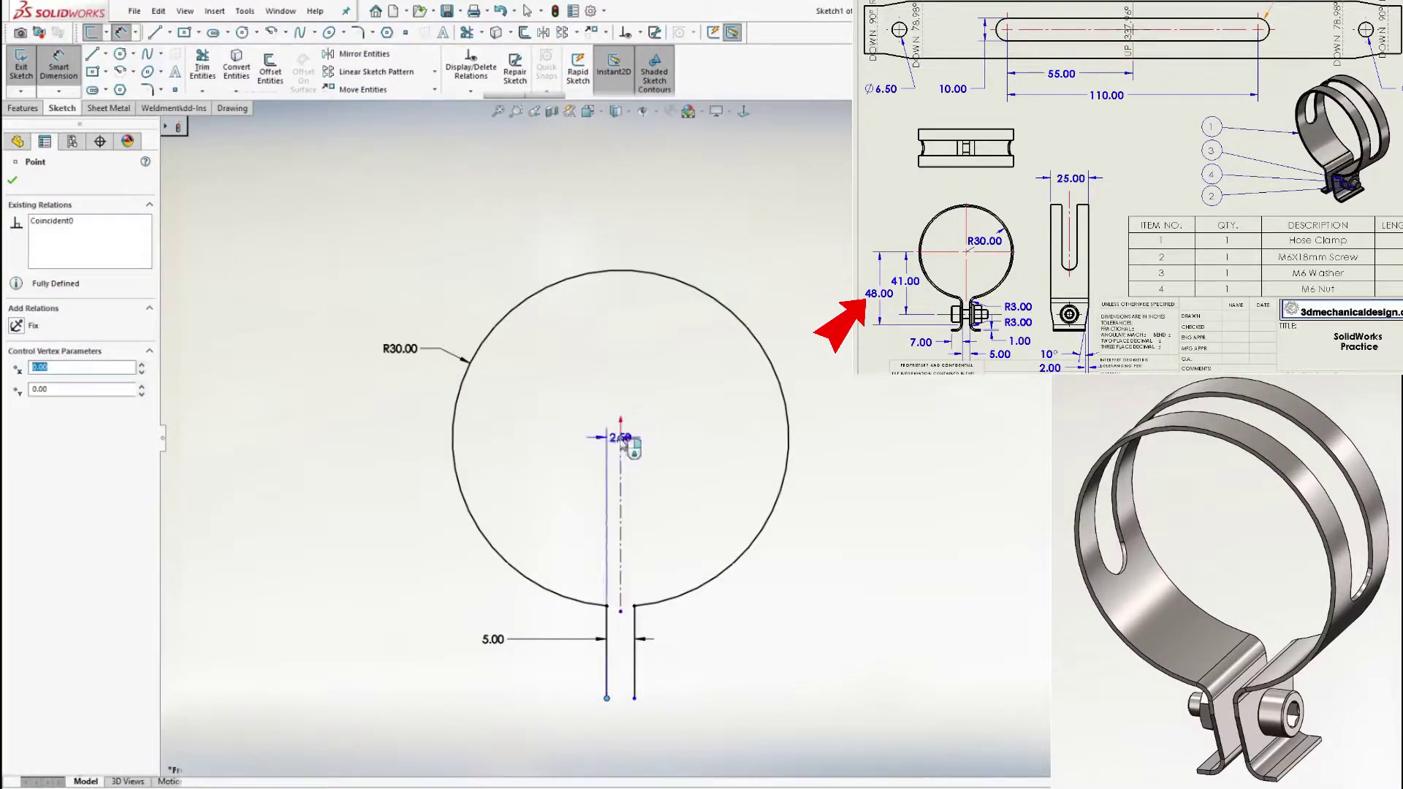
click(332, 522)
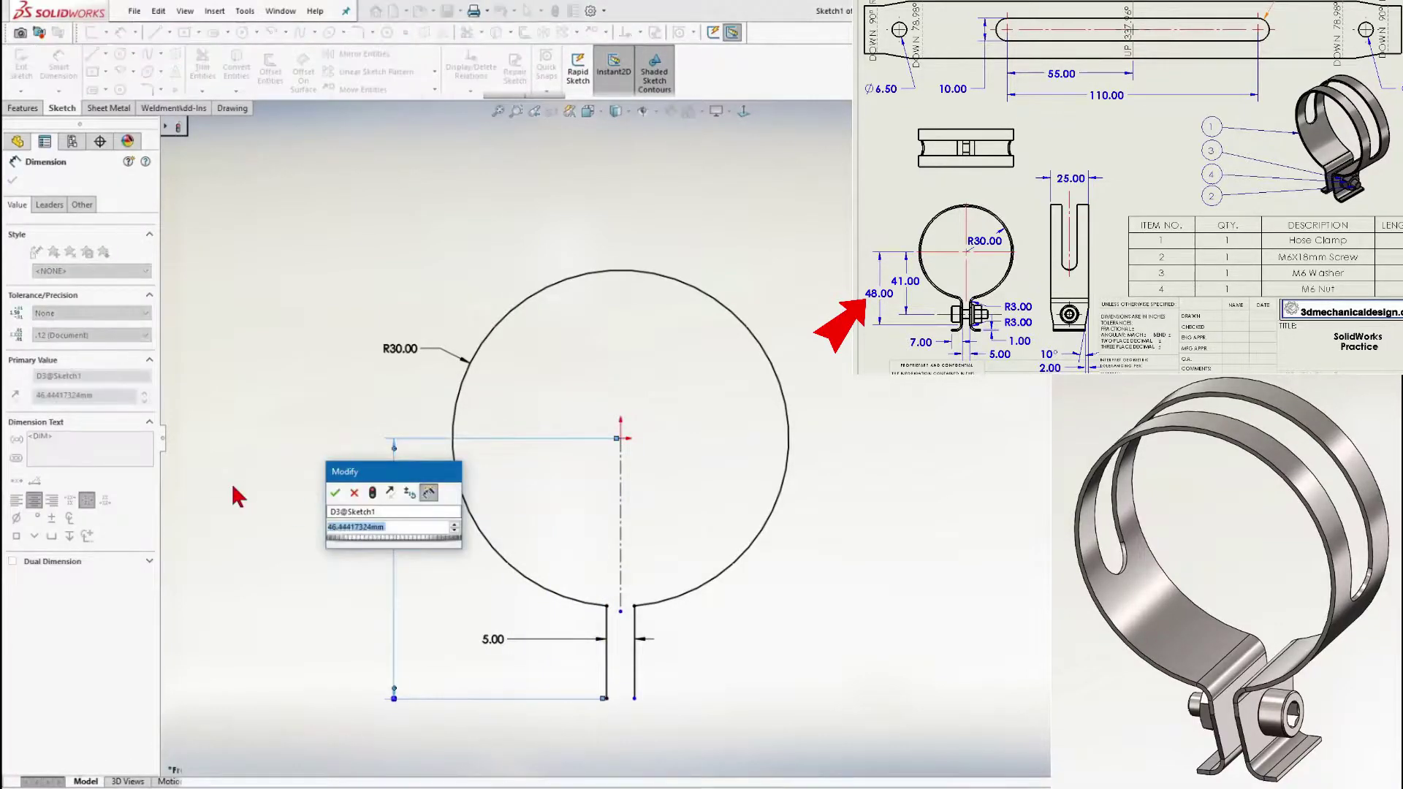
text(48)
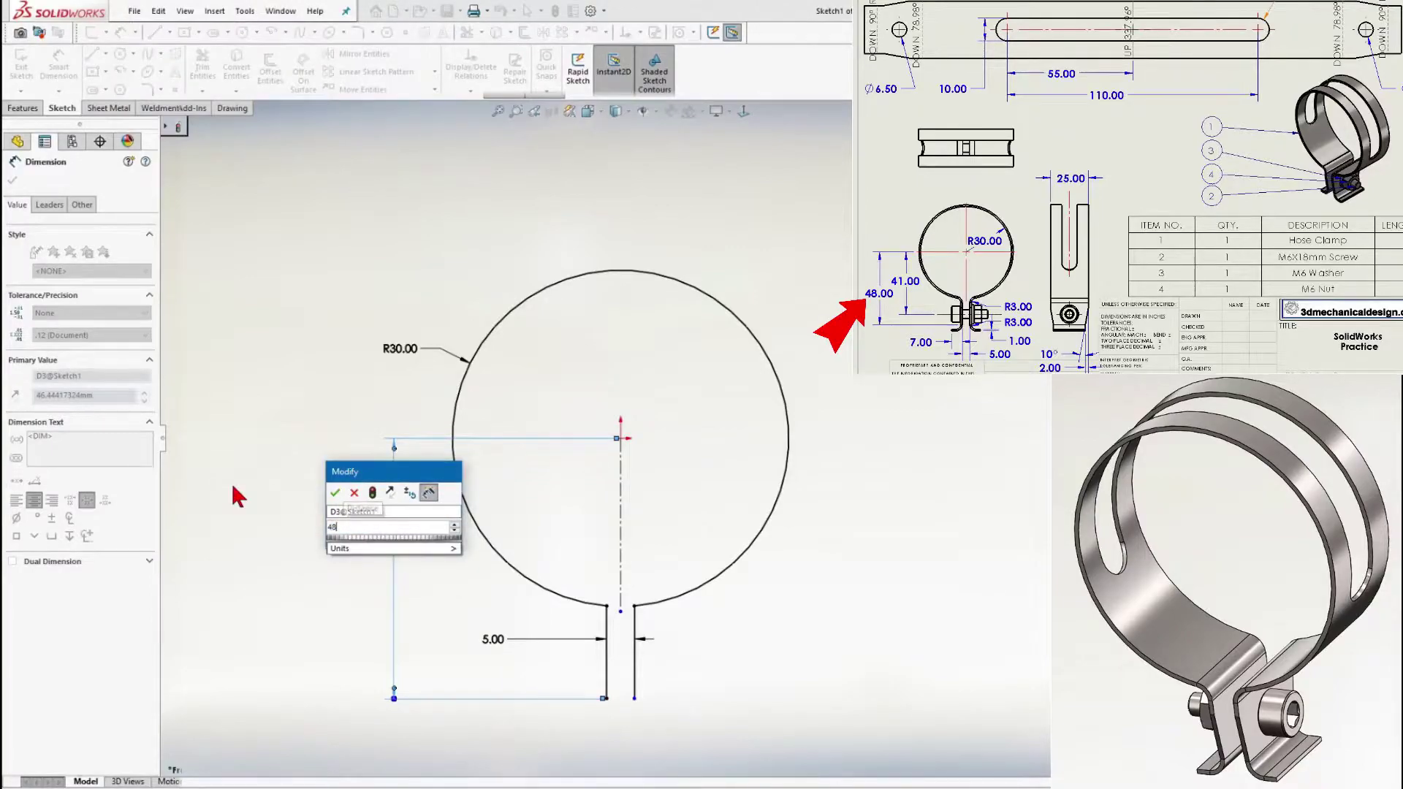
click(335, 493)
key(Escape)
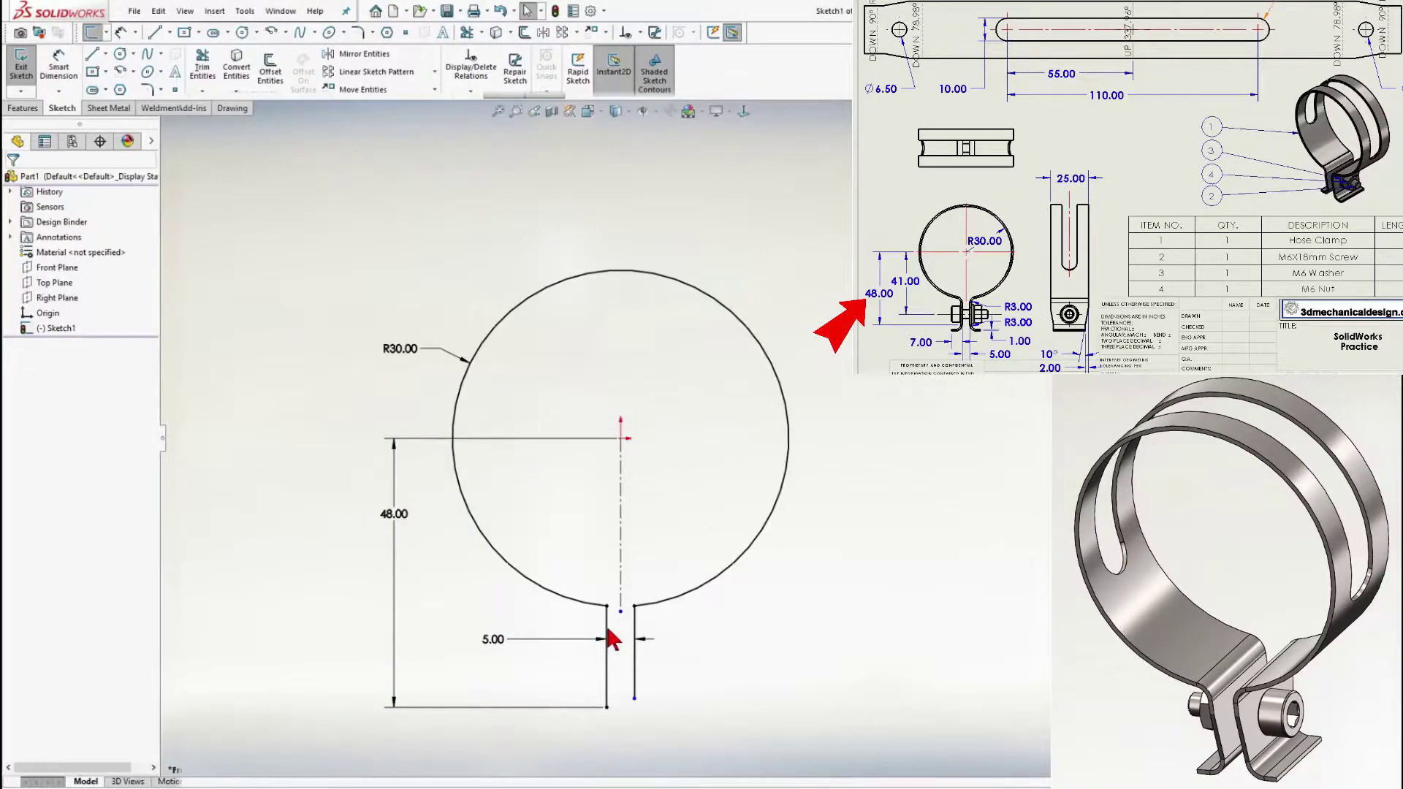
Make the two tab lines equal in length
click(608, 641)
ctrl+click(634, 647)
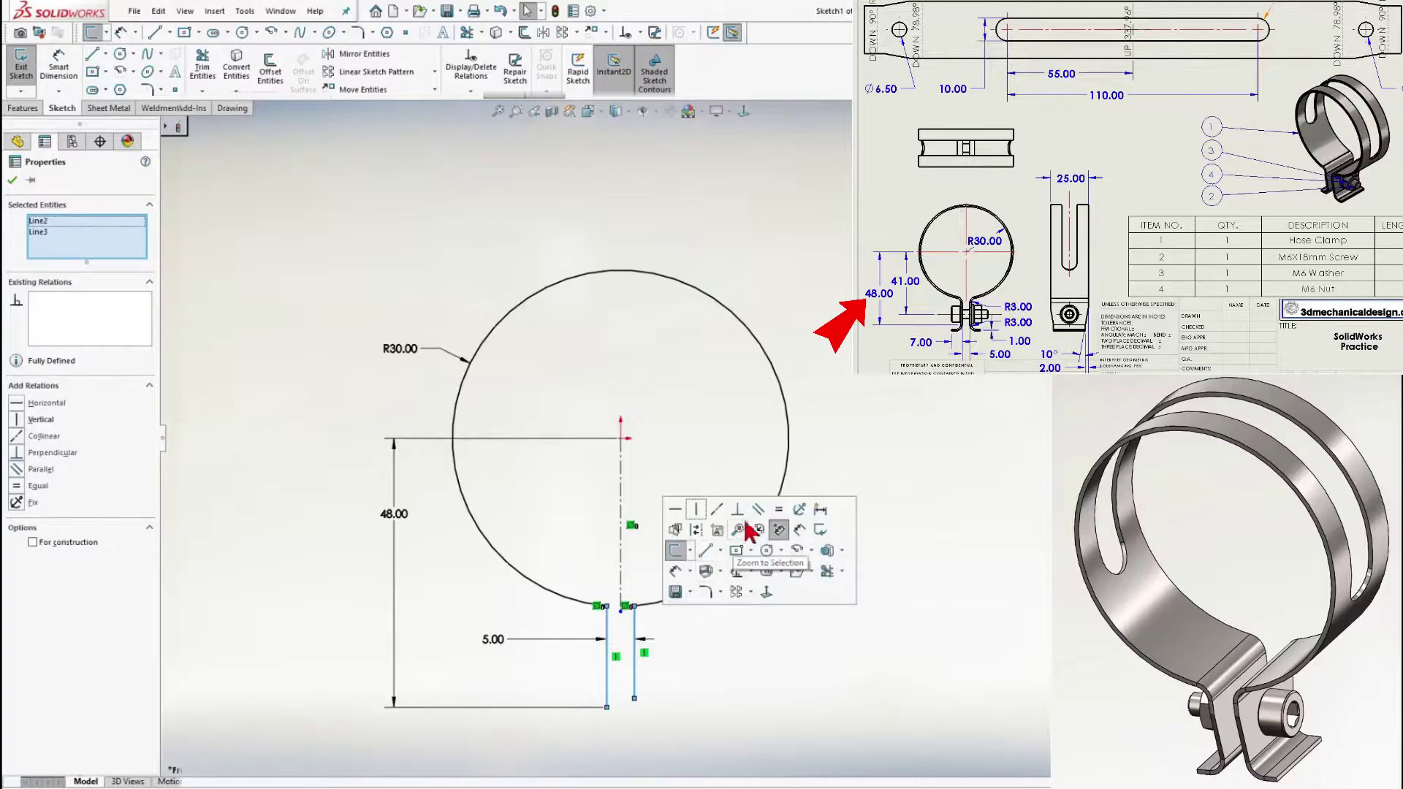
click(778, 510)
click(712, 680)
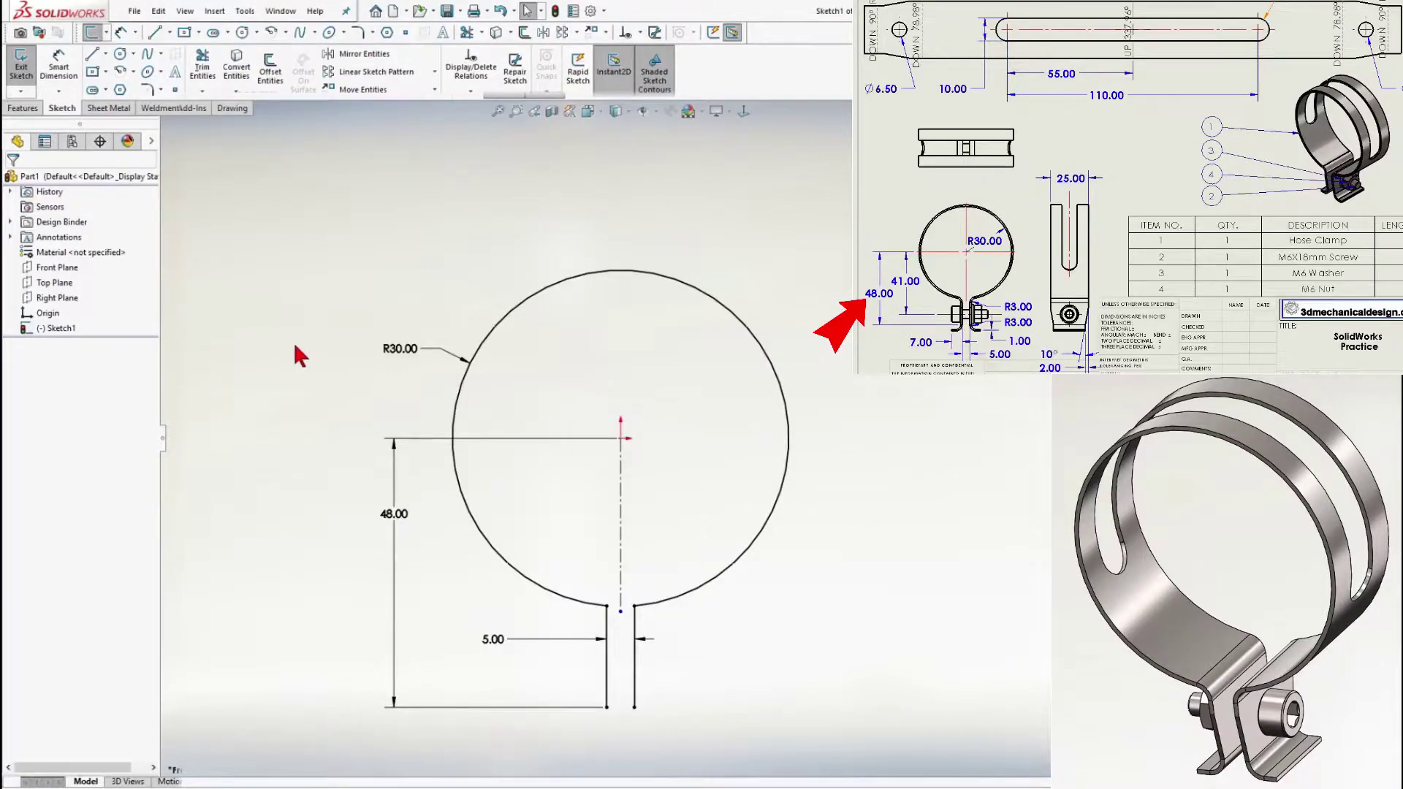
Start a Base Flange from the clamp sketch with a 25 mm depth
click(117, 109)
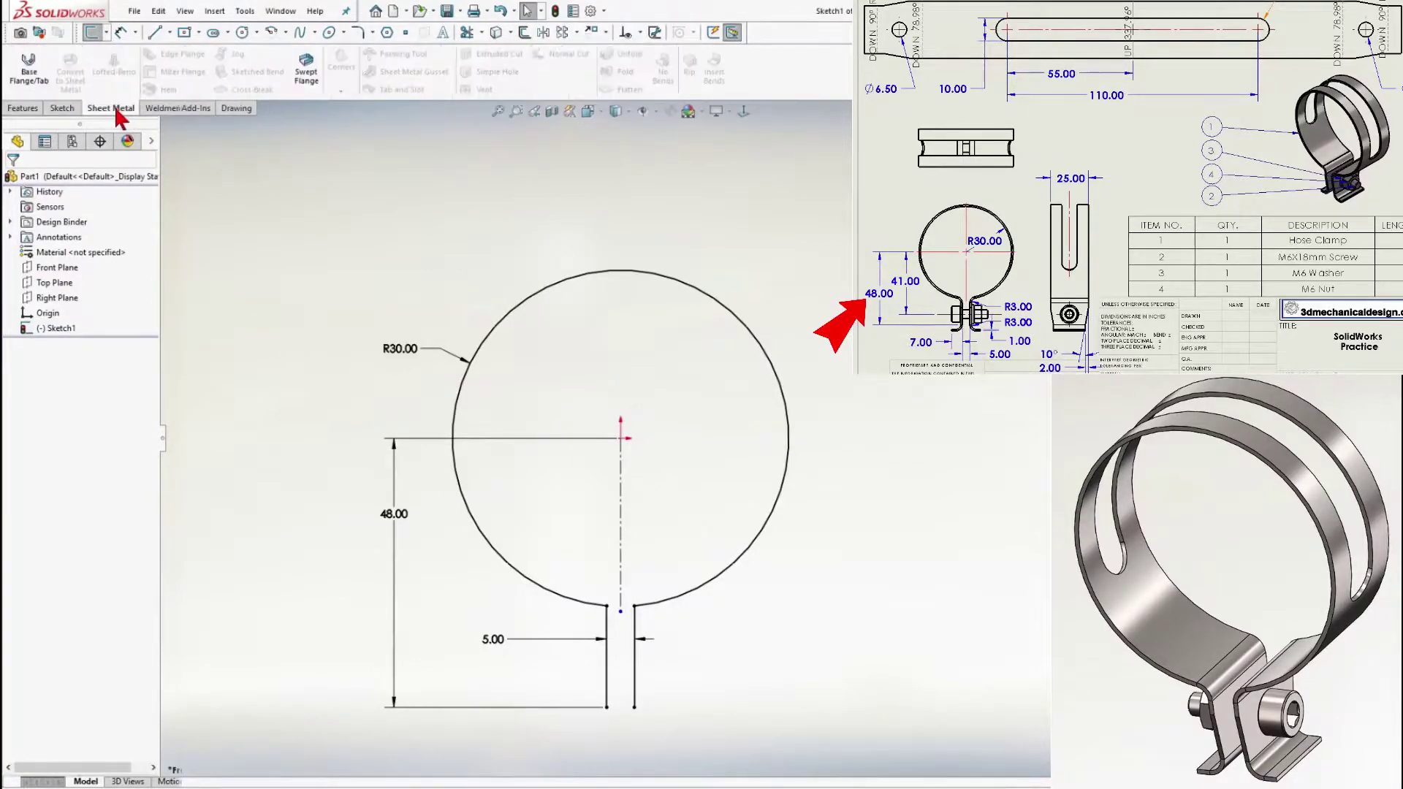
click(31, 67)
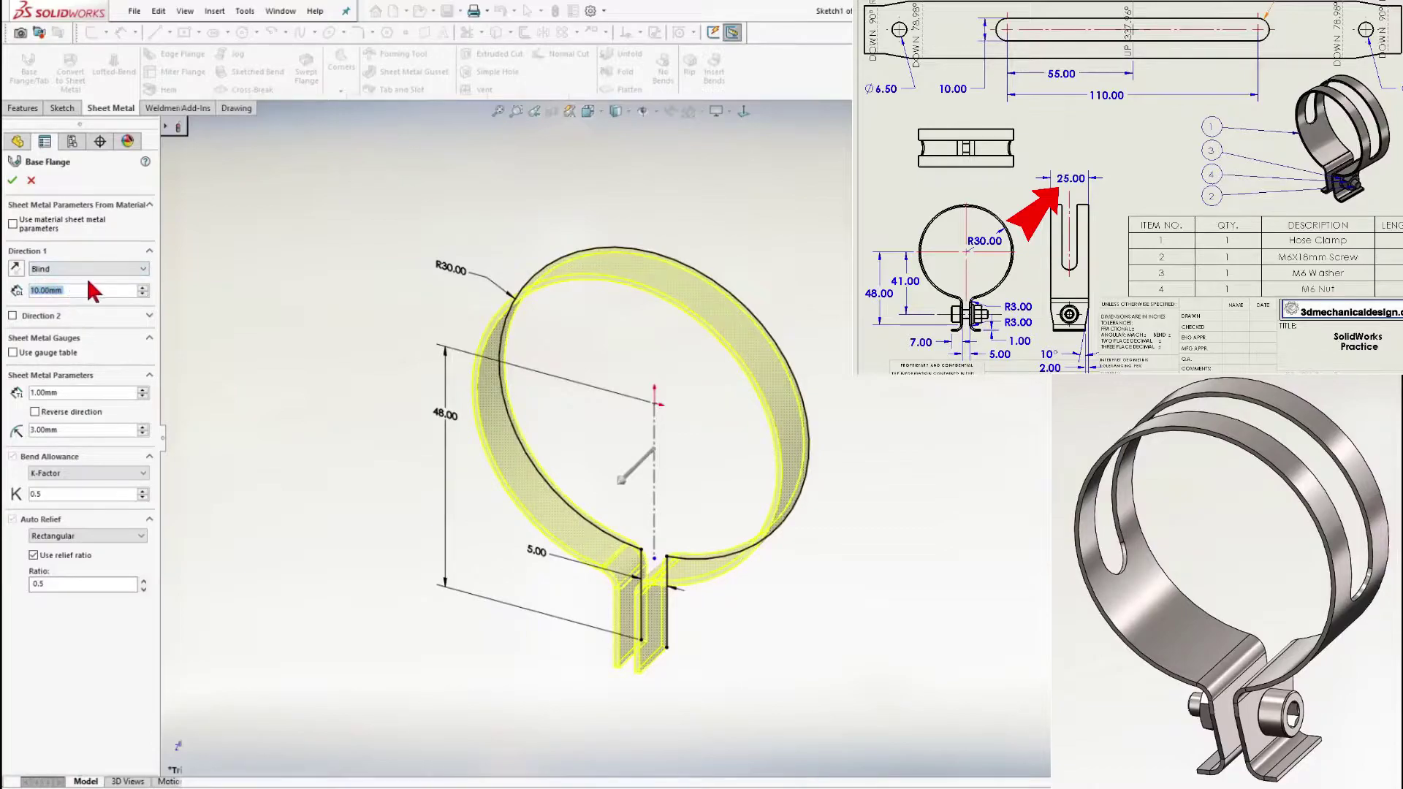
text(25)
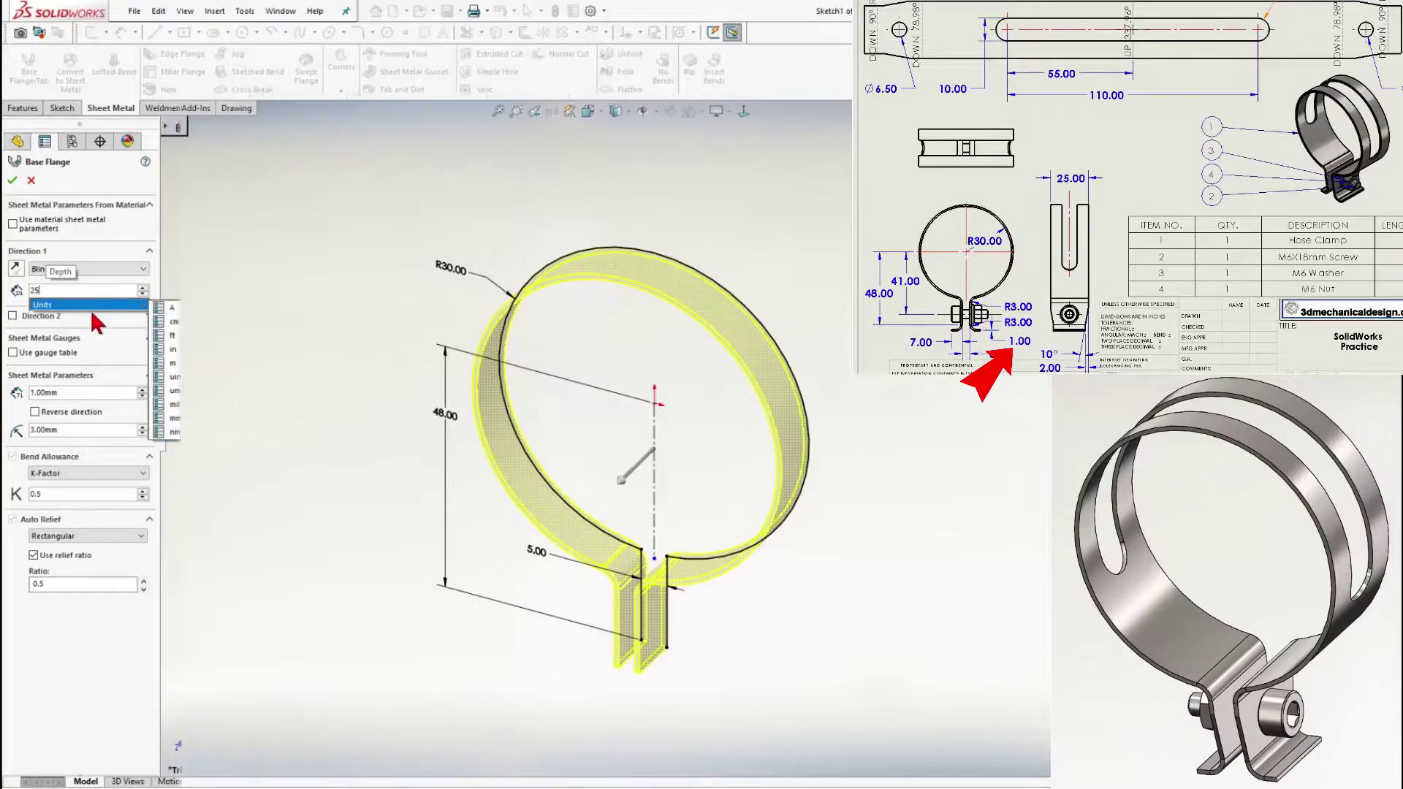
key(Return)
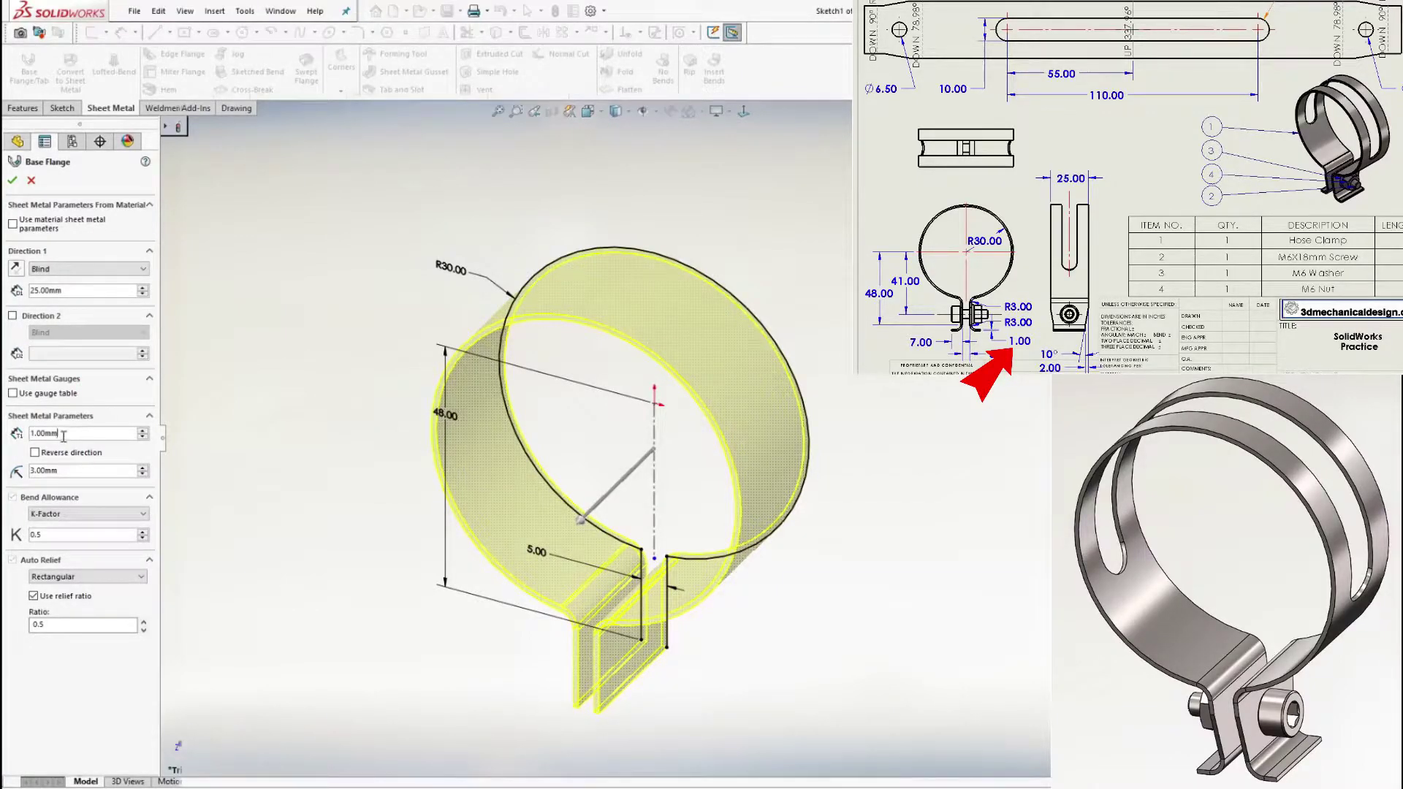
Use 1 mm thickness and 3 mm bend radius, reversed outside, and create the flange
click(117, 380)
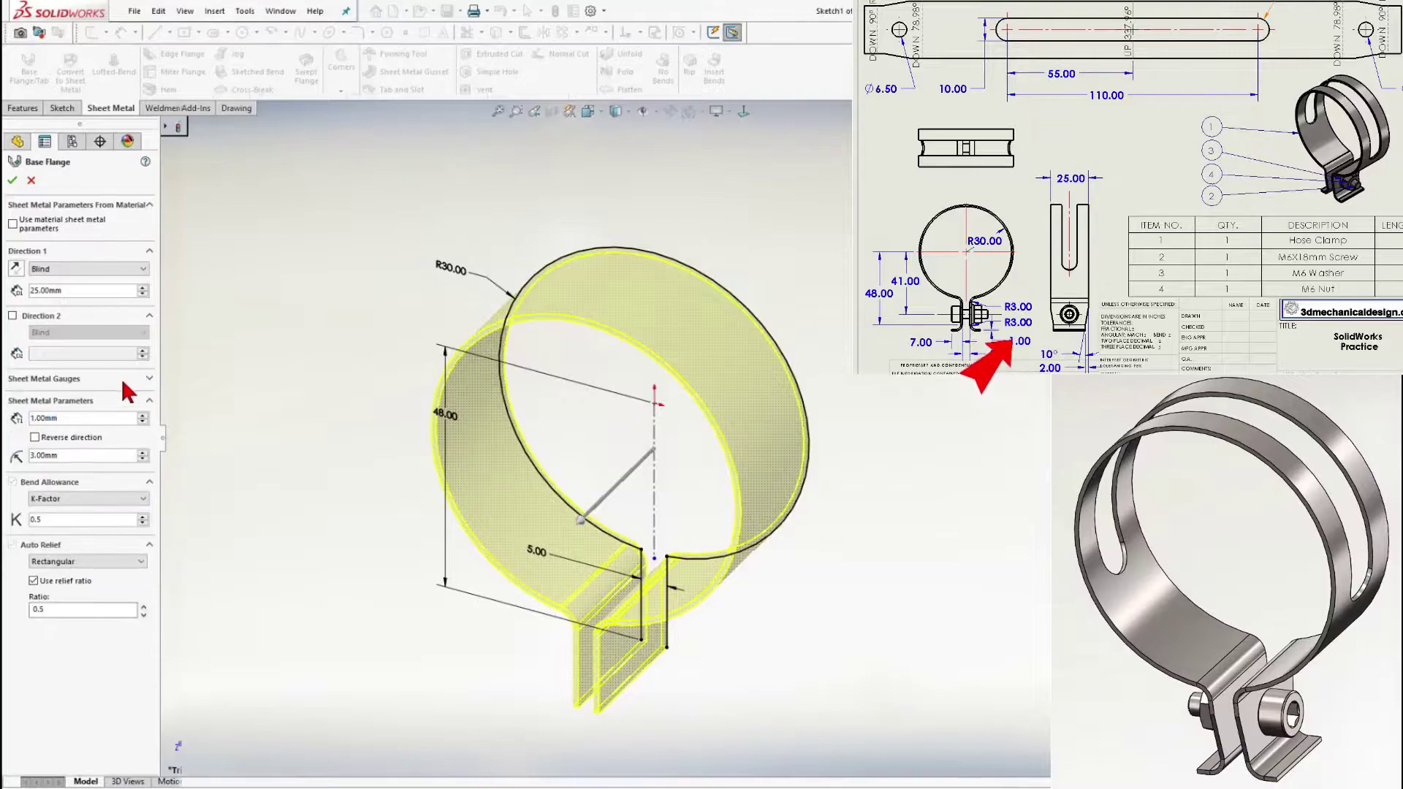
double_click(110, 455)
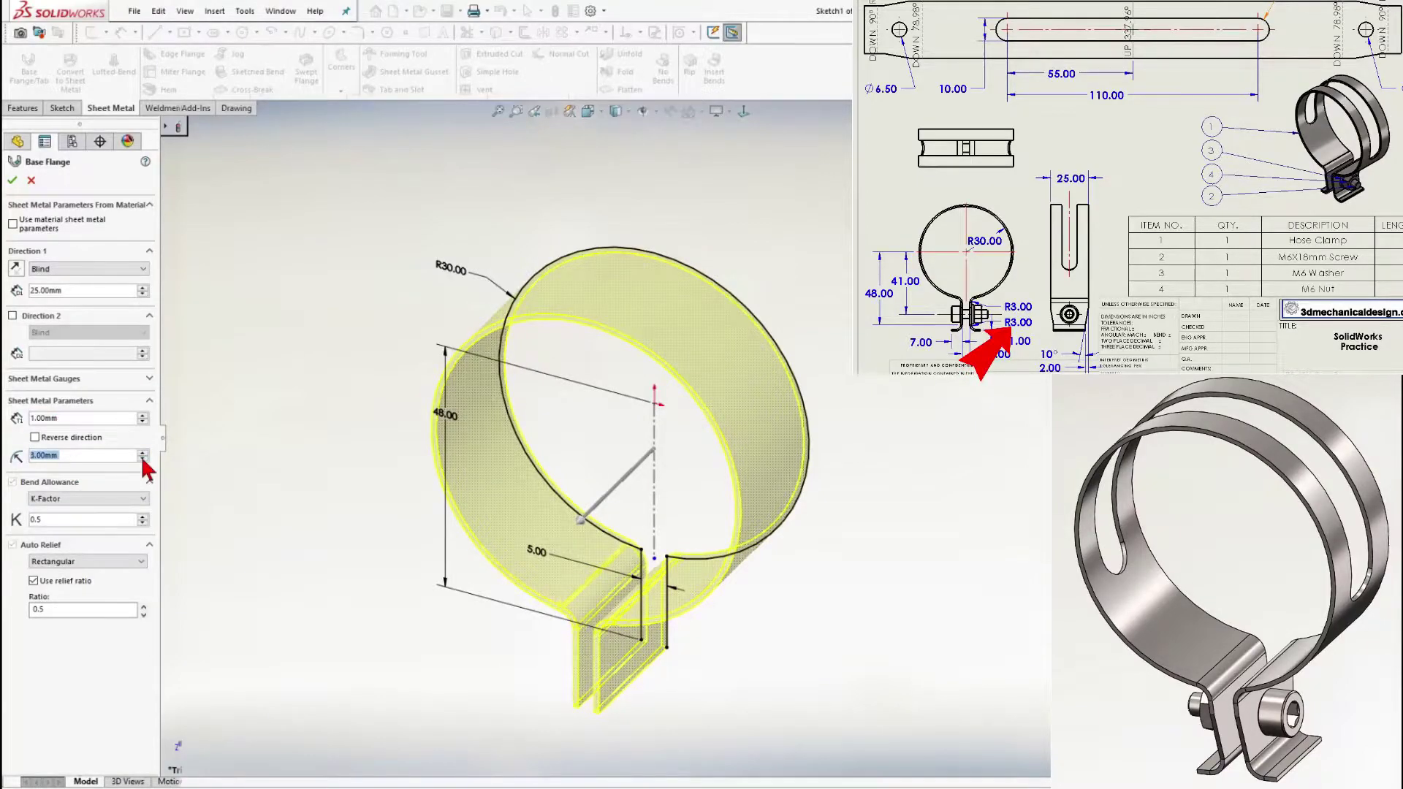
click(117, 437)
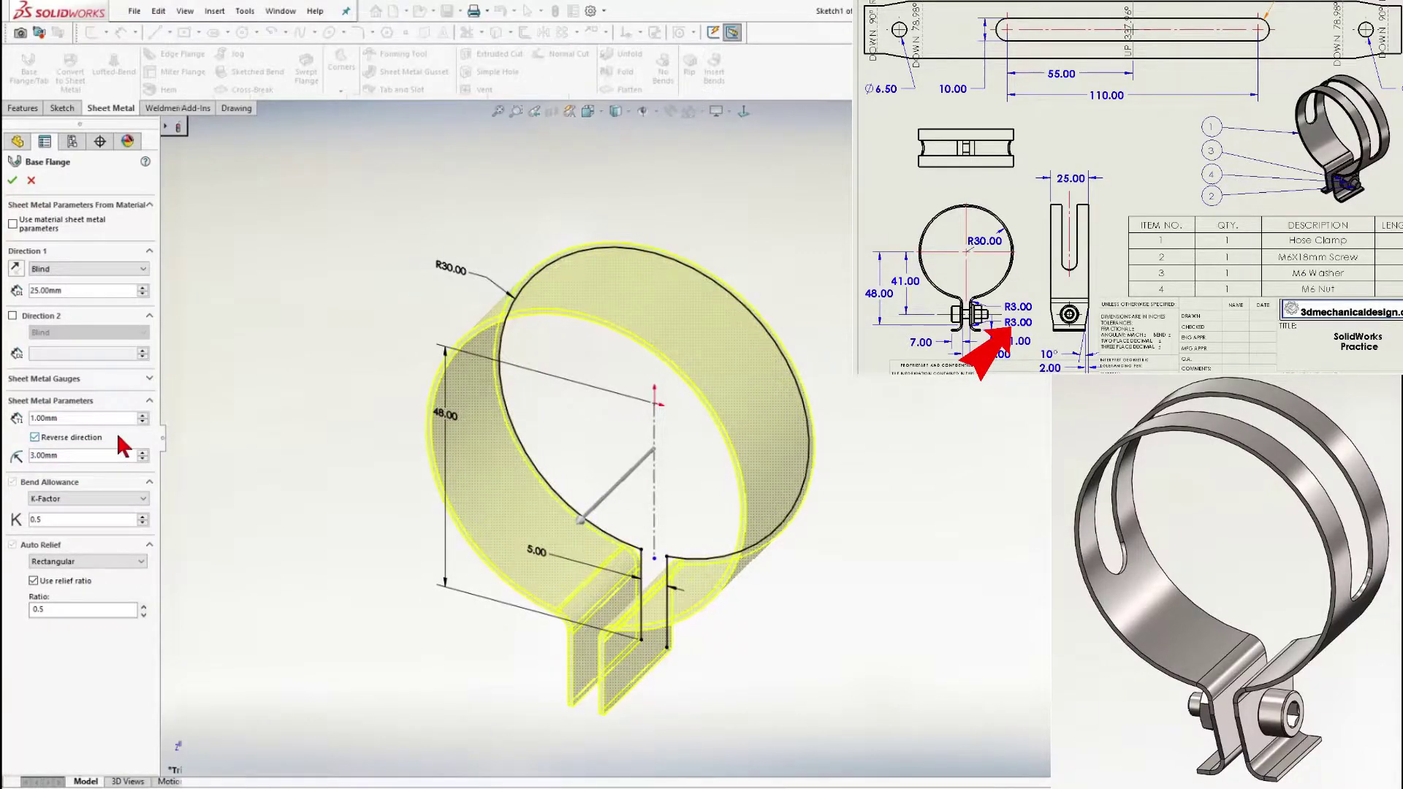
click(35, 437)
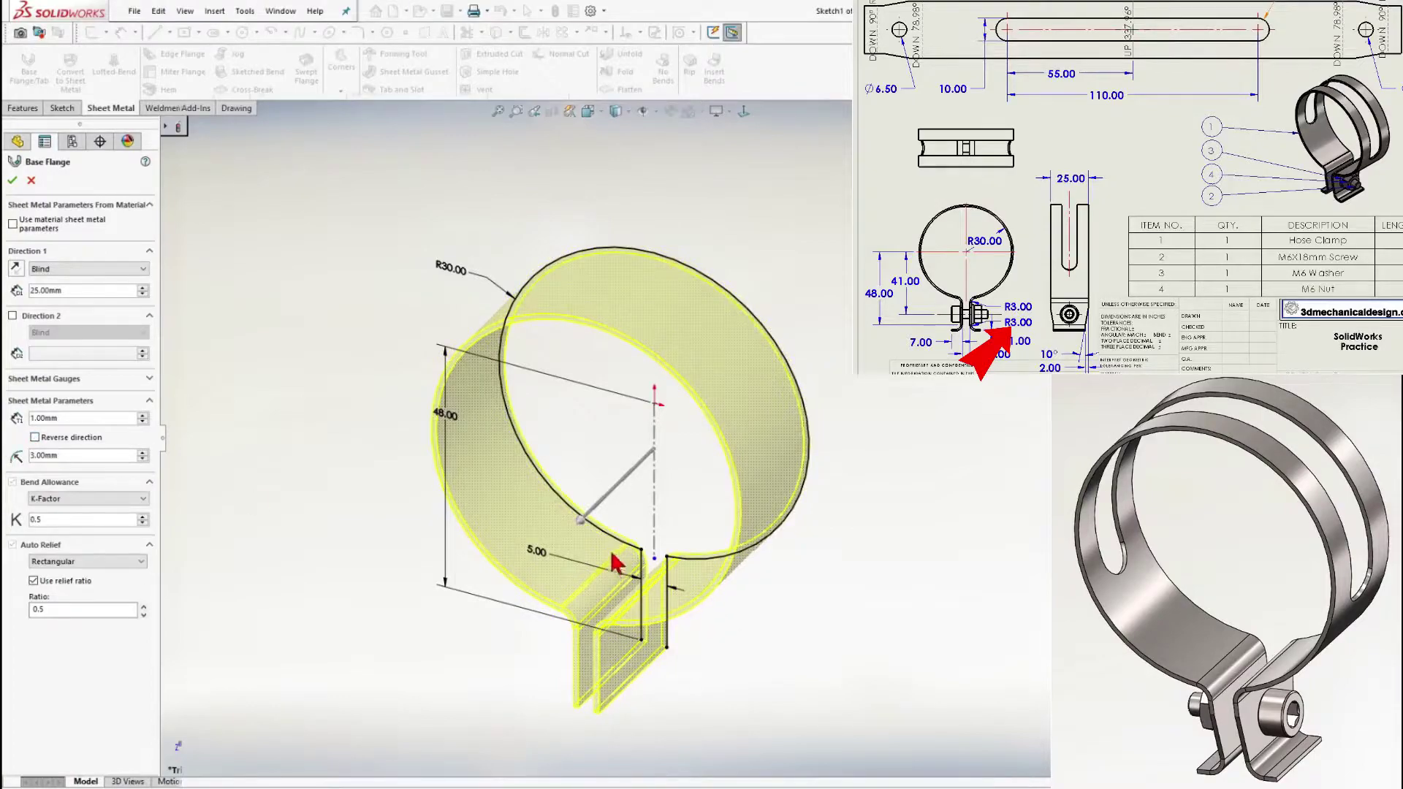
key(ctrl+1)
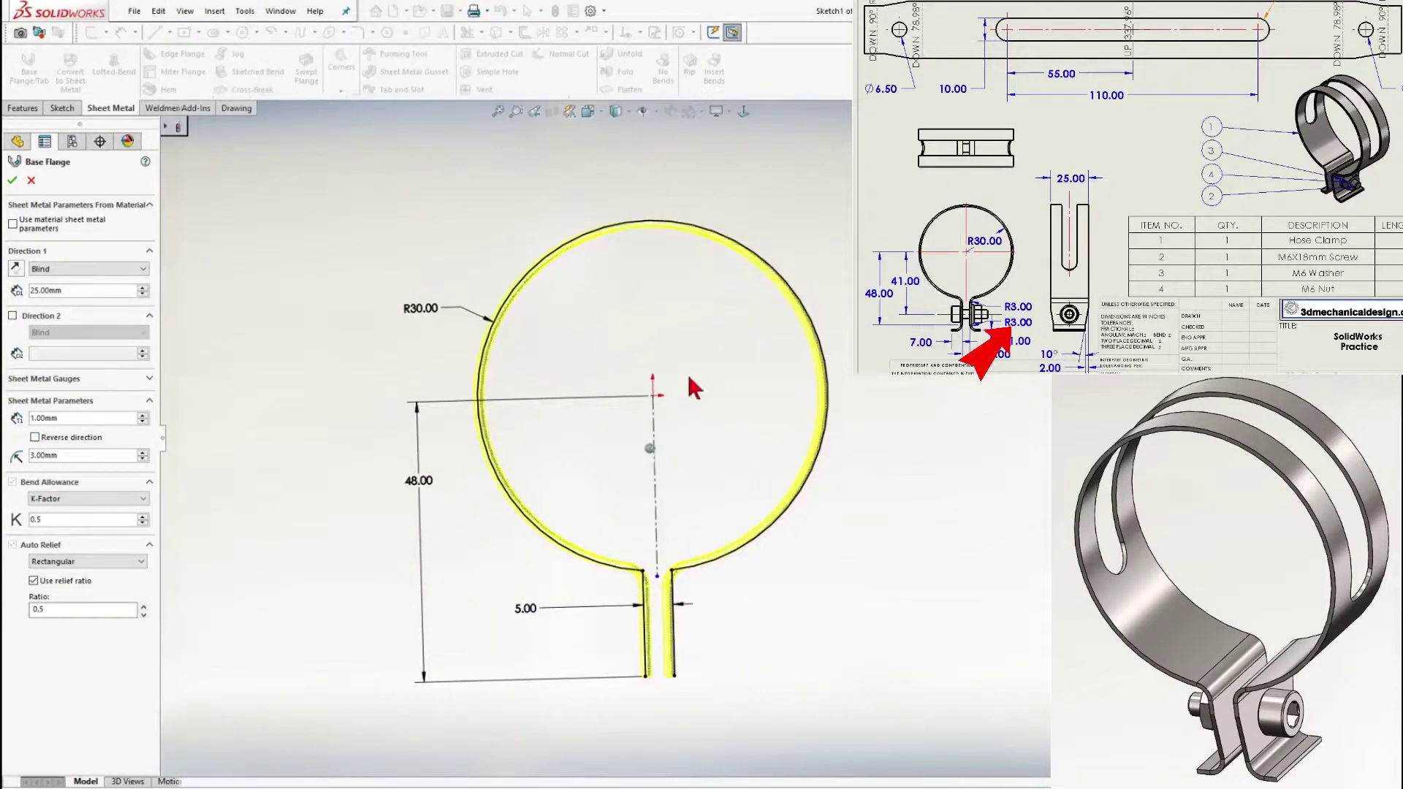
click(35, 437)
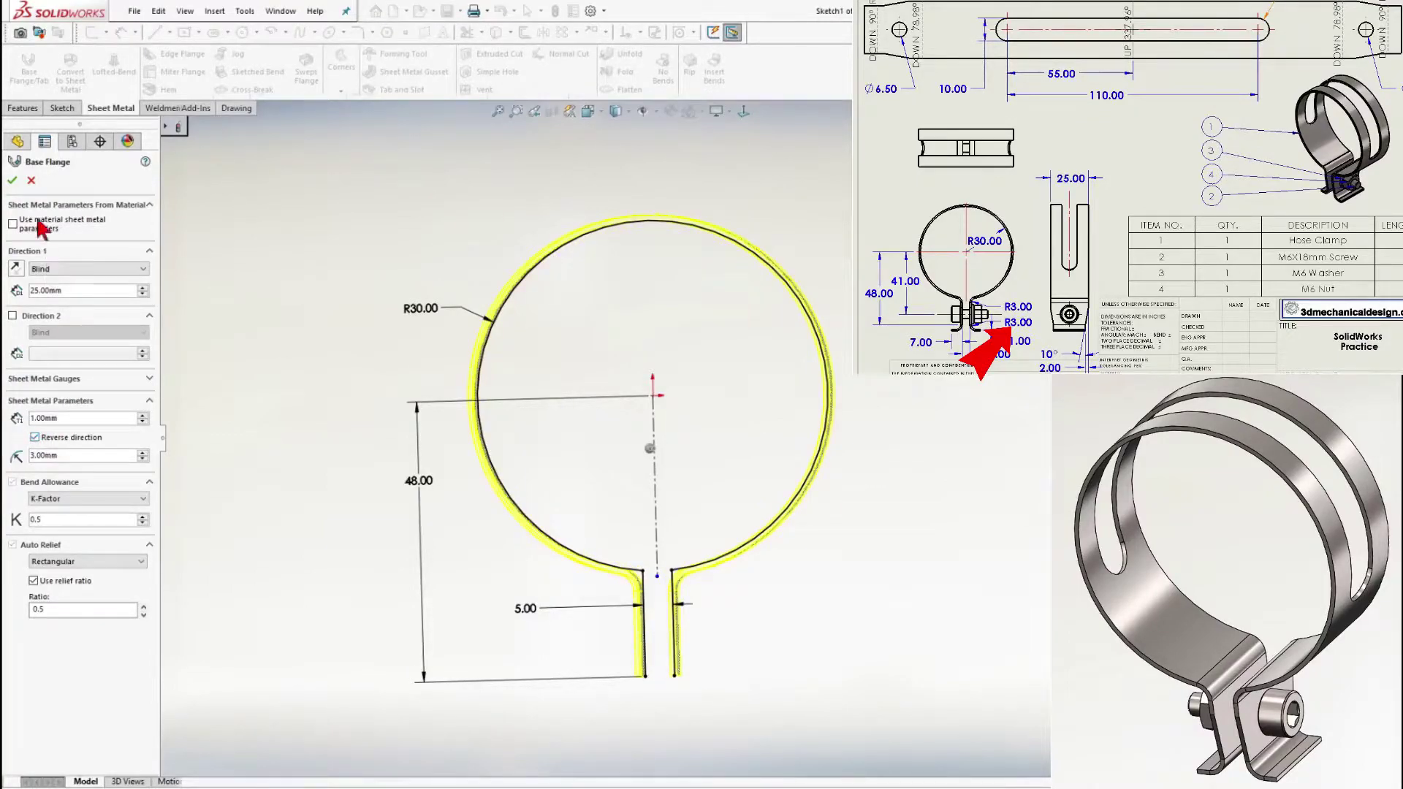
click(14, 182)
middle_drag(783, 497, 752, 558)
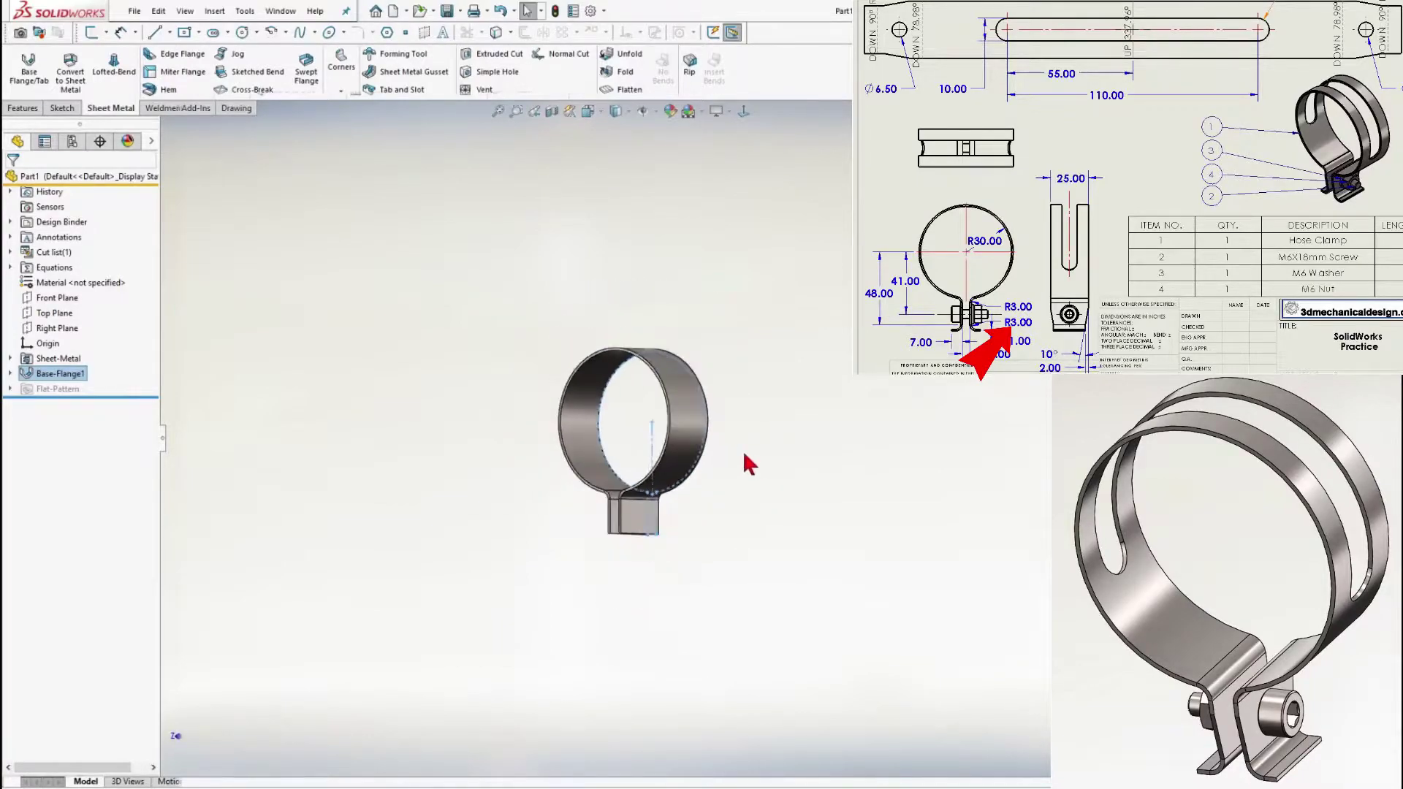
scroll(580, 398, down, 3)
middle_drag(581, 398, 638, 371)
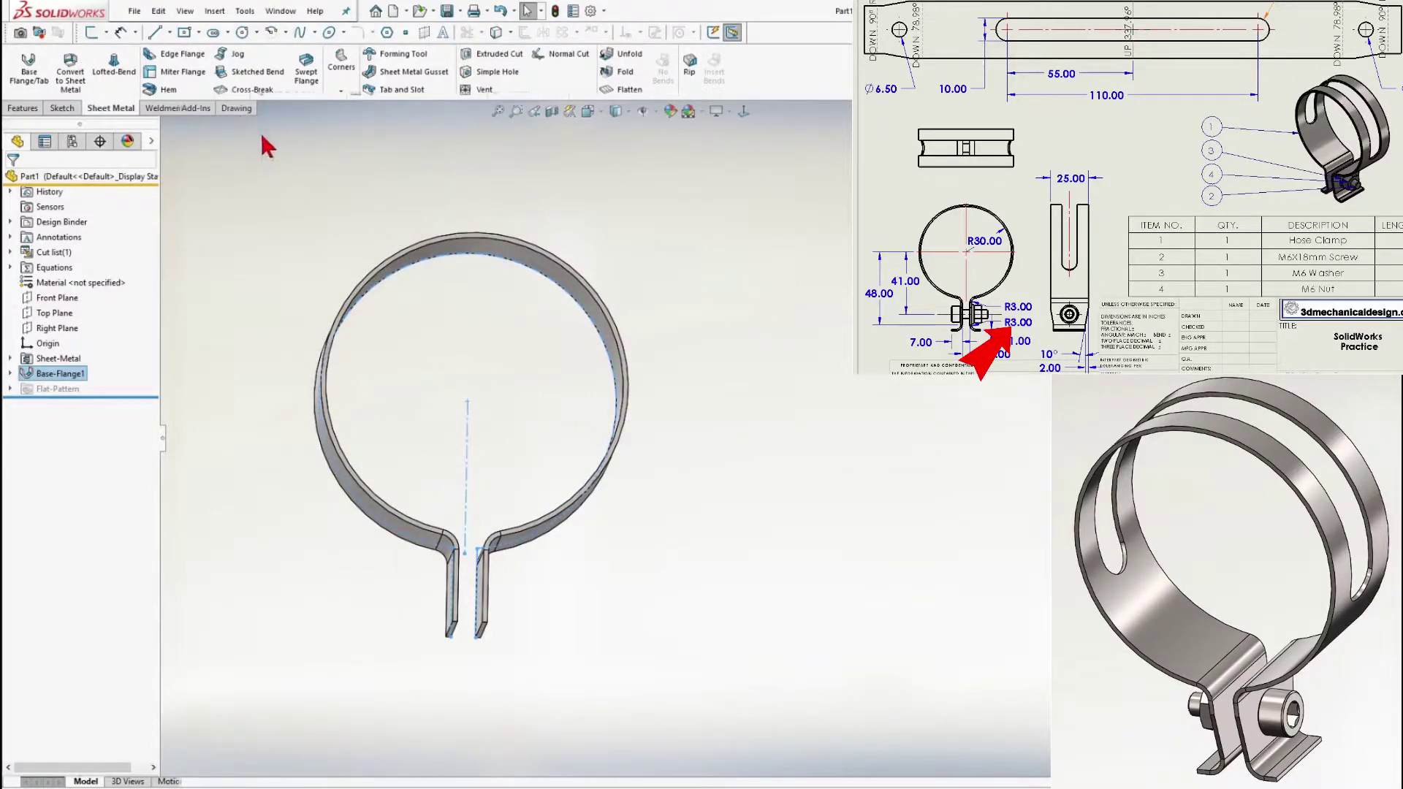
Start a 2 mm chamfer on the right tab's vertical edge, flipped, with the angle raised to 80°
click(23, 108)
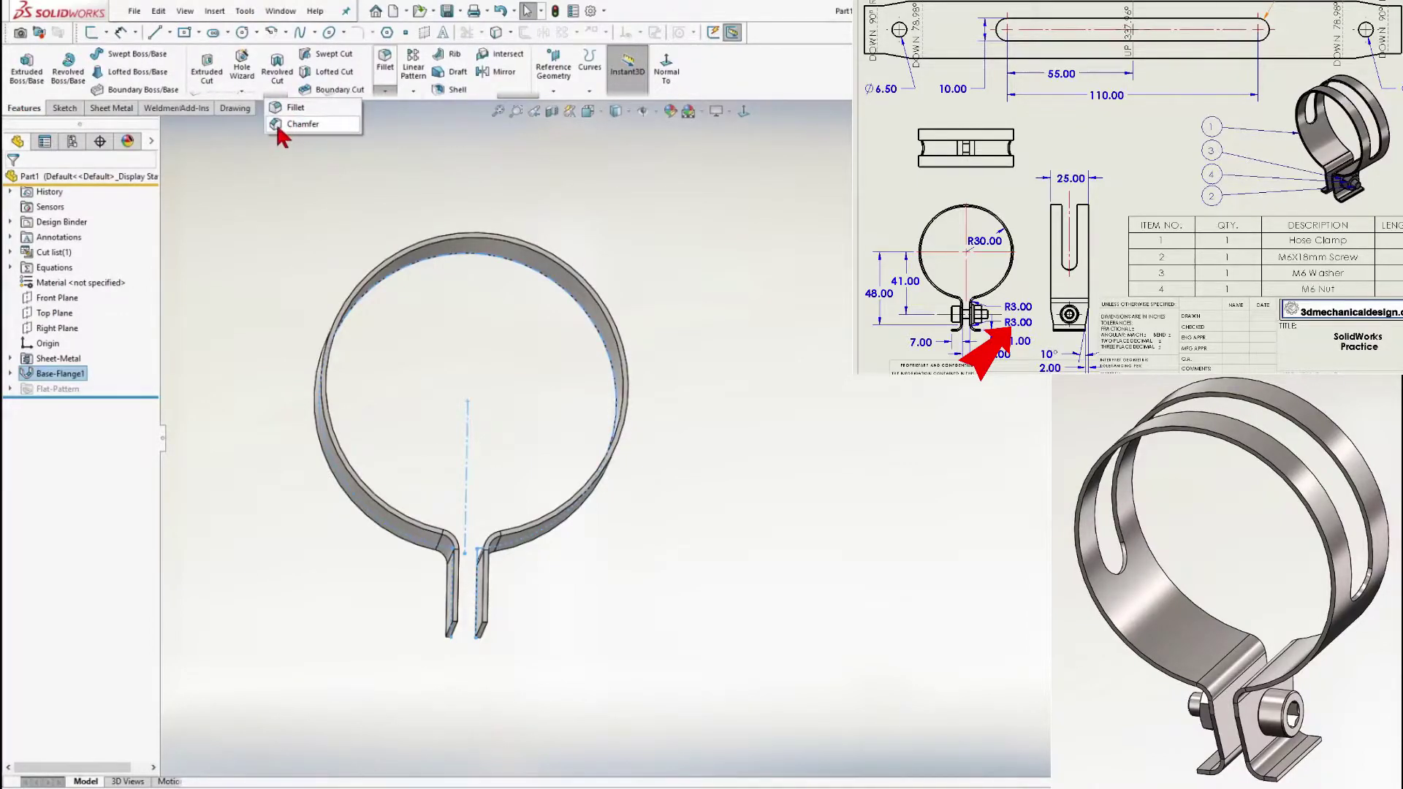
click(277, 126)
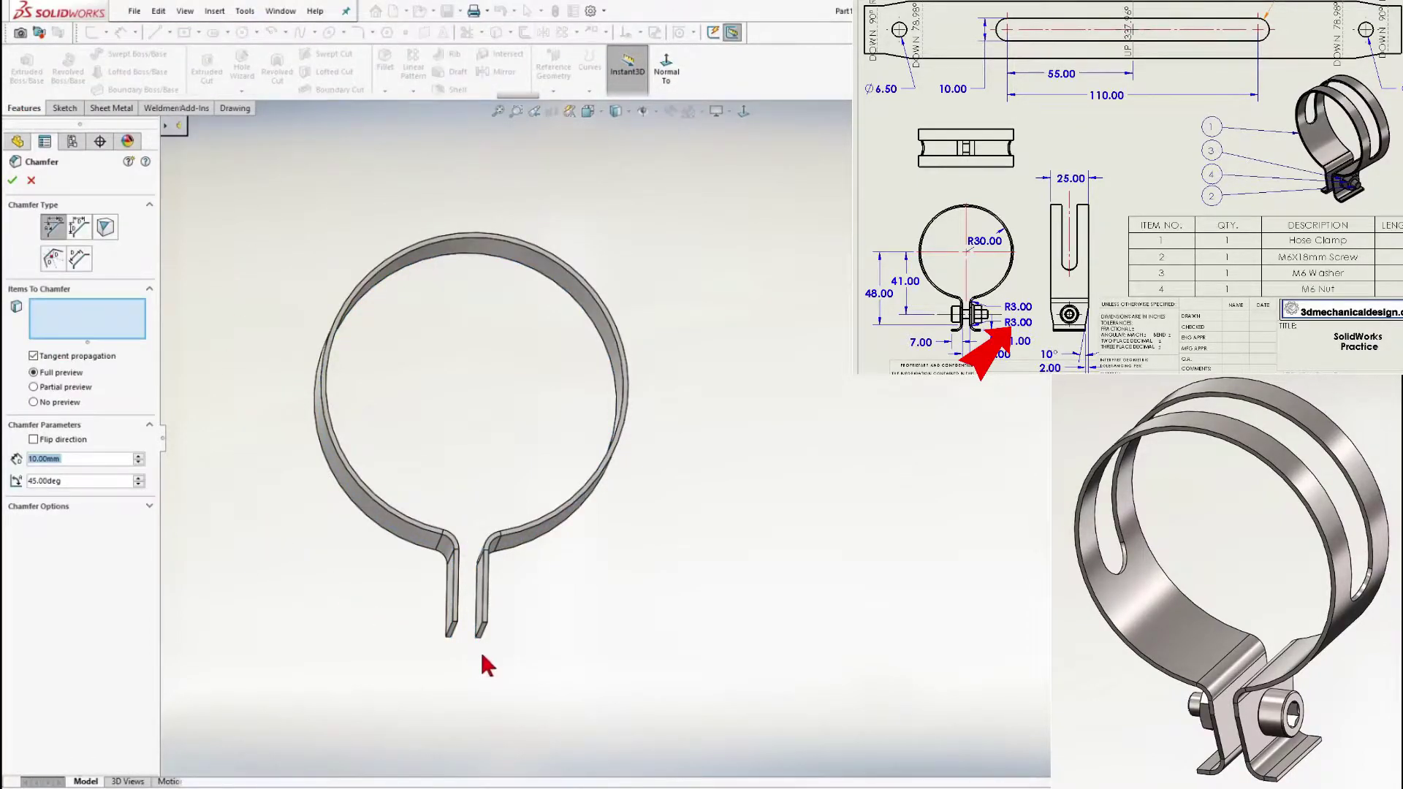
scroll(478, 629, down, 3)
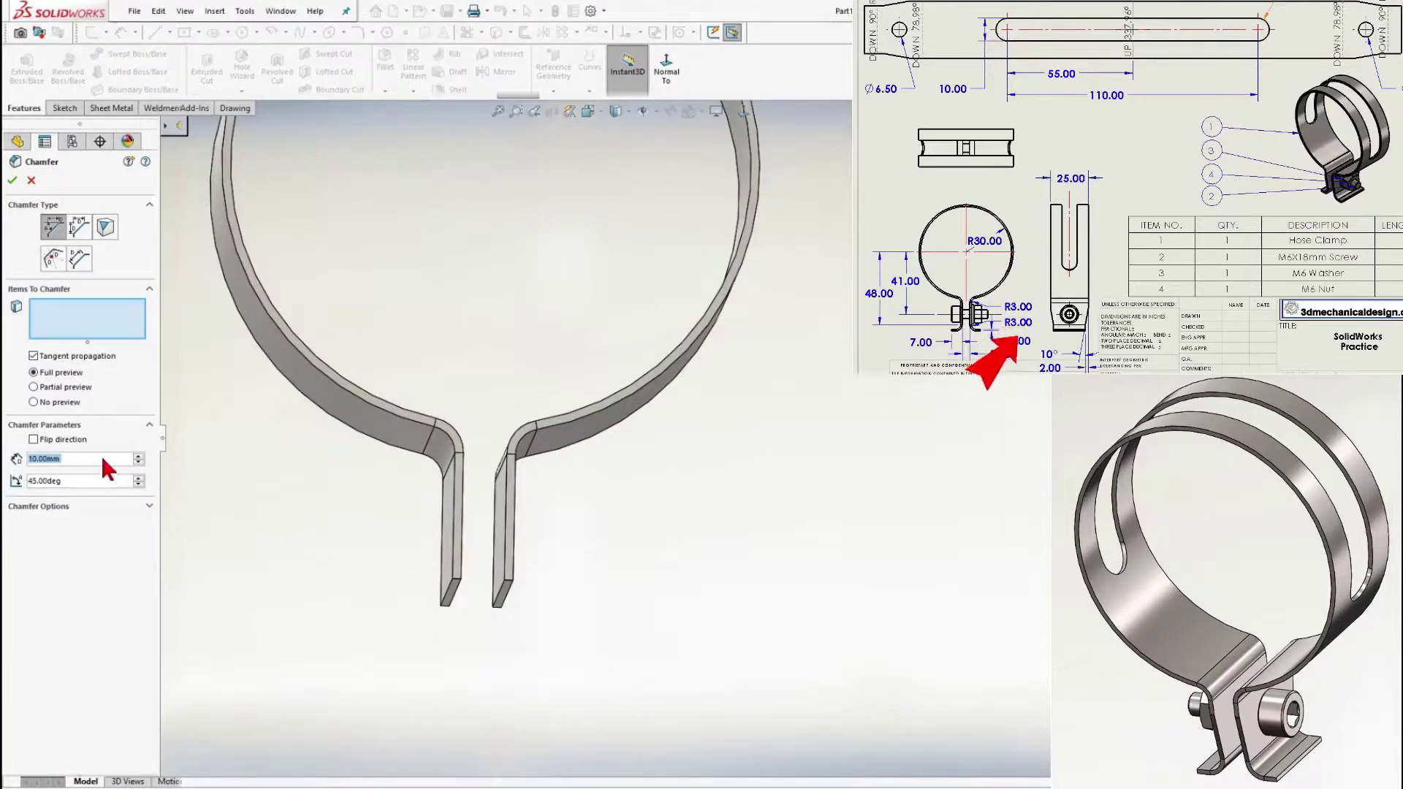
text(2)
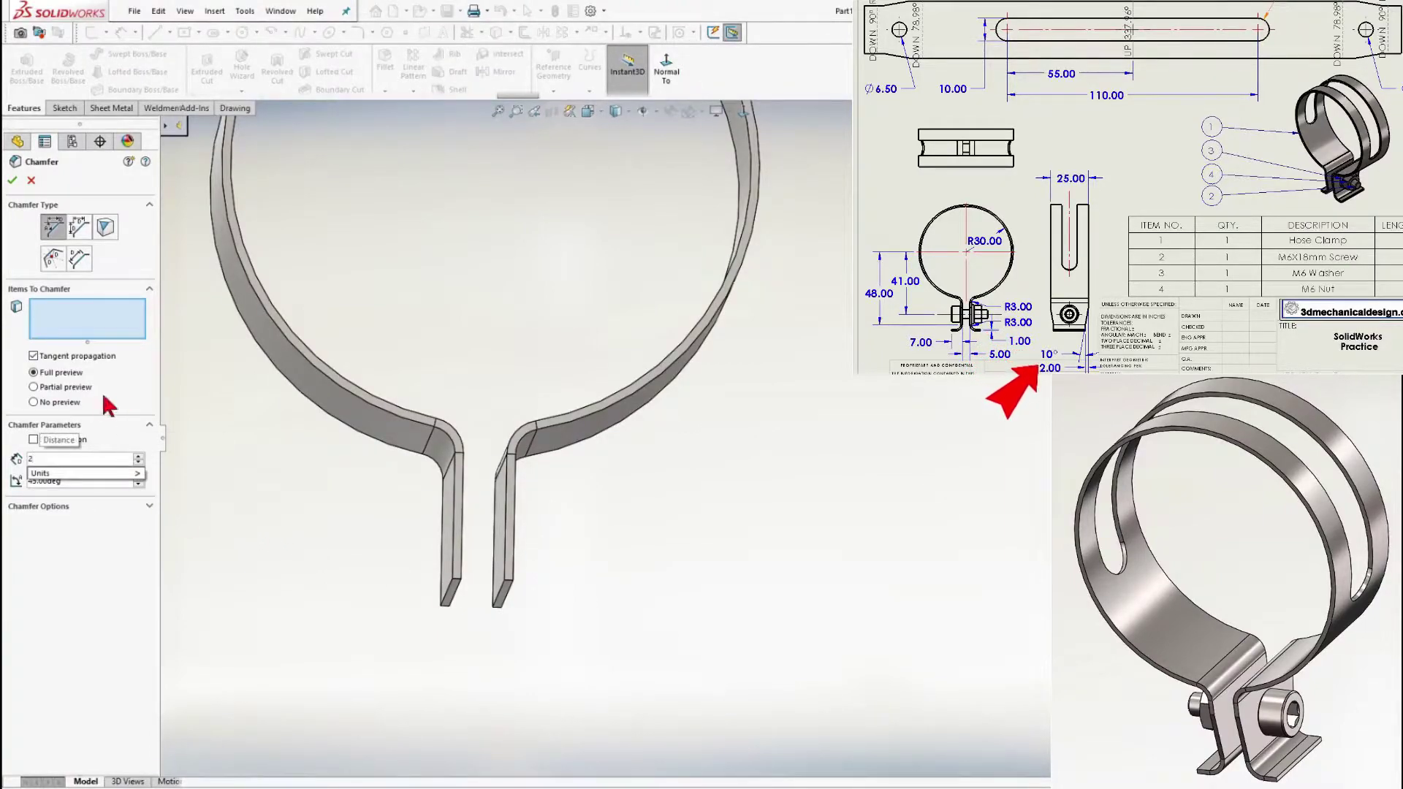
scroll(483, 610, down, 2)
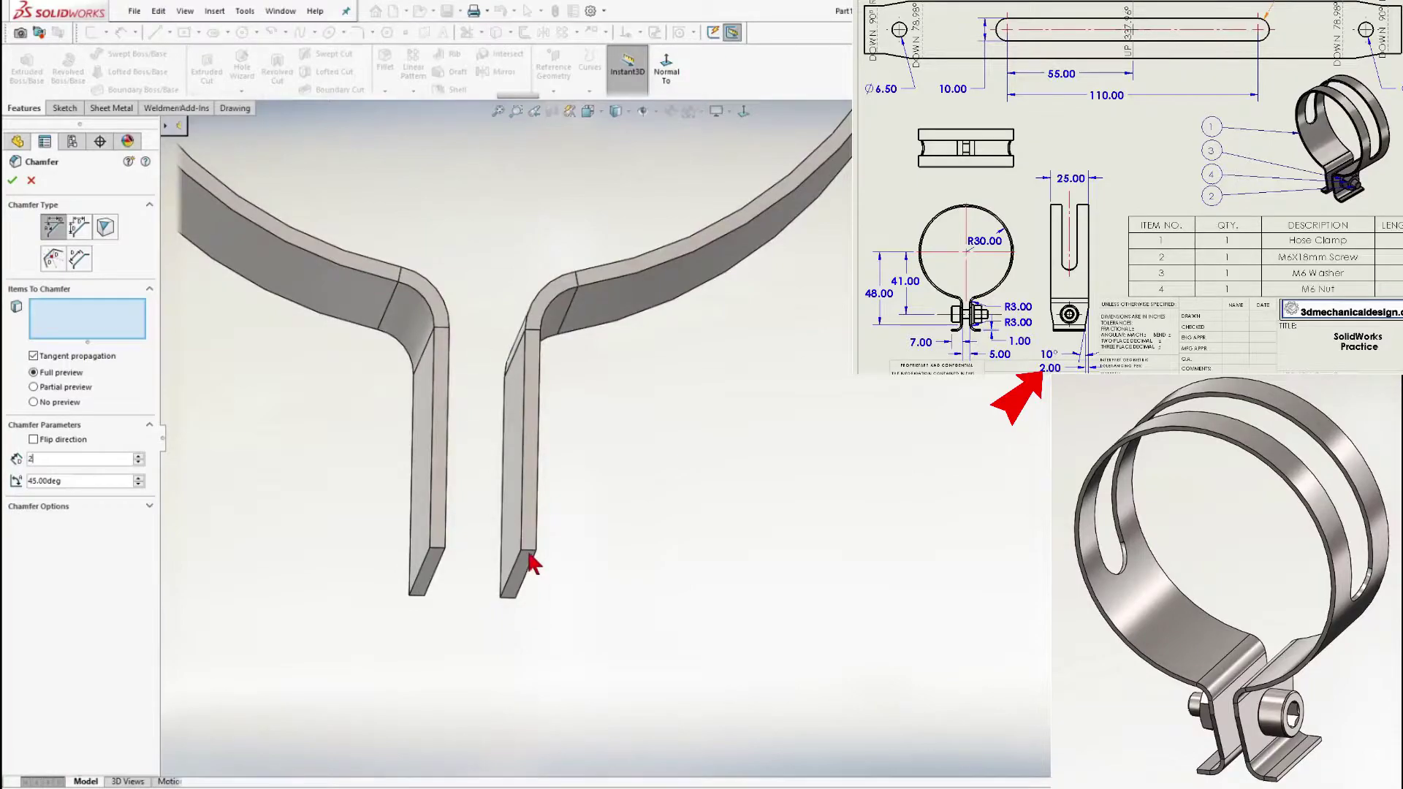
click(530, 554)
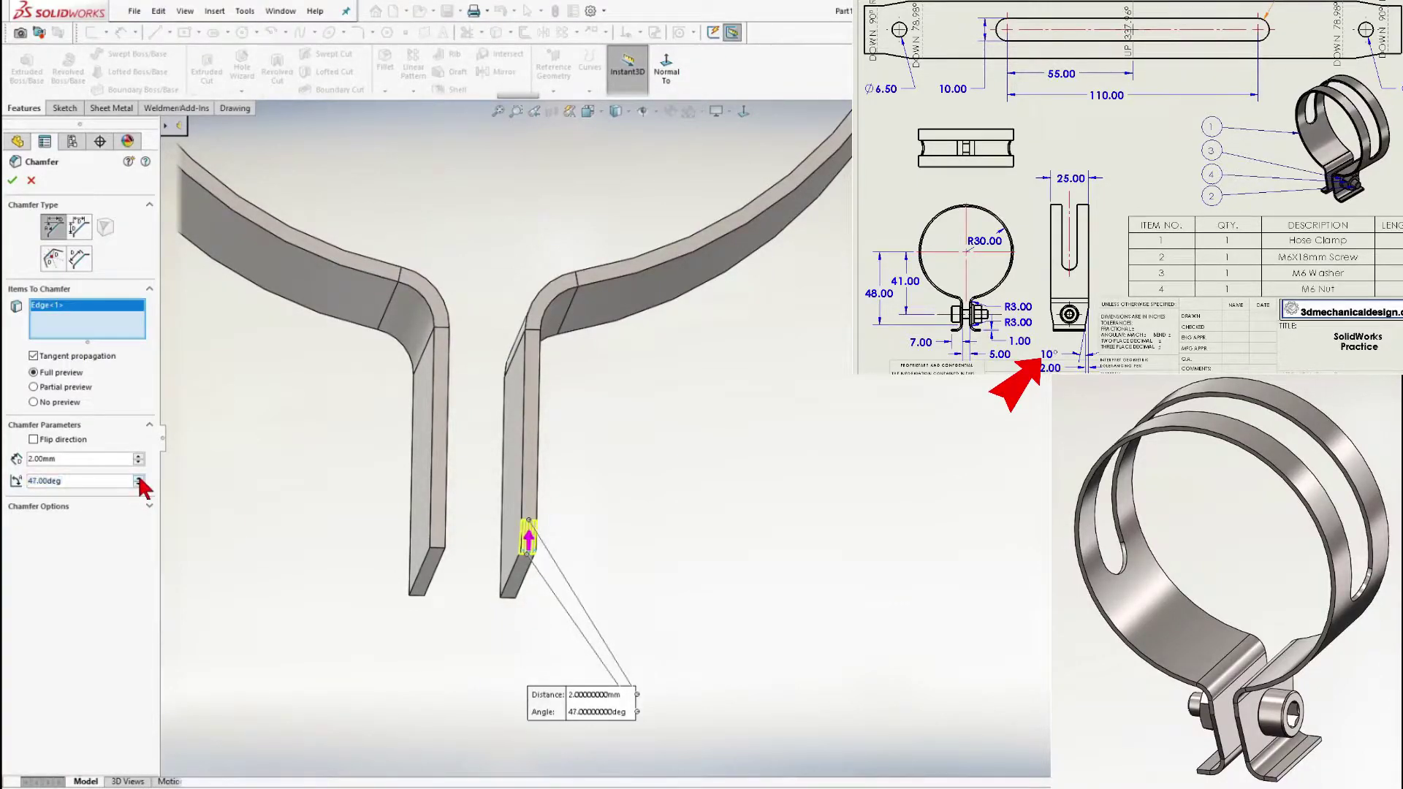
middle_drag(577, 658, 622, 612)
click(552, 542)
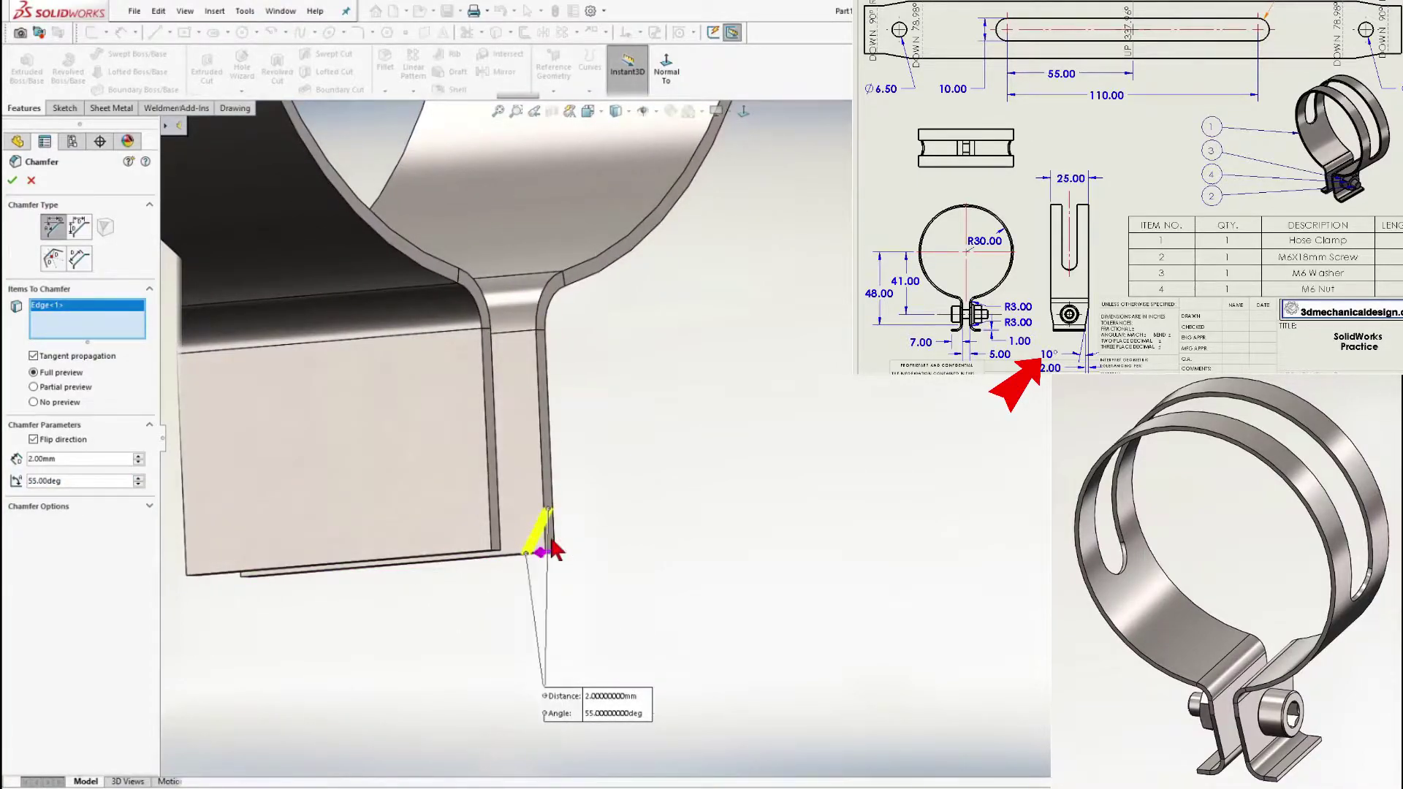
click(138, 478)
click(138, 478)
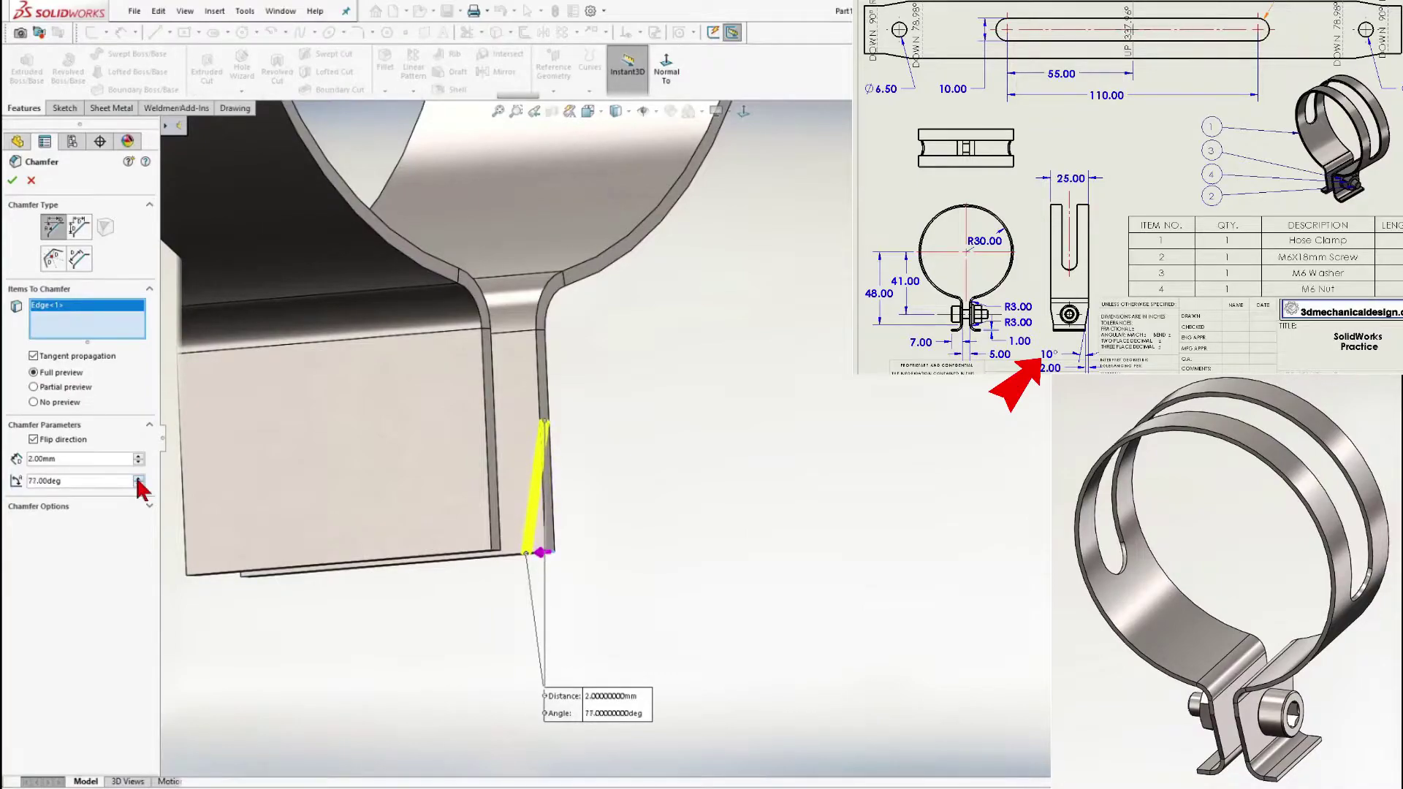
click(138, 478)
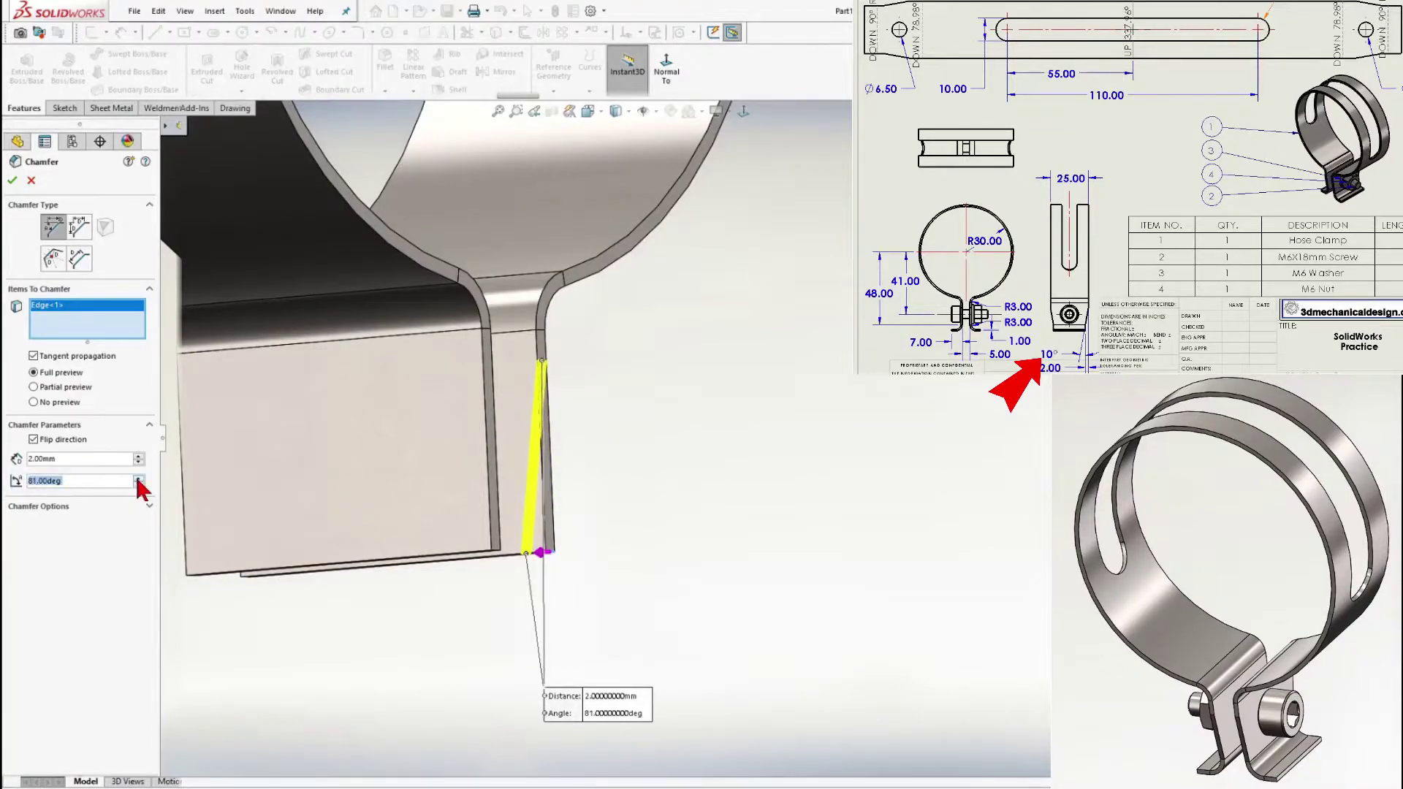
click(138, 478)
Add three more tab edges to the chamfer, flipping the third, and apply it
middle_drag(307, 629, 480, 625)
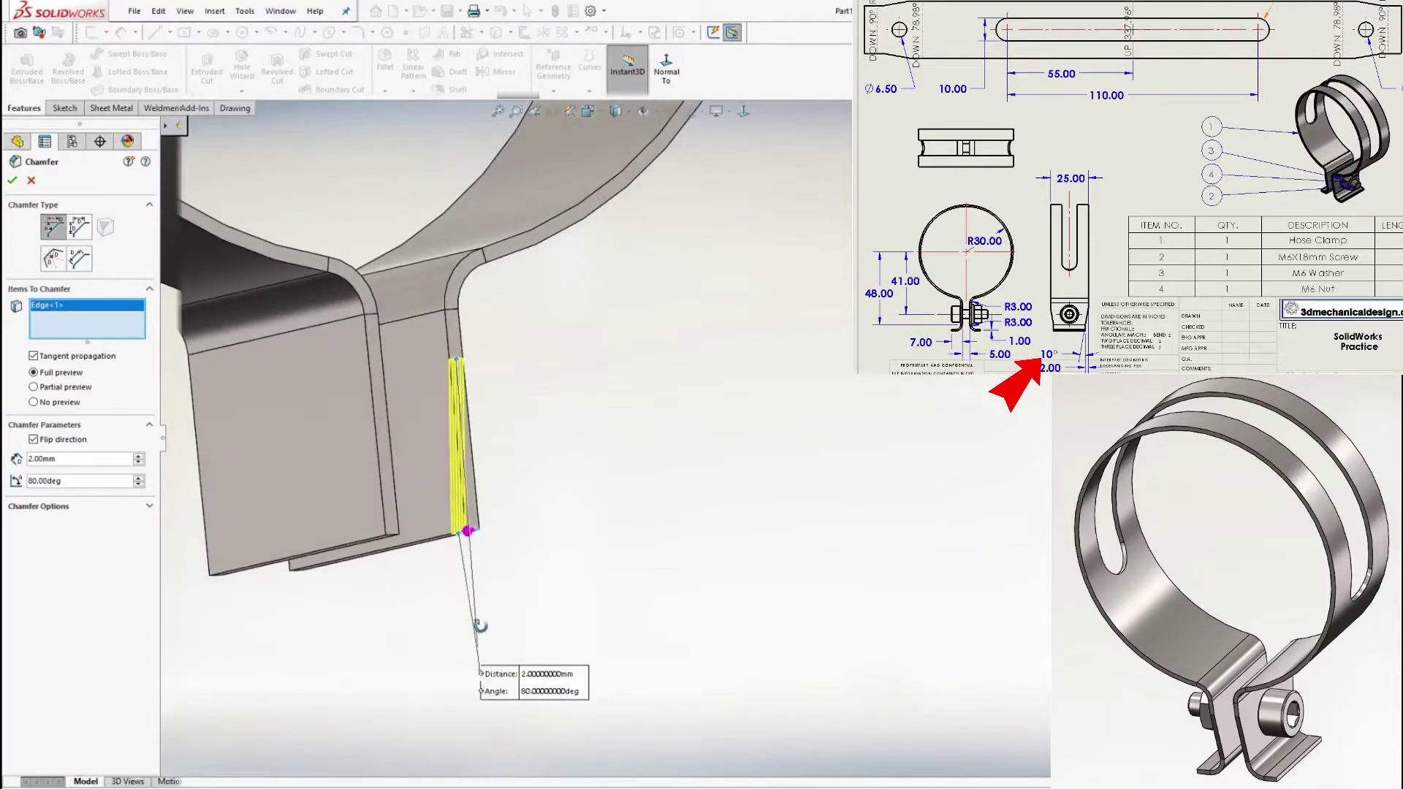
click(392, 538)
middle_drag(316, 576, 470, 557)
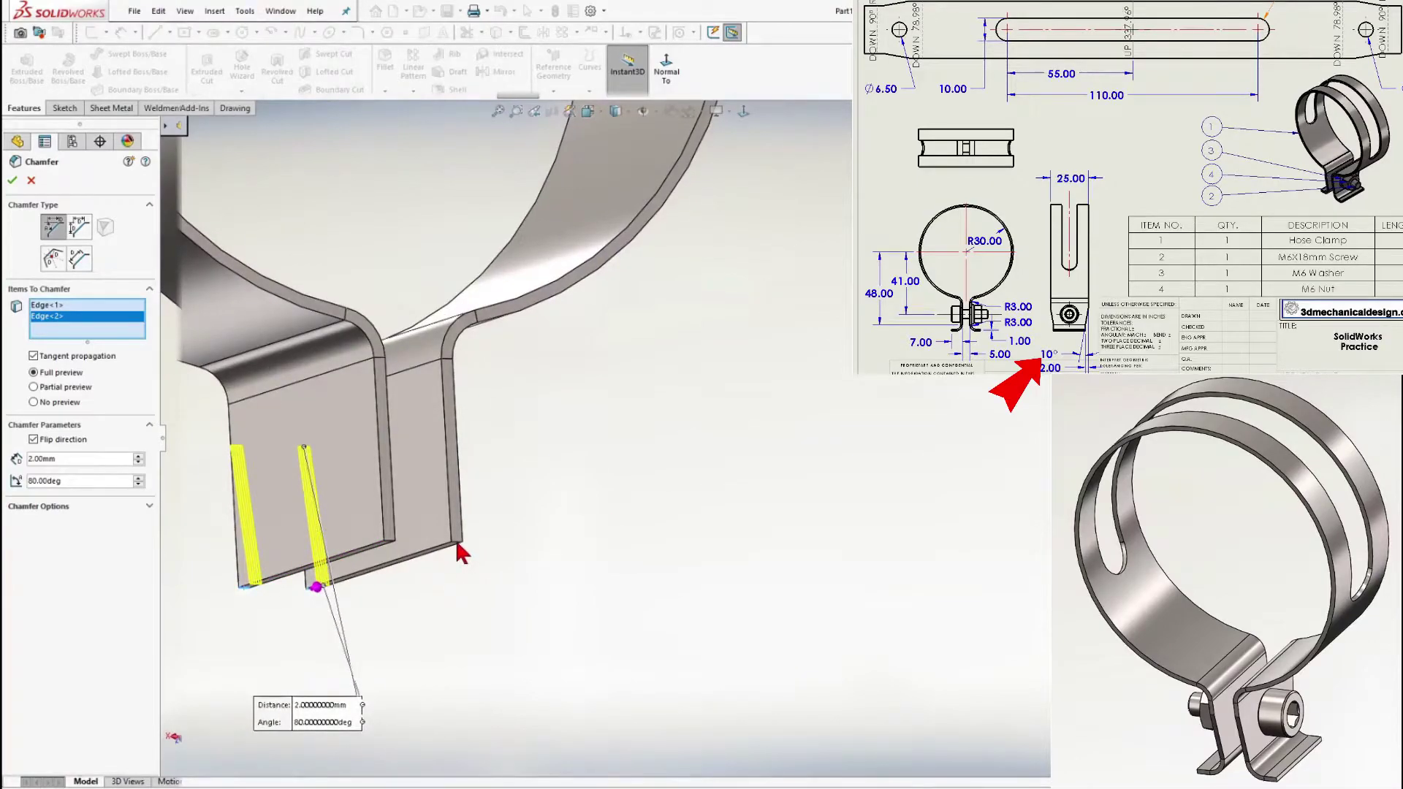
click(456, 544)
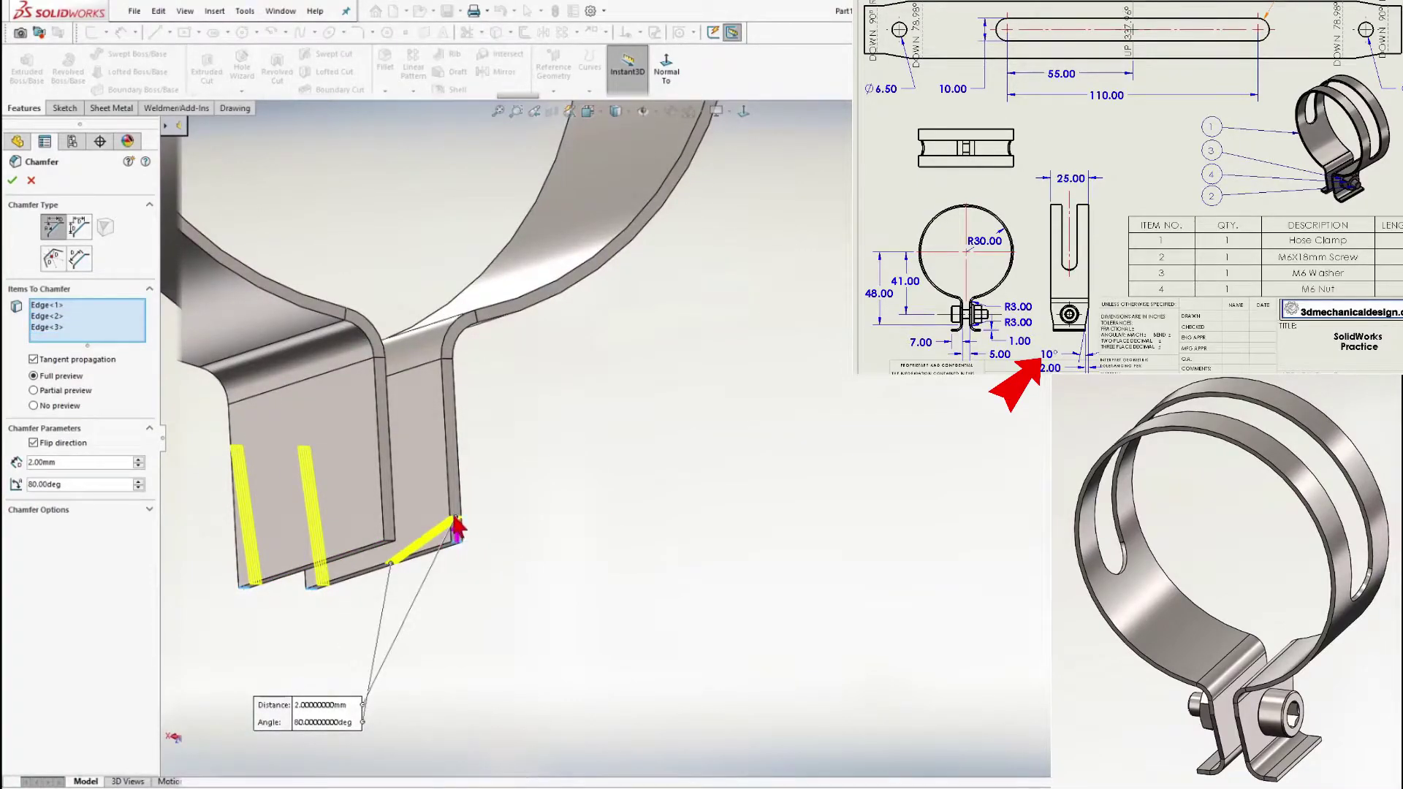
click(456, 527)
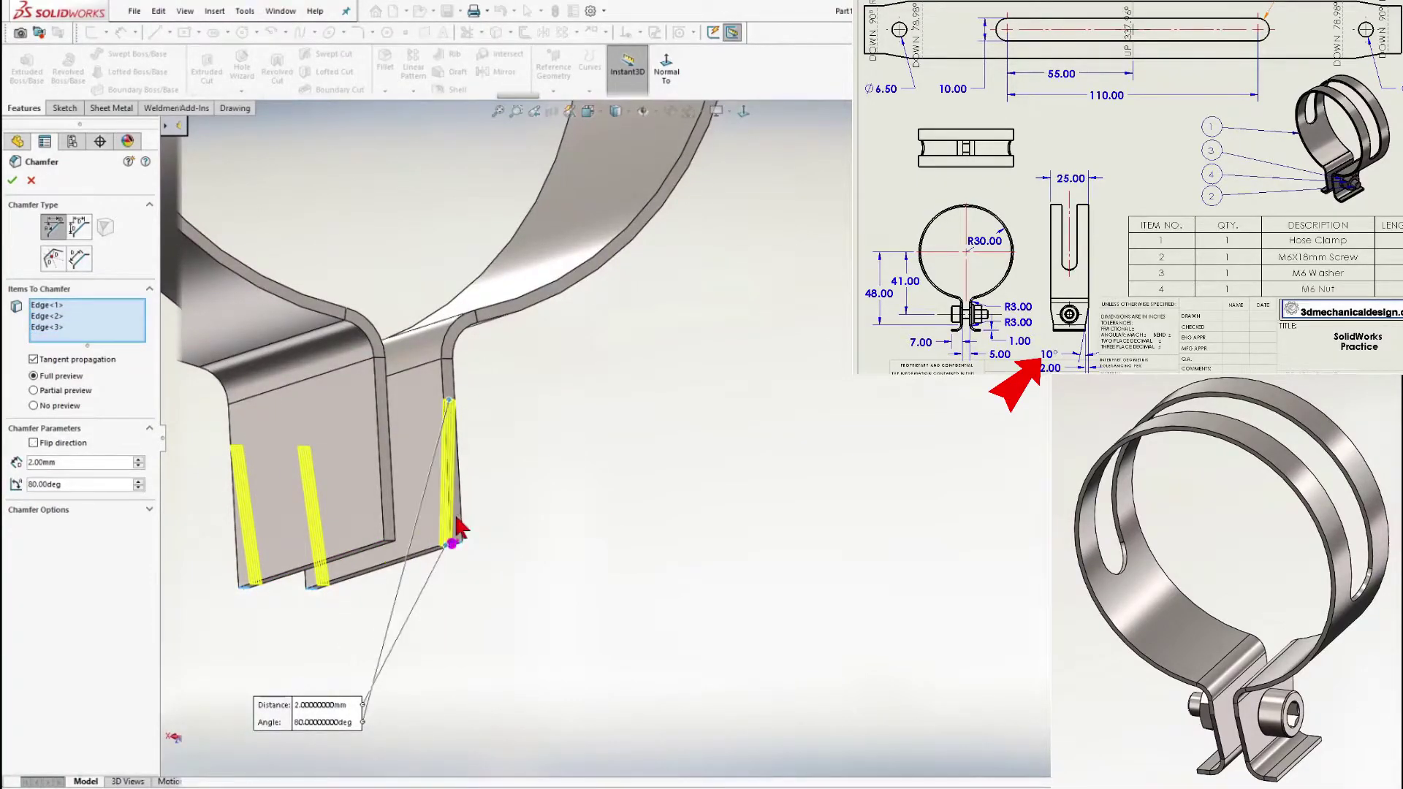
click(386, 545)
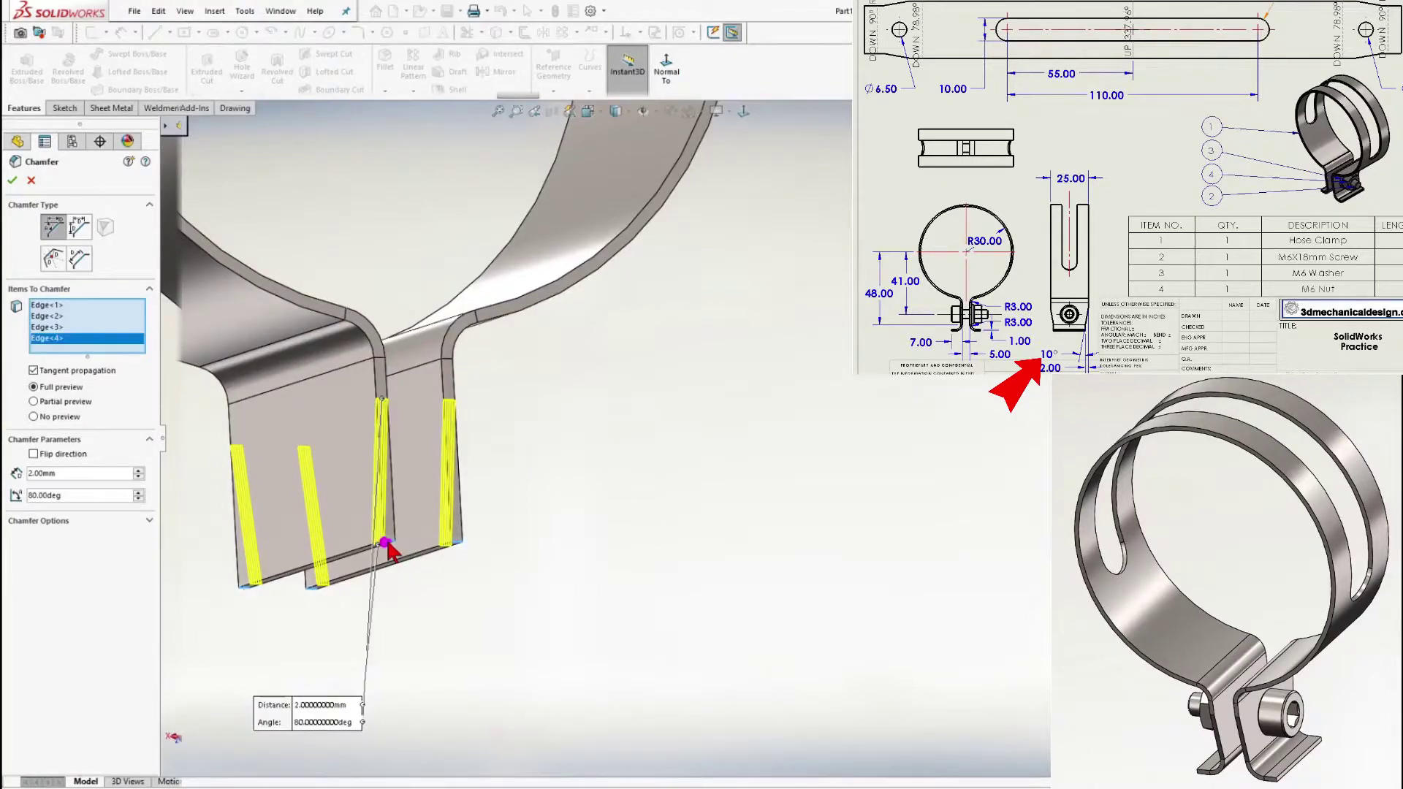
click(12, 180)
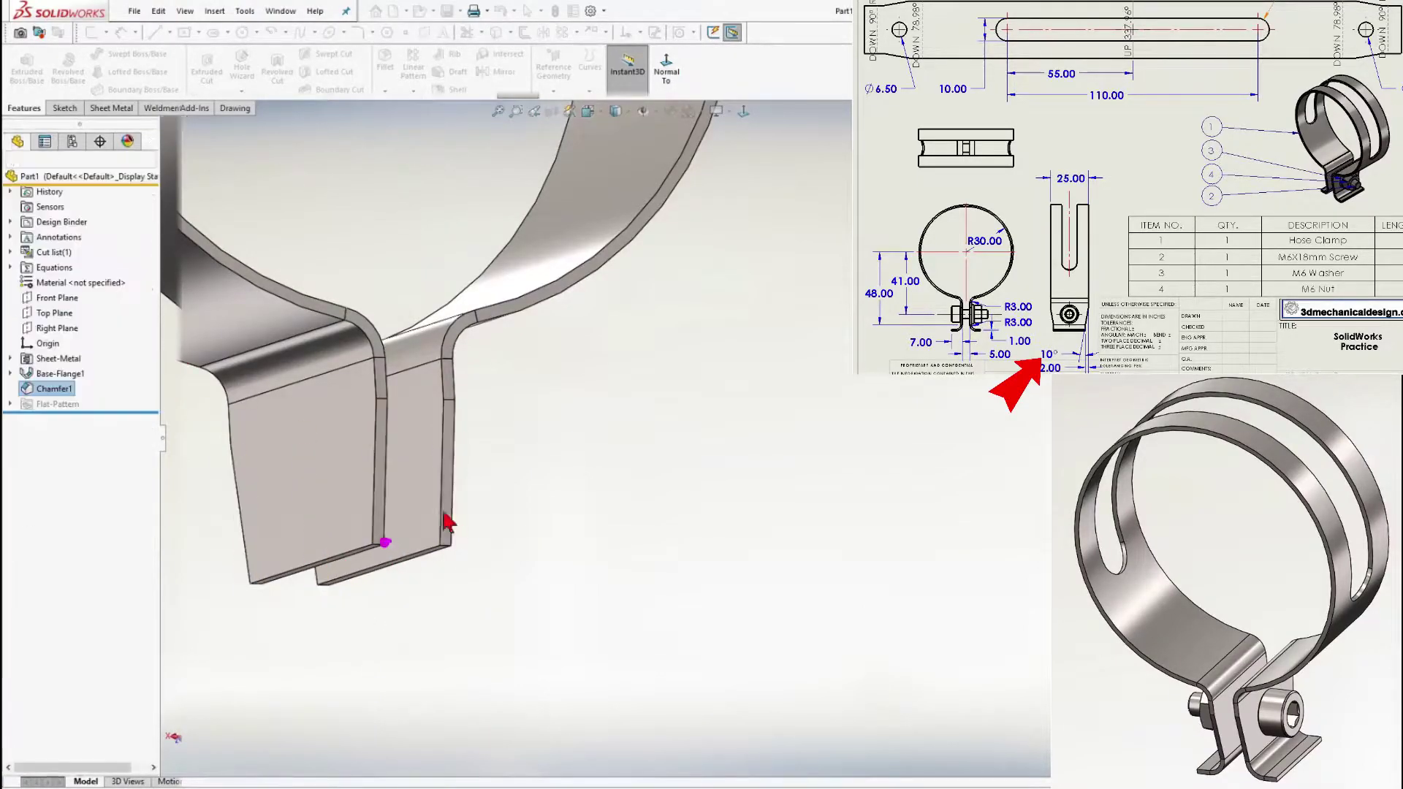
middle_drag(438, 511, 469, 504)
scroll(470, 502, up, 5)
middle_drag(501, 326, 657, 329)
scroll(663, 331, down, 2)
scroll(663, 331, down, 1)
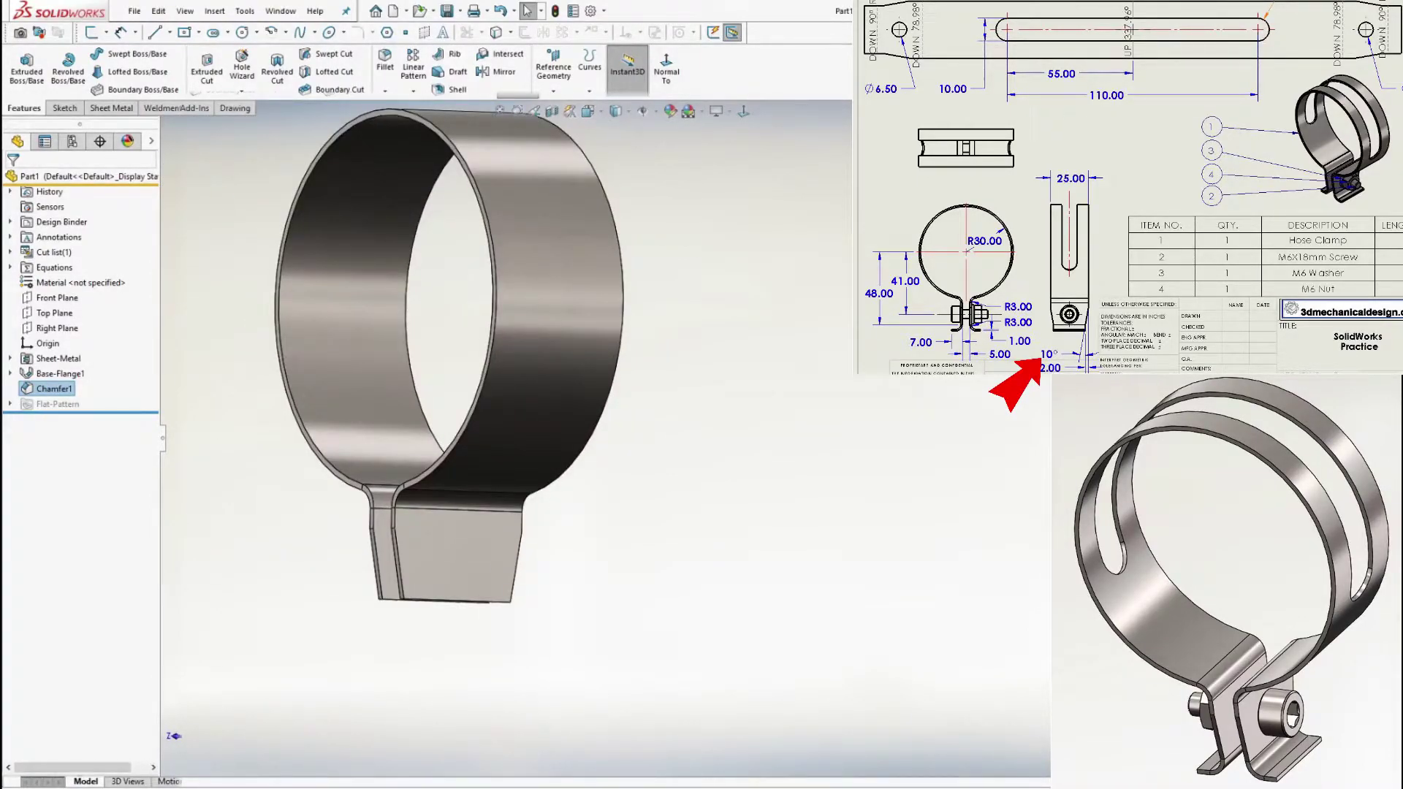
Create an Edge Flange on both tab bottom edges with a 7 mm flange length
click(123, 116)
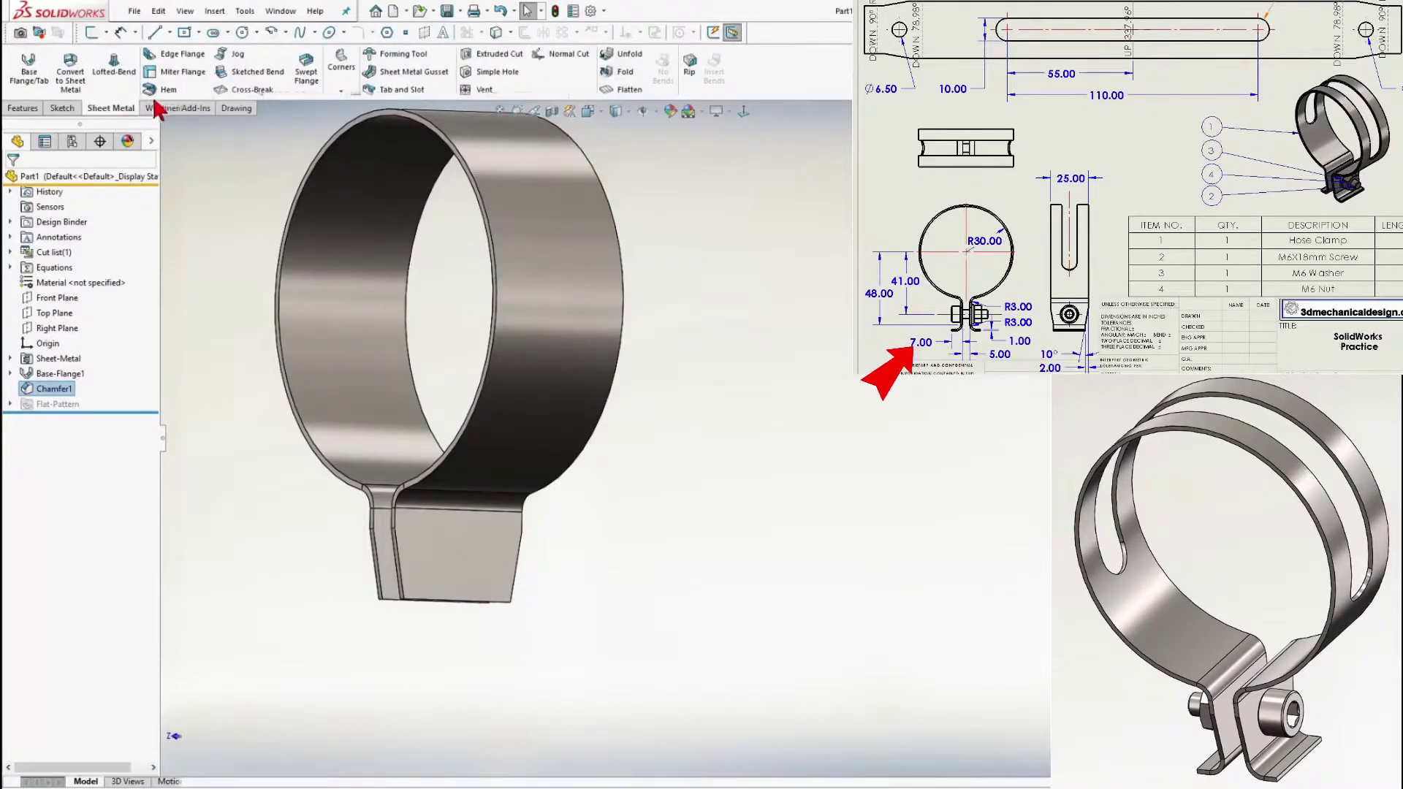
click(182, 54)
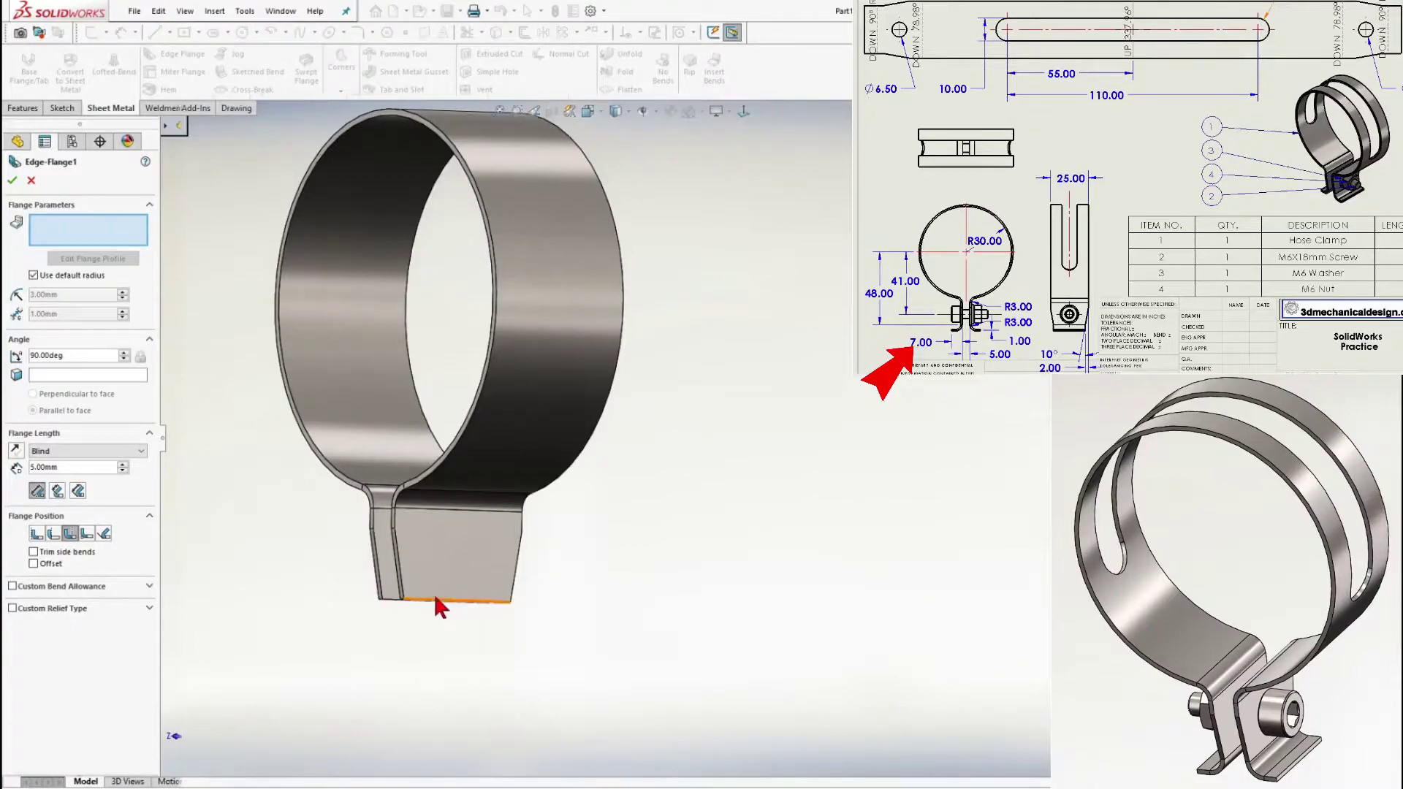
click(429, 601)
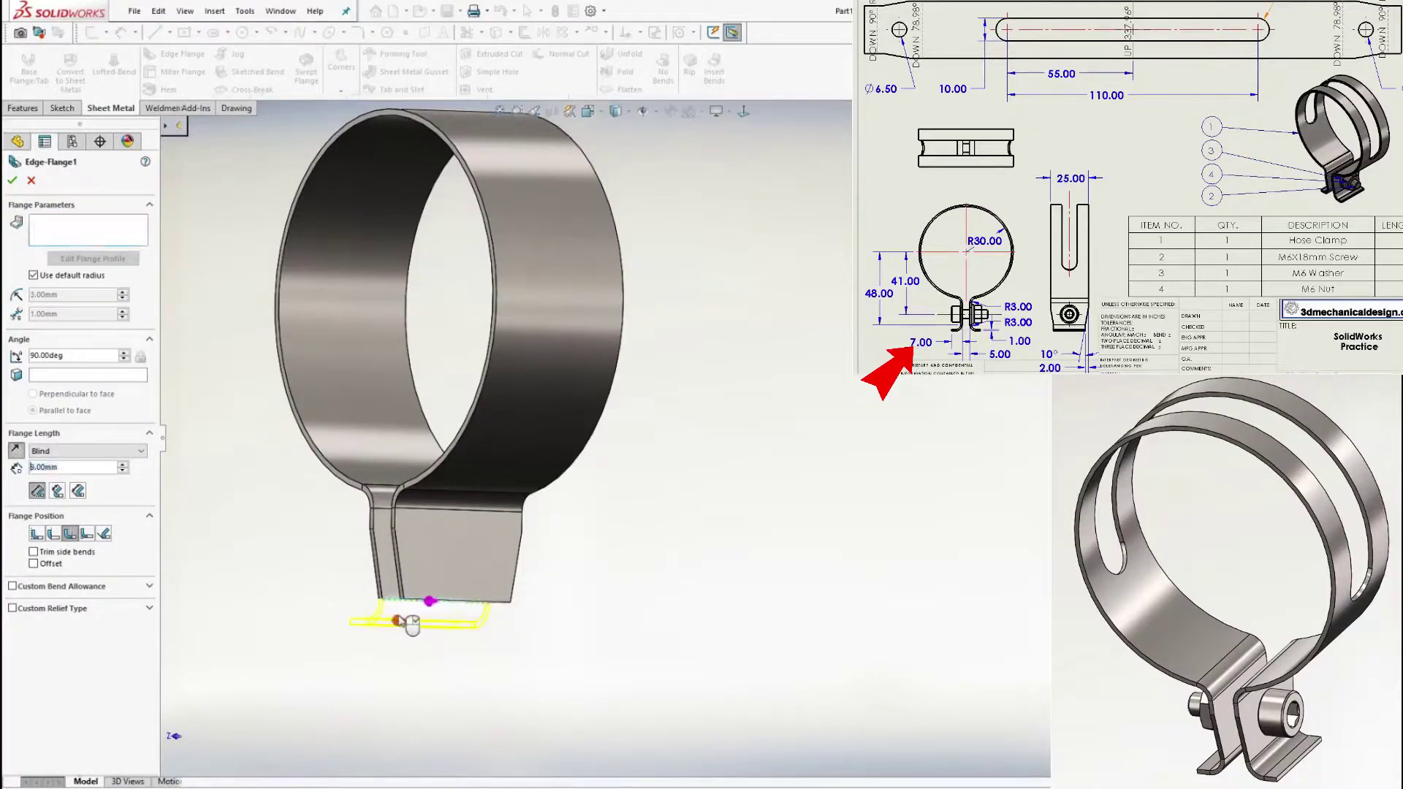
key(ctrl+1)
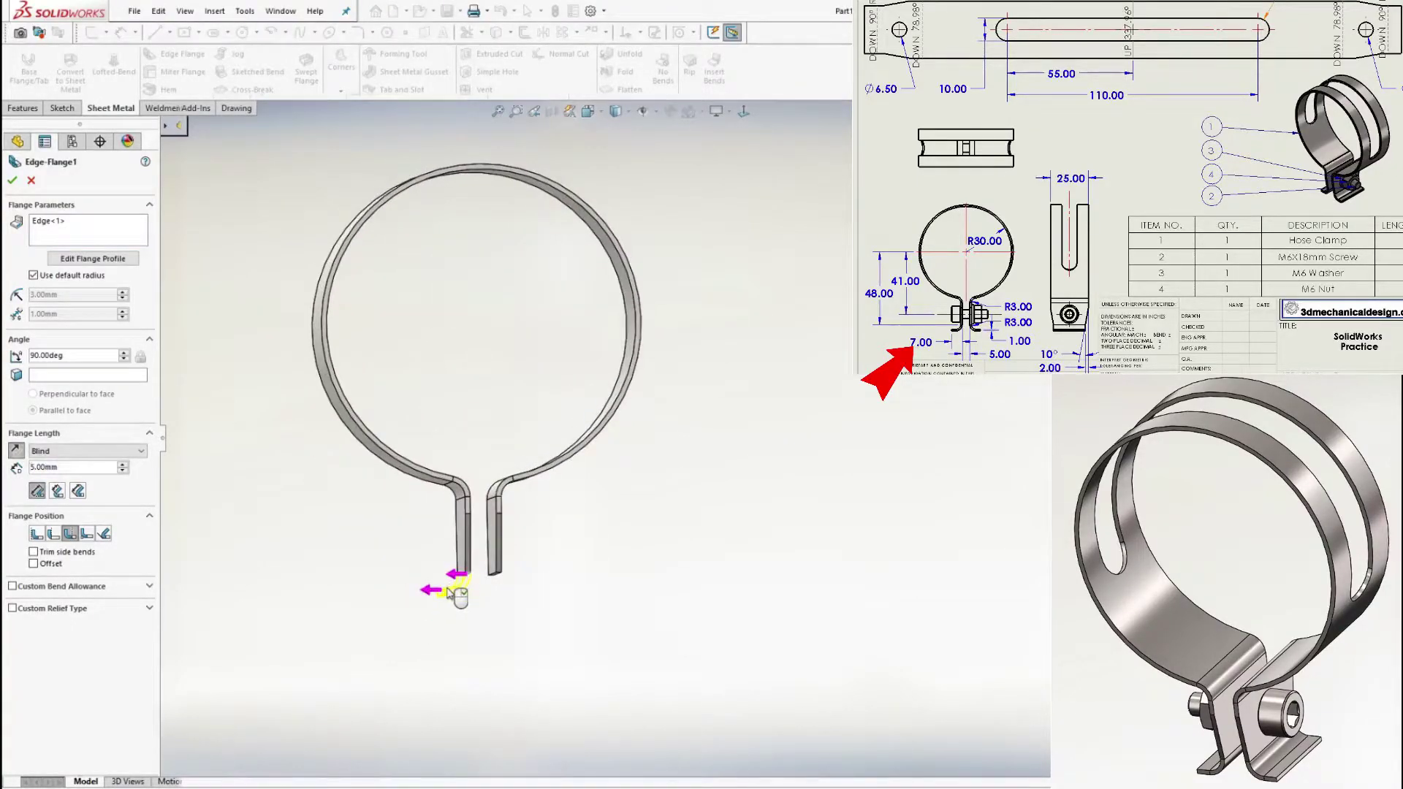
scroll(494, 588, down, 5)
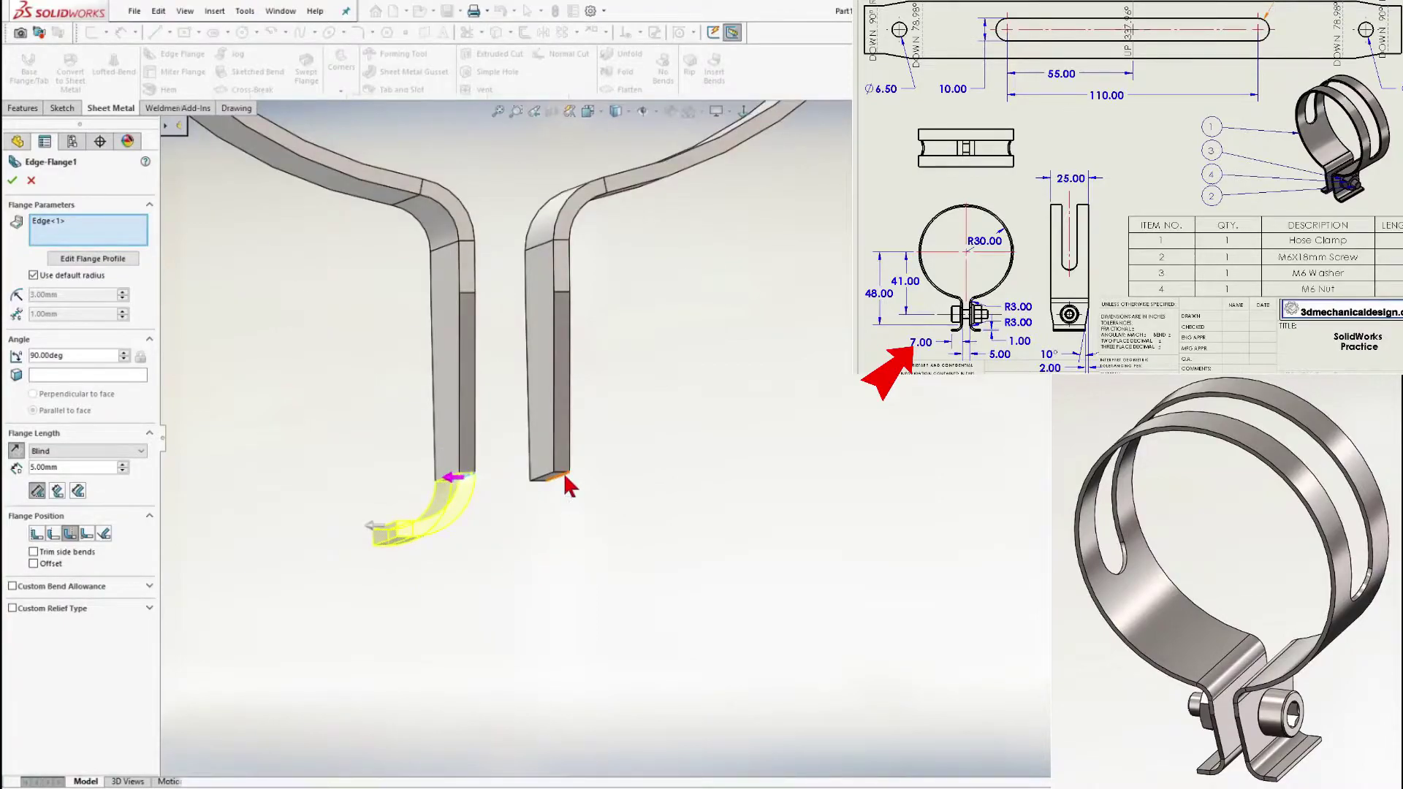
click(564, 474)
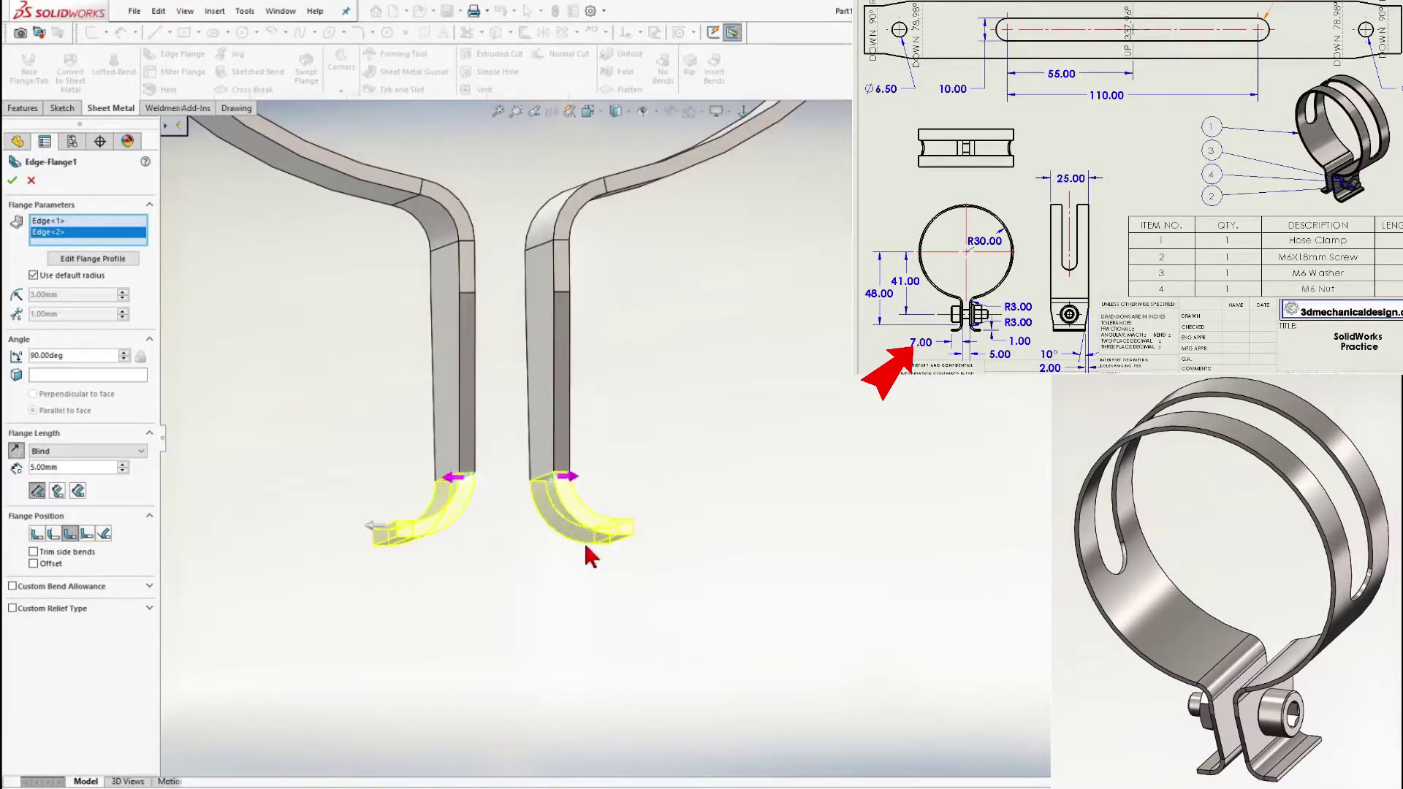
drag(74, 469, 44, 463)
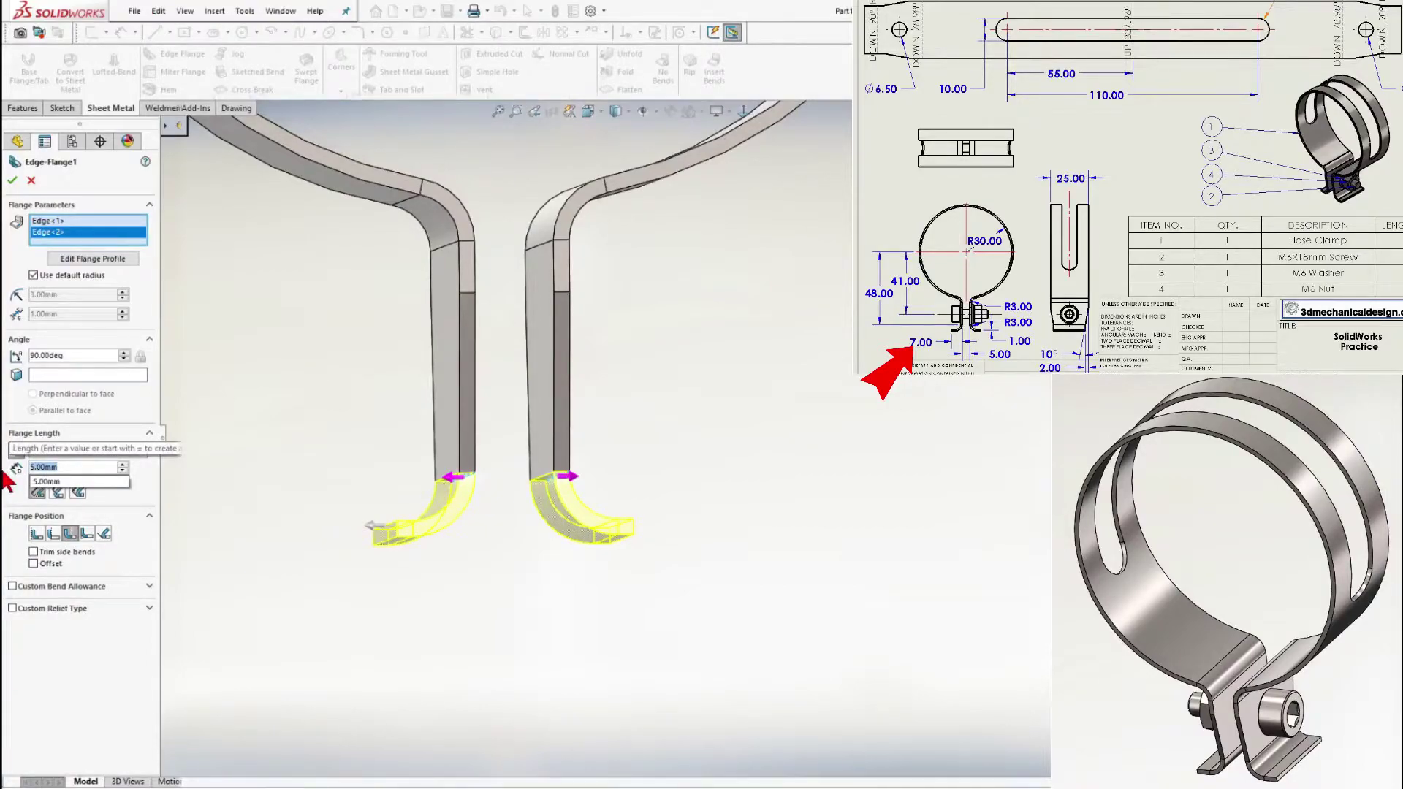
text(7)
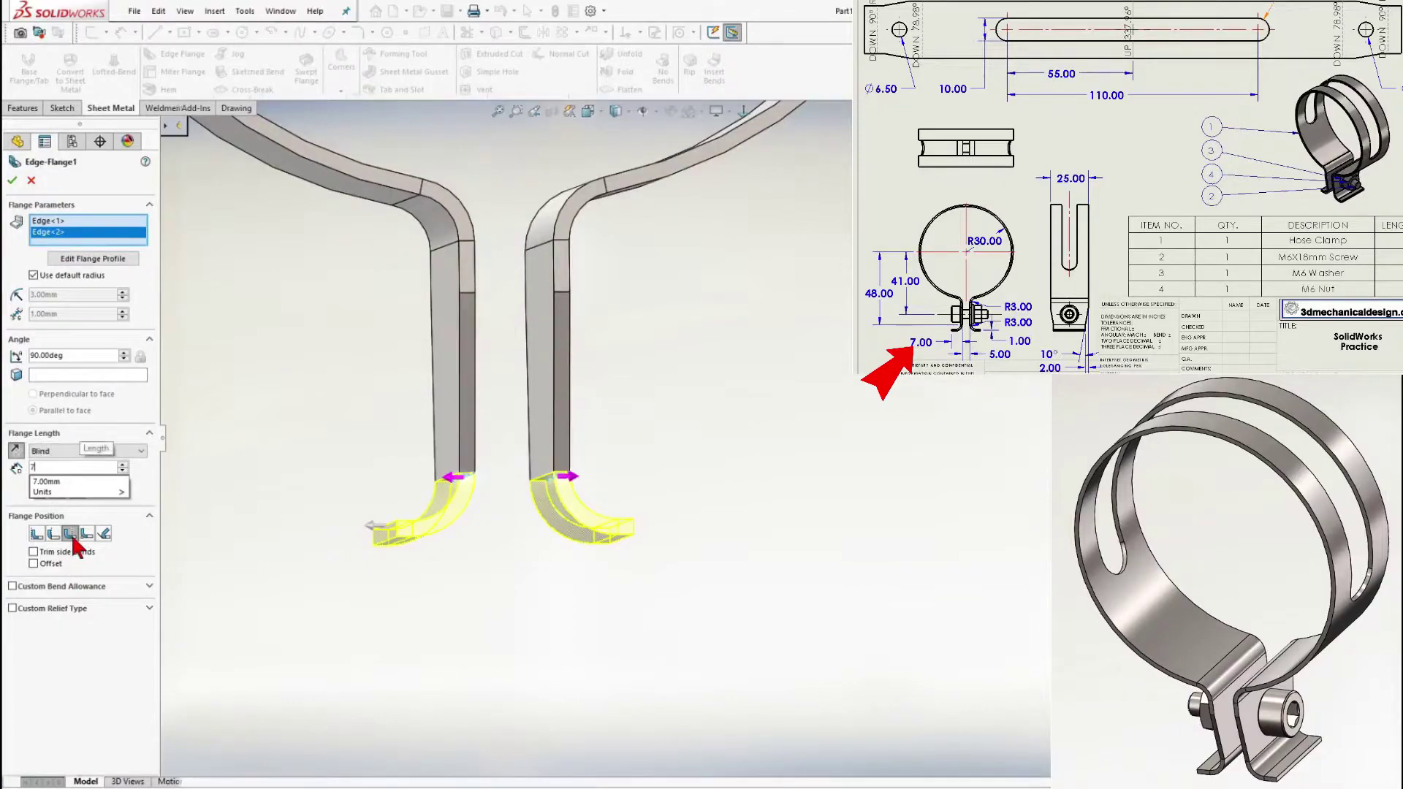
key(Return)
click(13, 180)
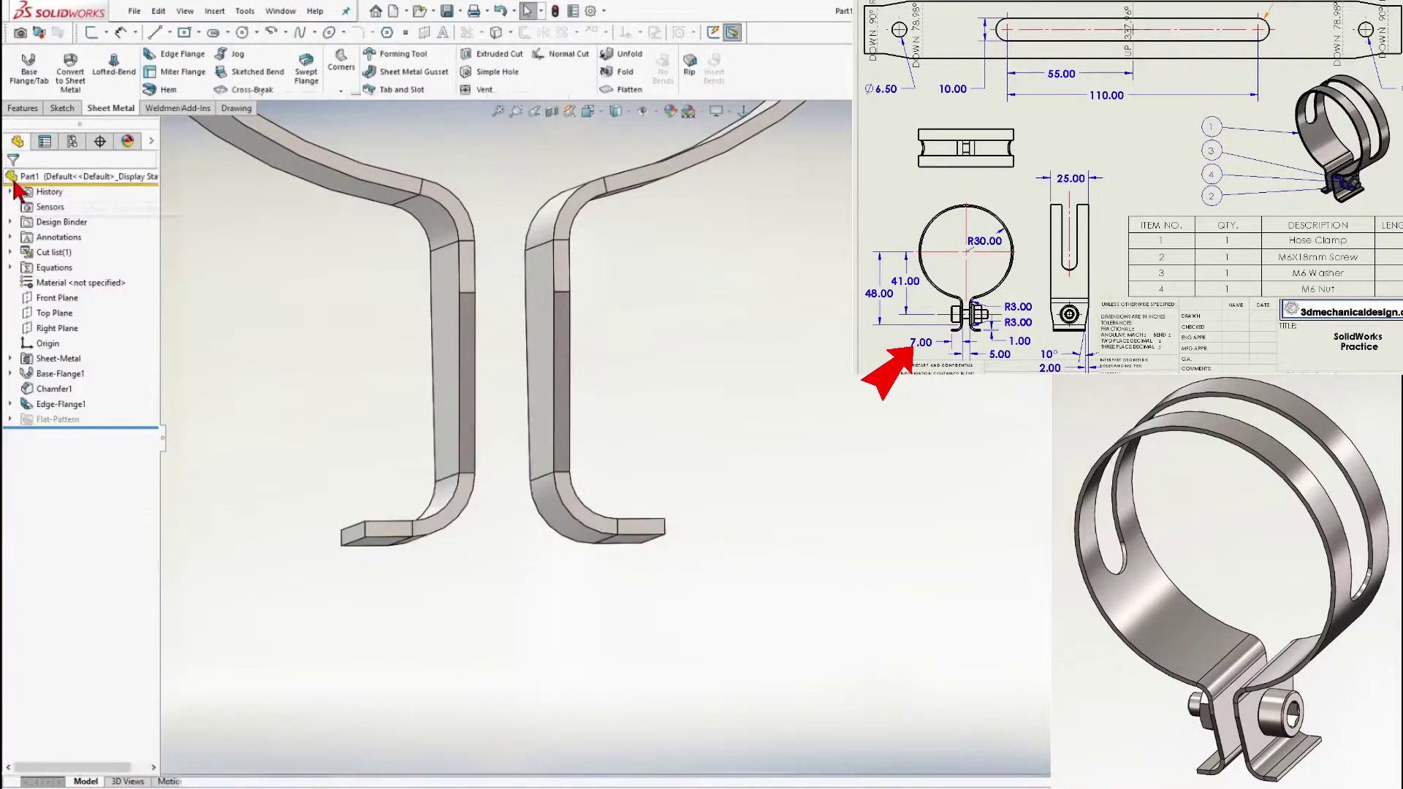
scroll(556, 558, up, 2)
middle_drag(555, 559, 705, 407)
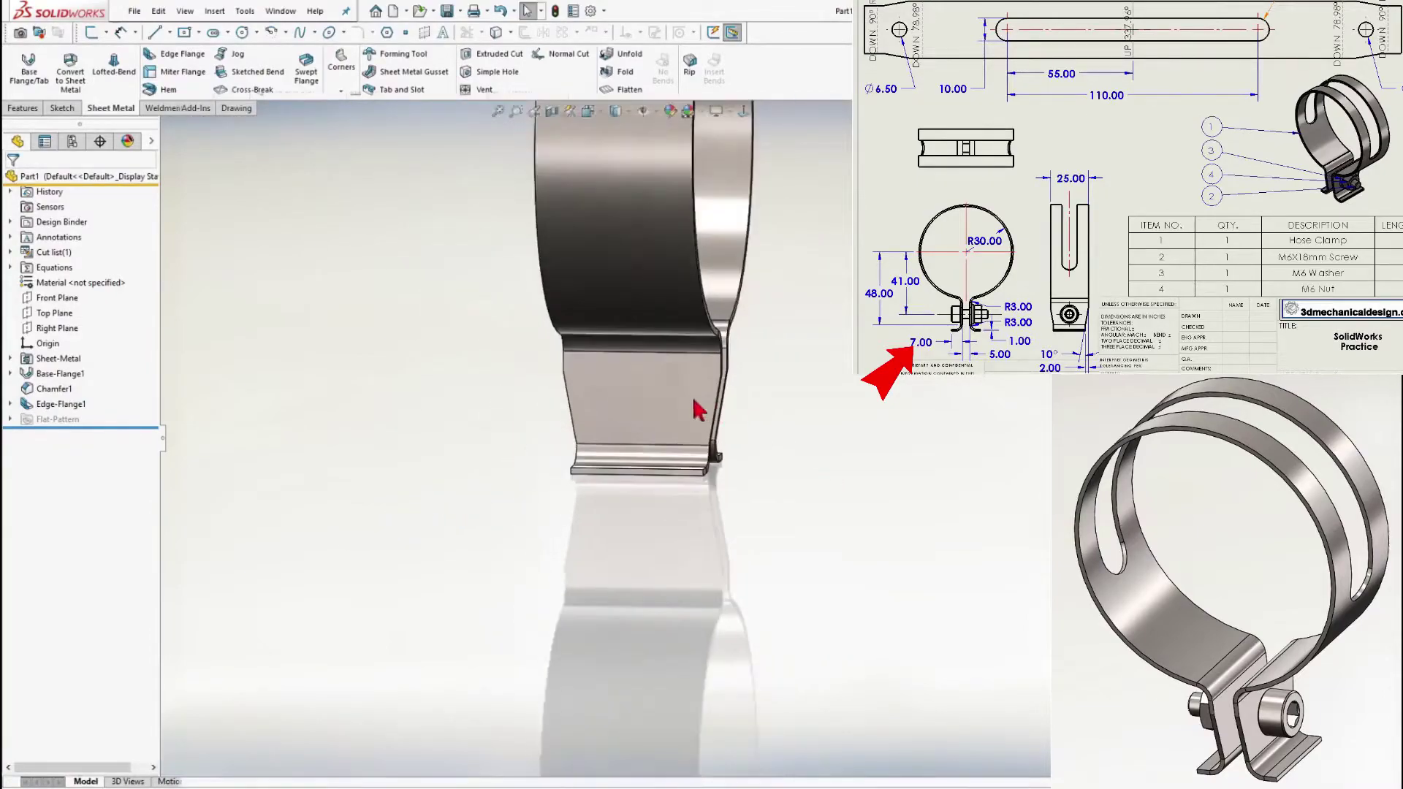
Sketch a circle on the flat face of the clamp tab
click(663, 393)
click(766, 337)
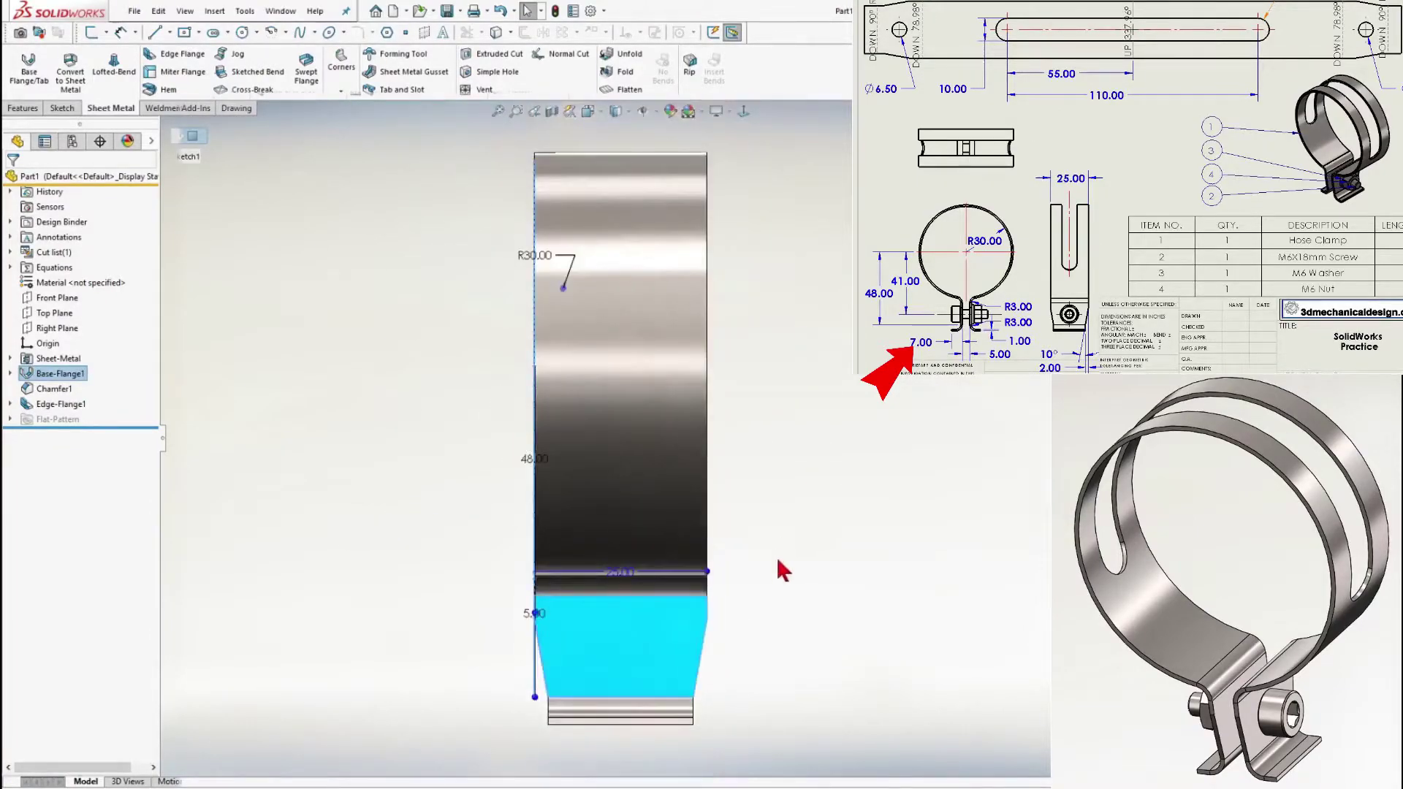
scroll(761, 694, down, 2)
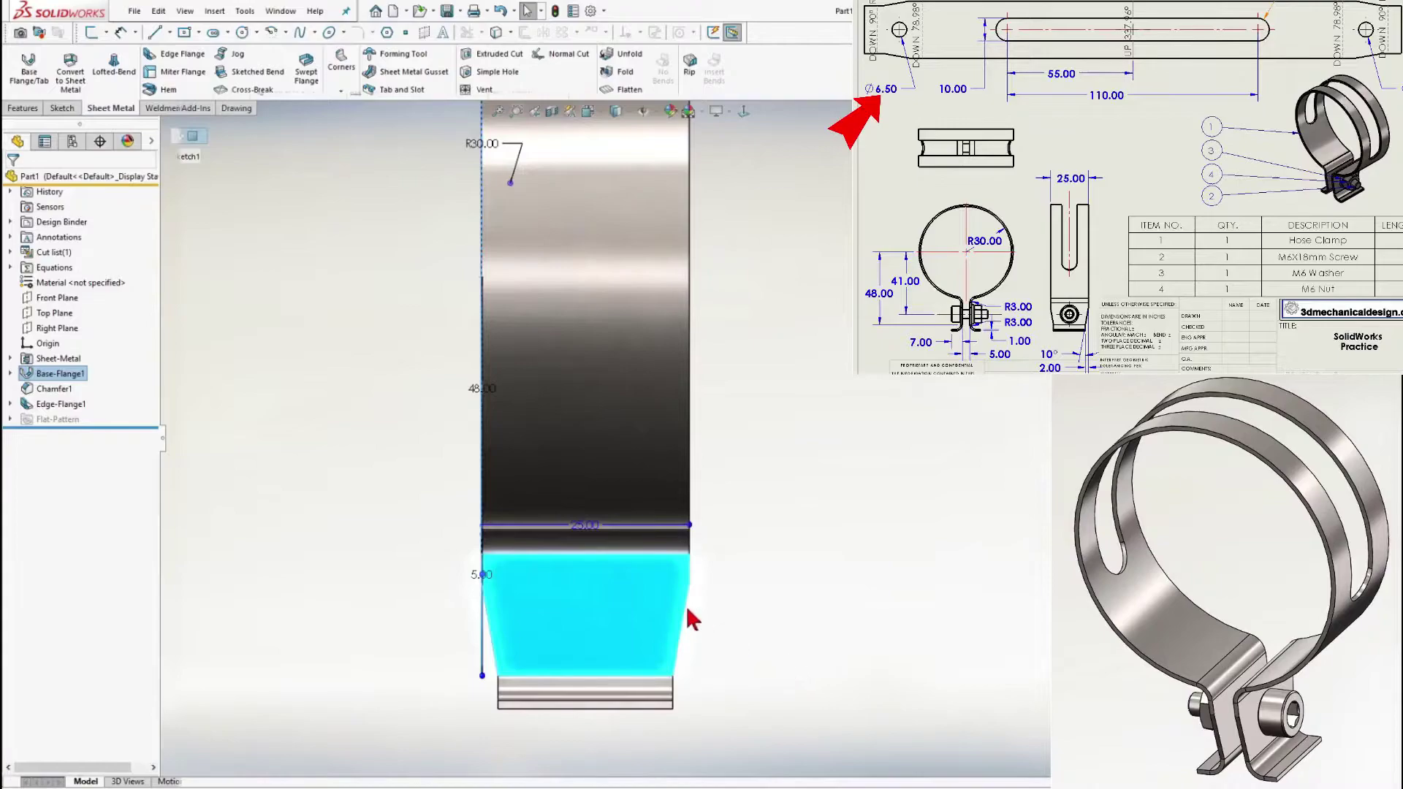
right_click(648, 590)
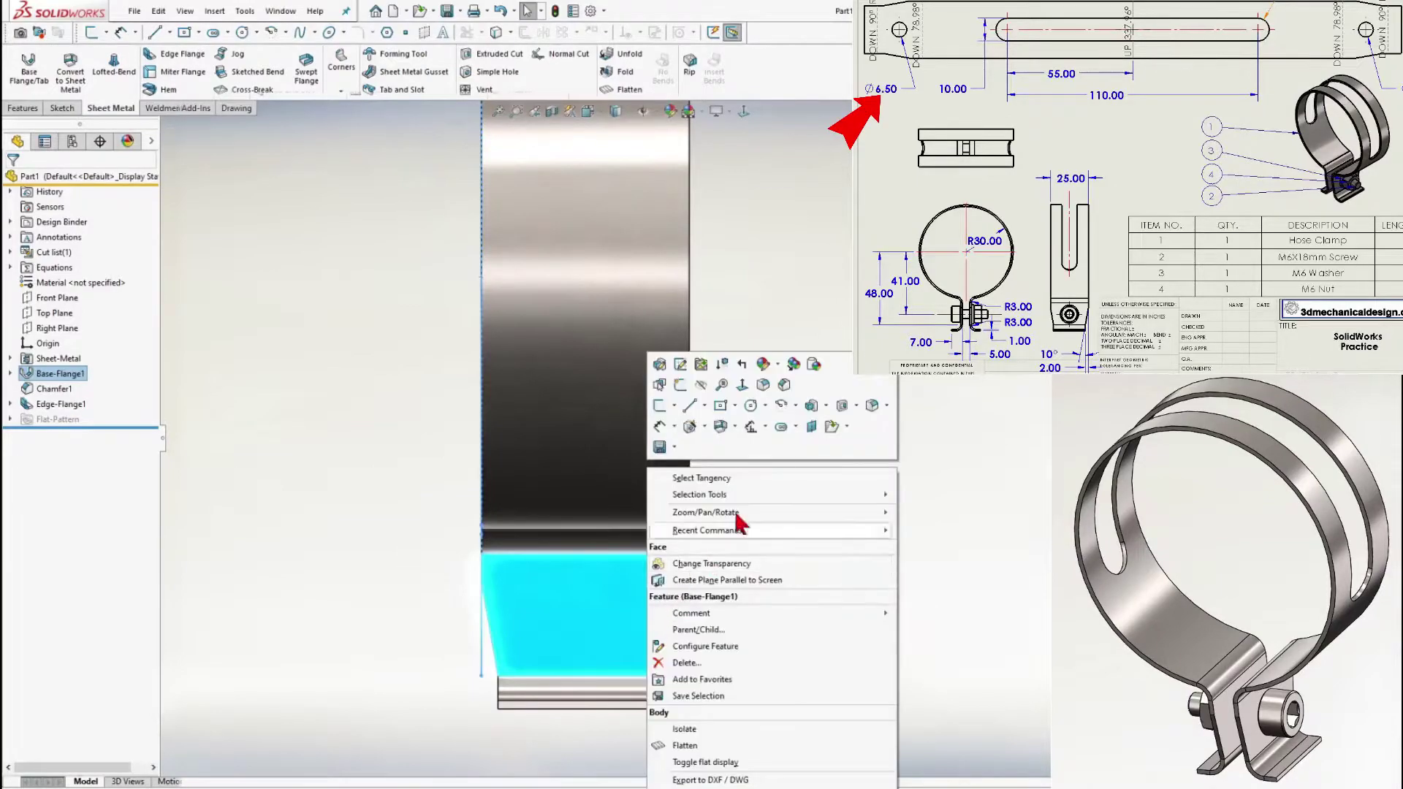
click(753, 406)
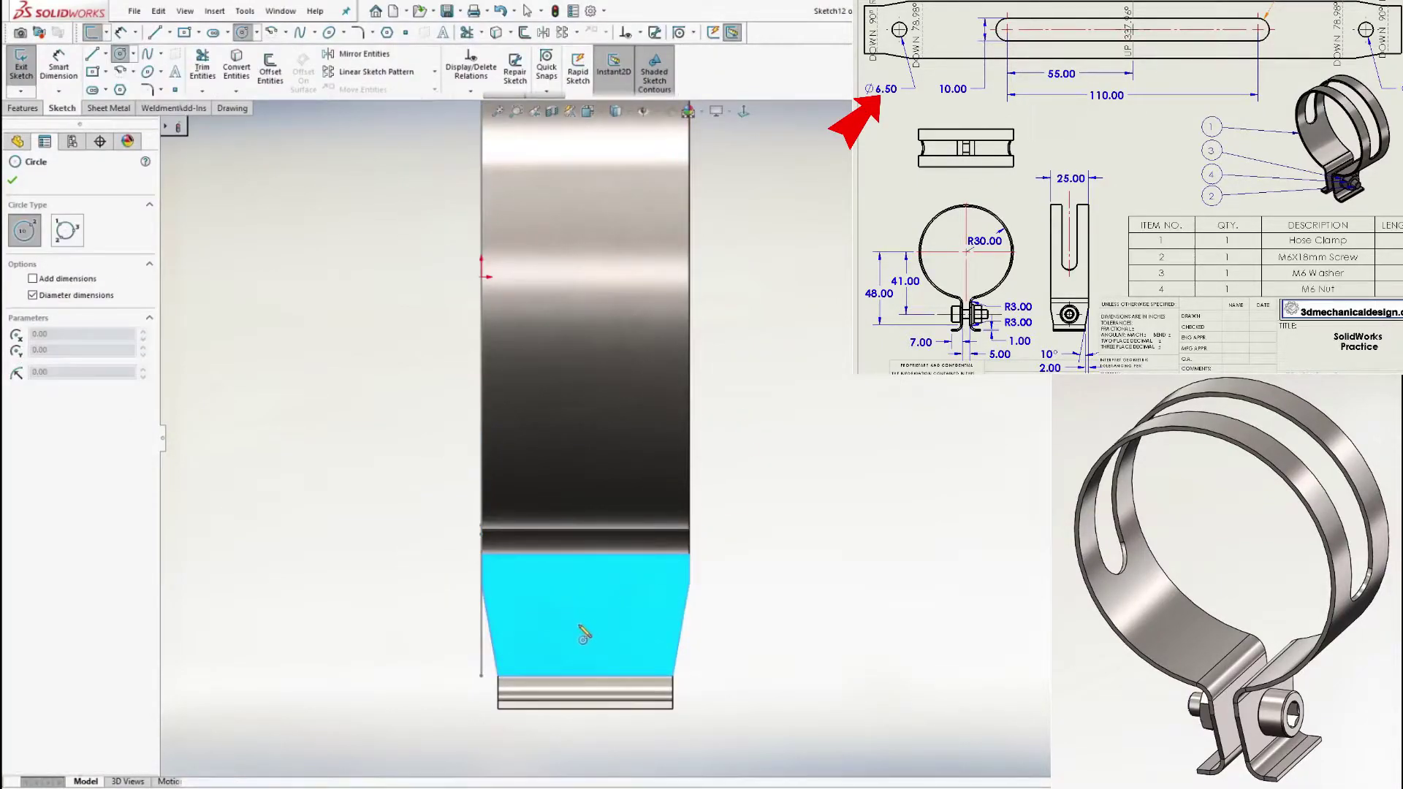
click(577, 624)
click(579, 591)
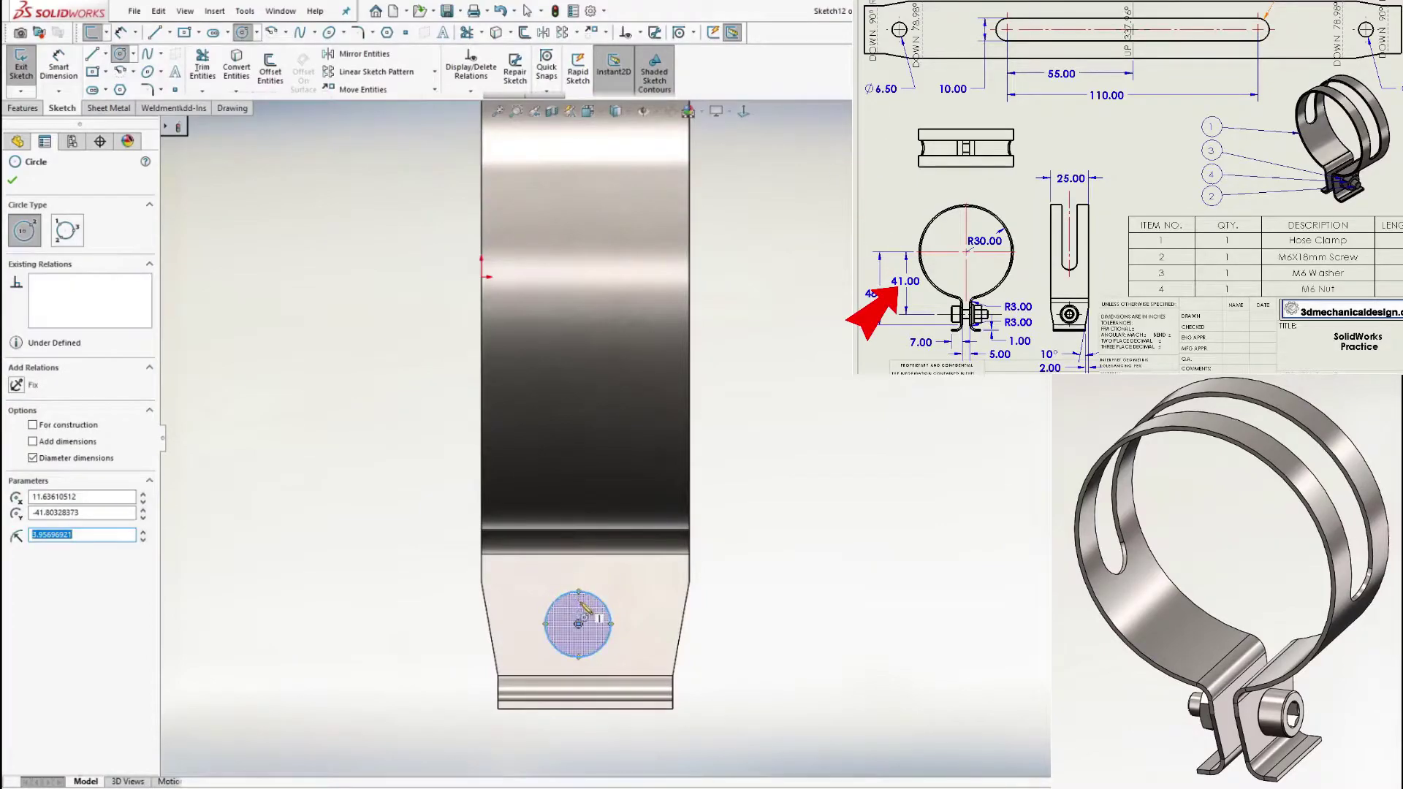
Draw a vertical centerline from the tab's bottom edge to the circle centre
right_click(646, 605)
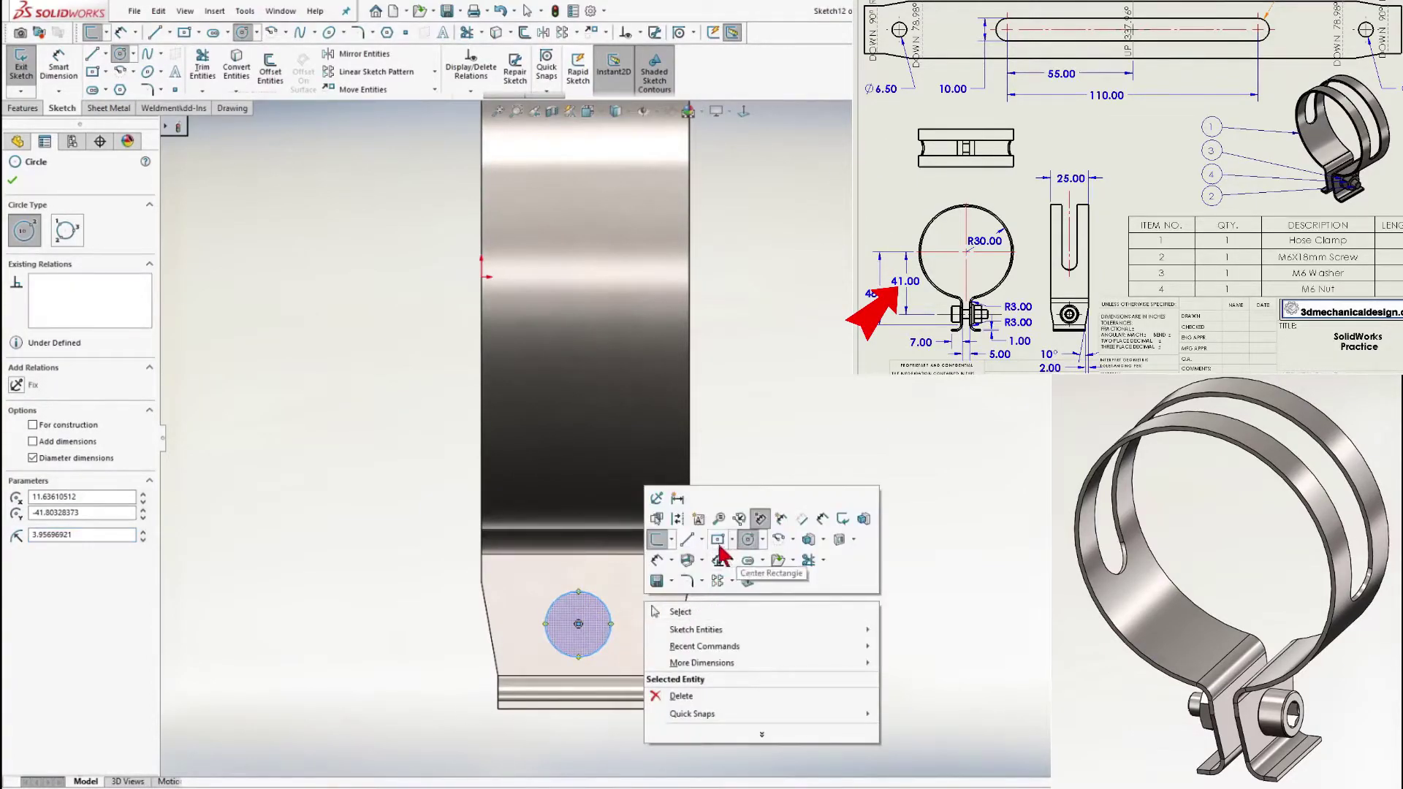
click(703, 541)
click(720, 576)
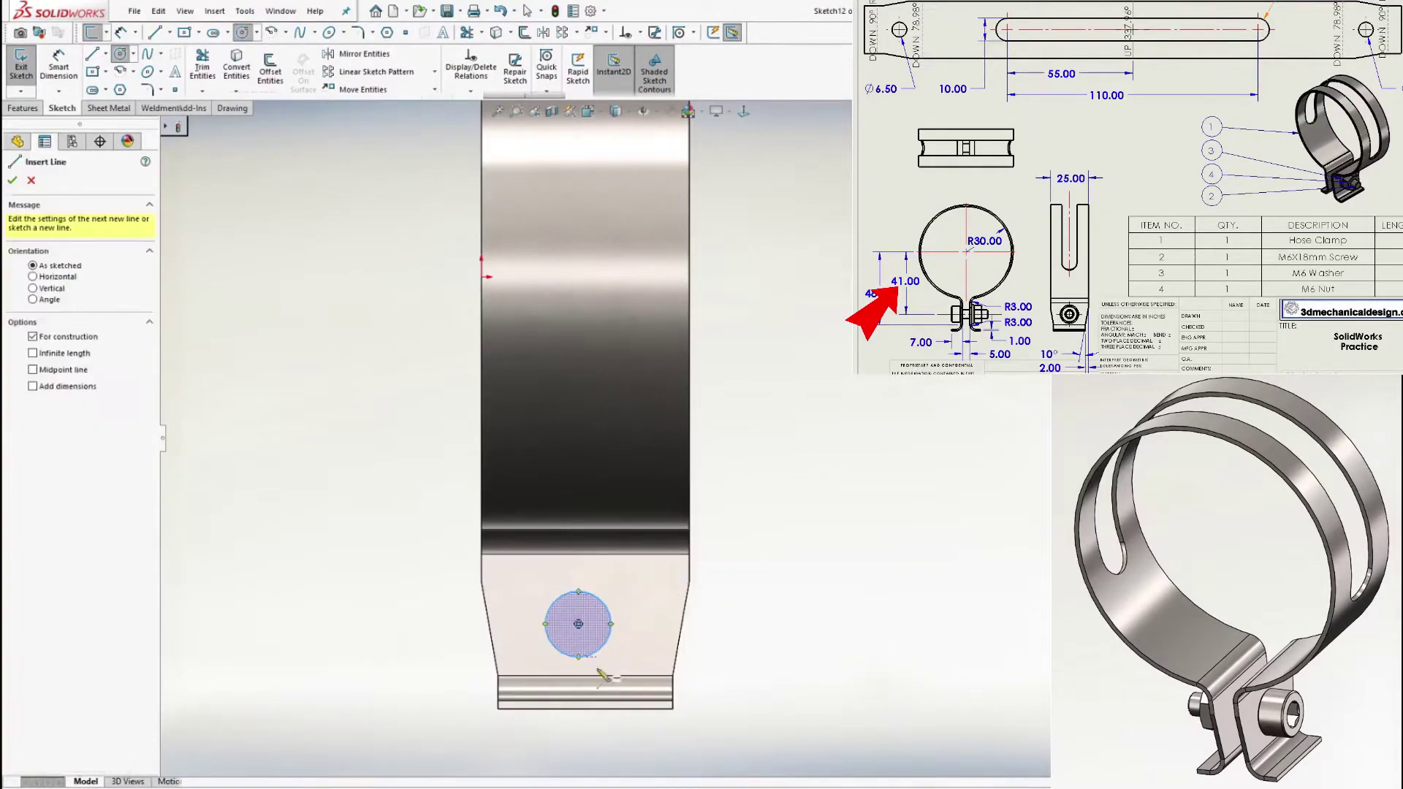
click(585, 707)
click(578, 623)
key(Escape)
key(Escape)
click(583, 665)
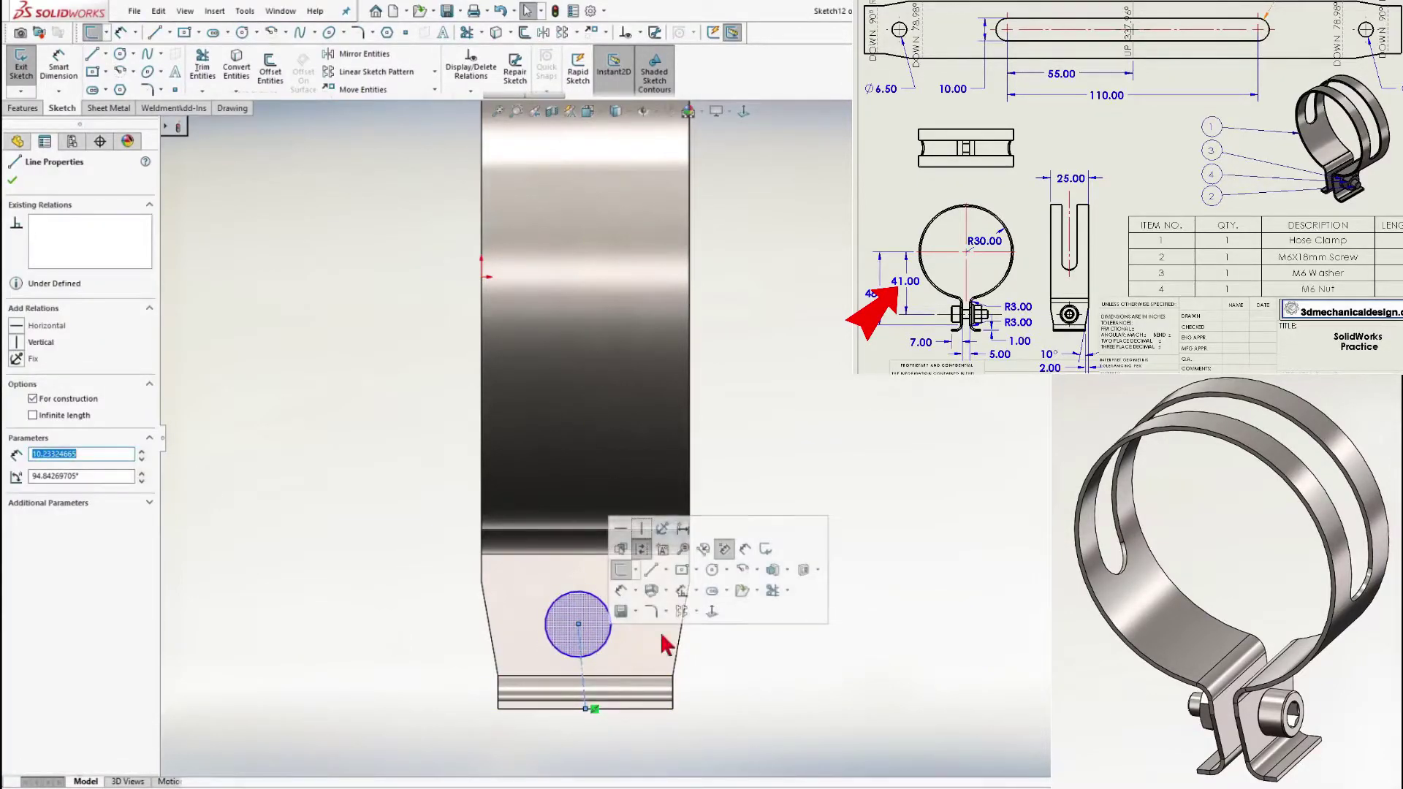
click(649, 541)
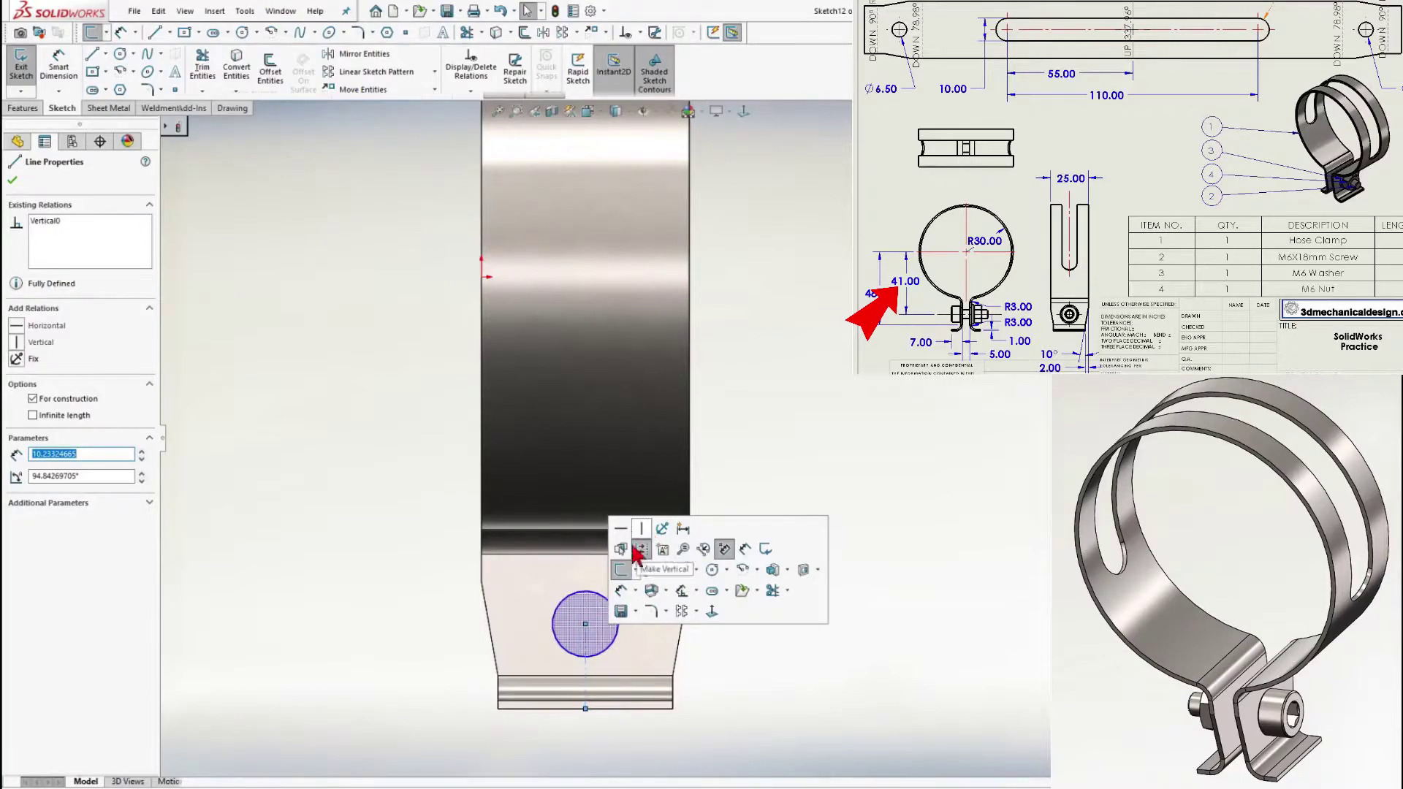
Dimension the hole circle's diameter to 6.5 mm
click(636, 652)
right_click(635, 652)
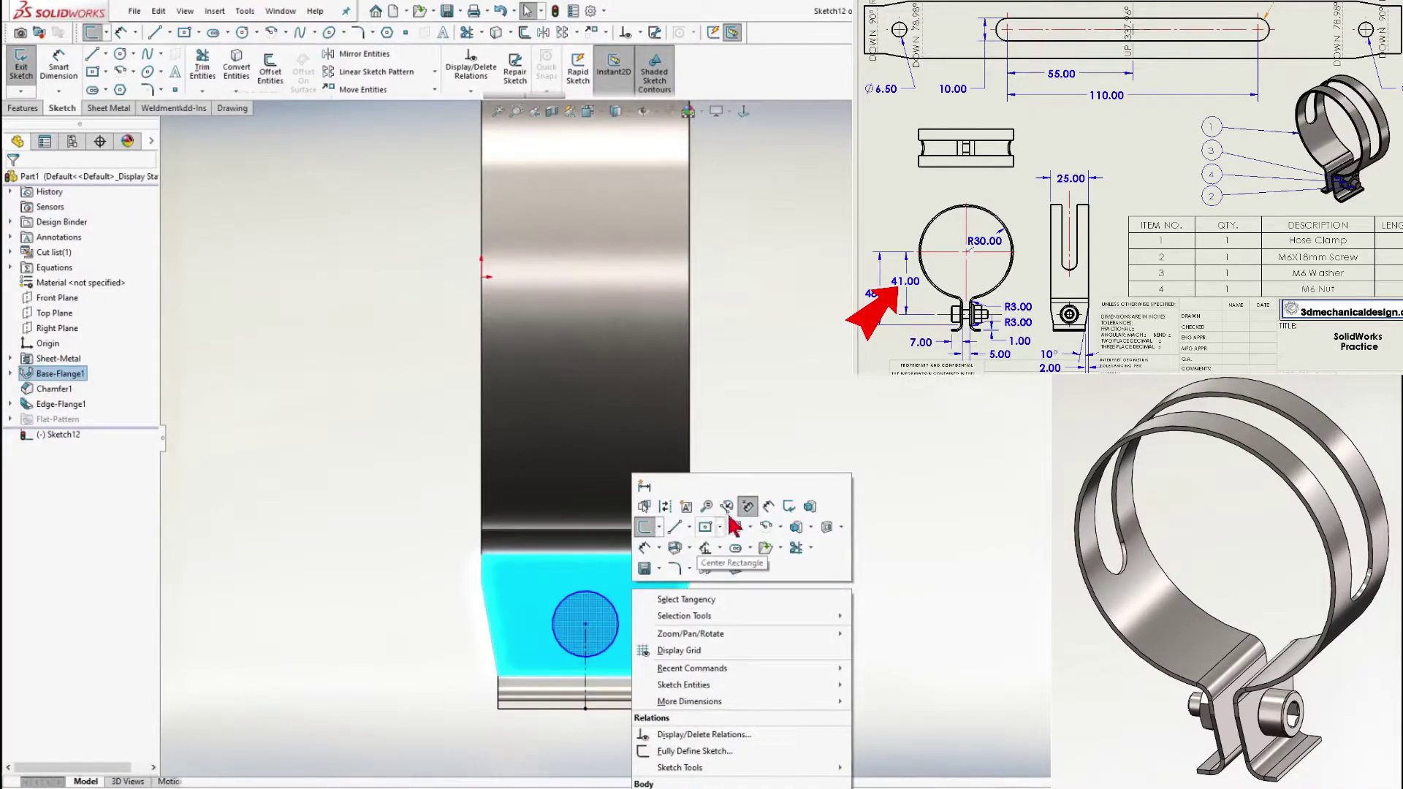
click(768, 506)
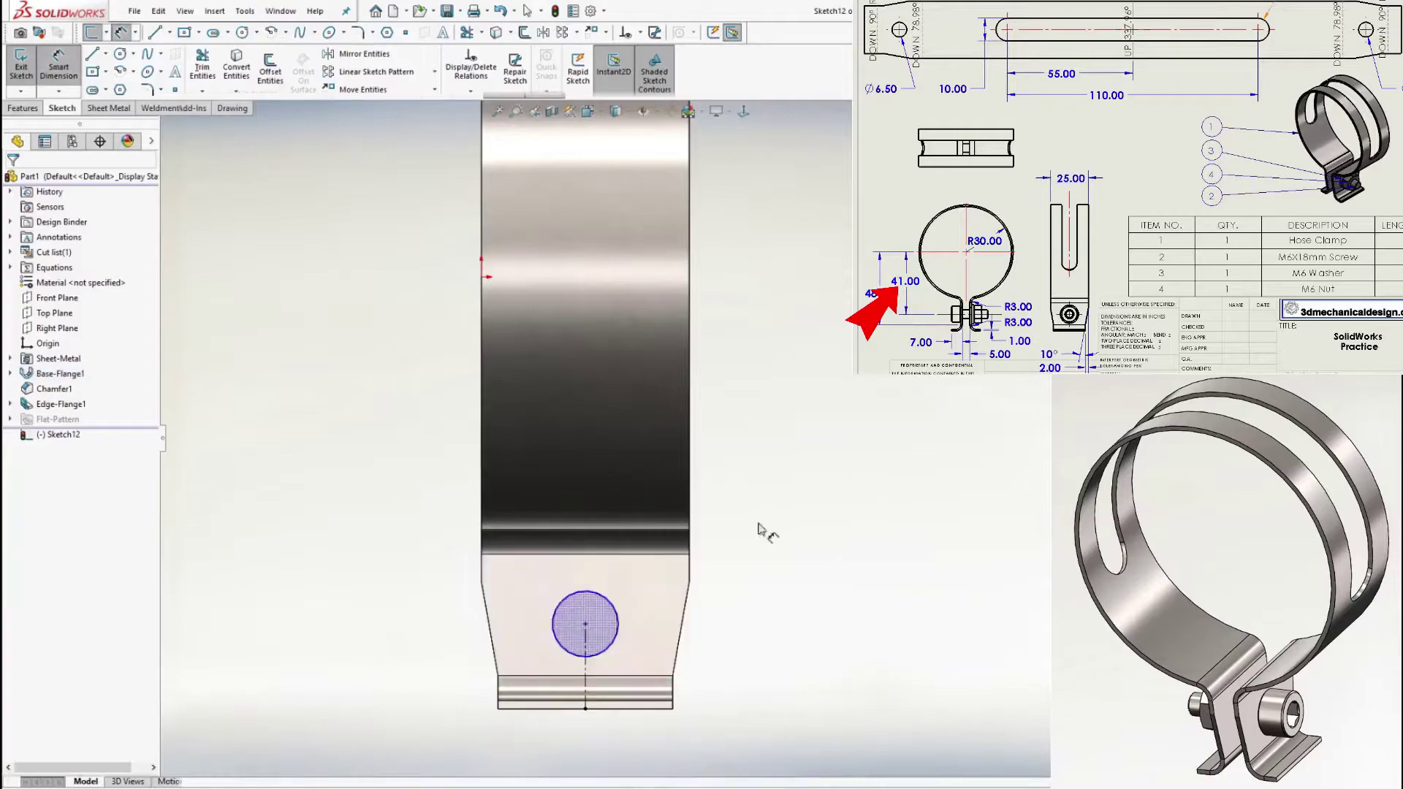
click(620, 626)
click(723, 585)
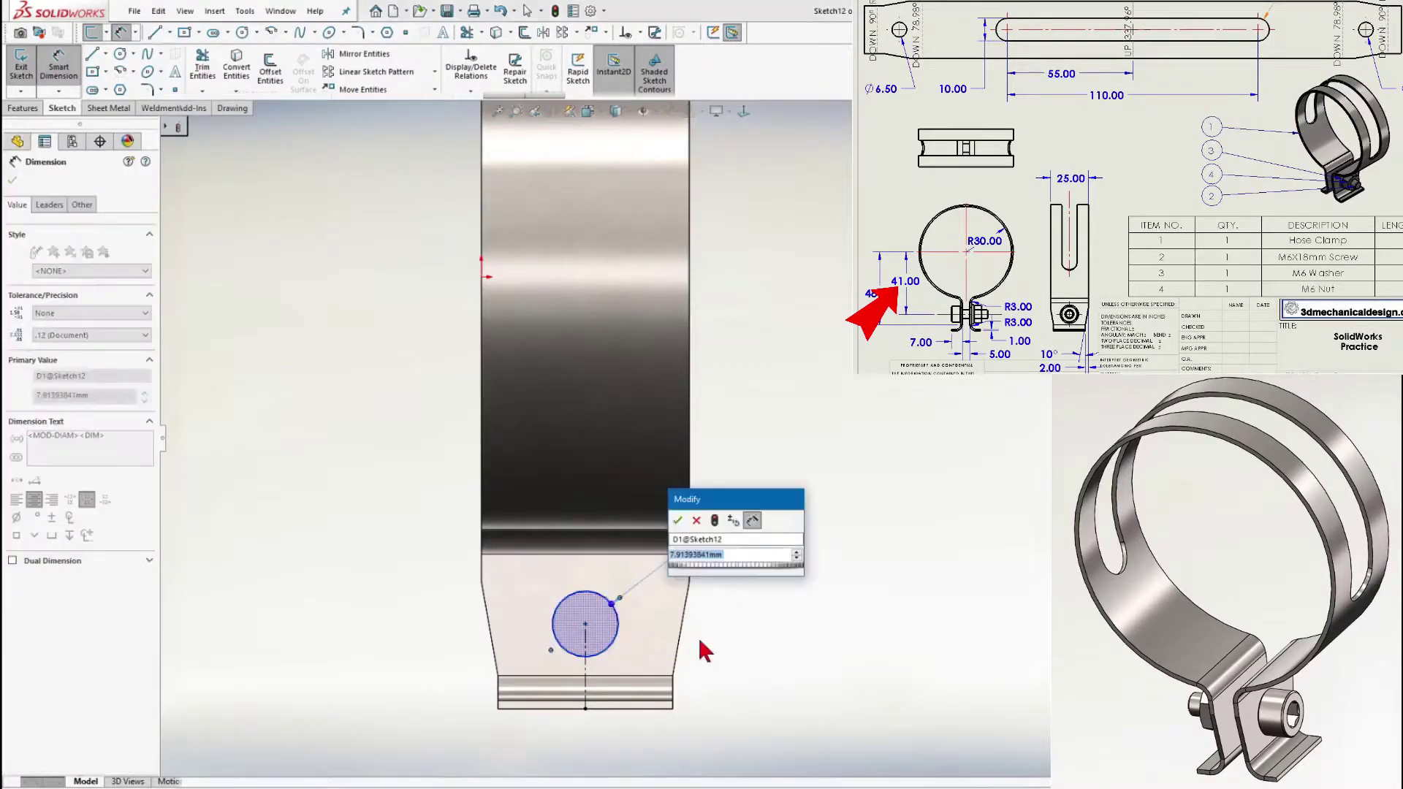
text(6.5)
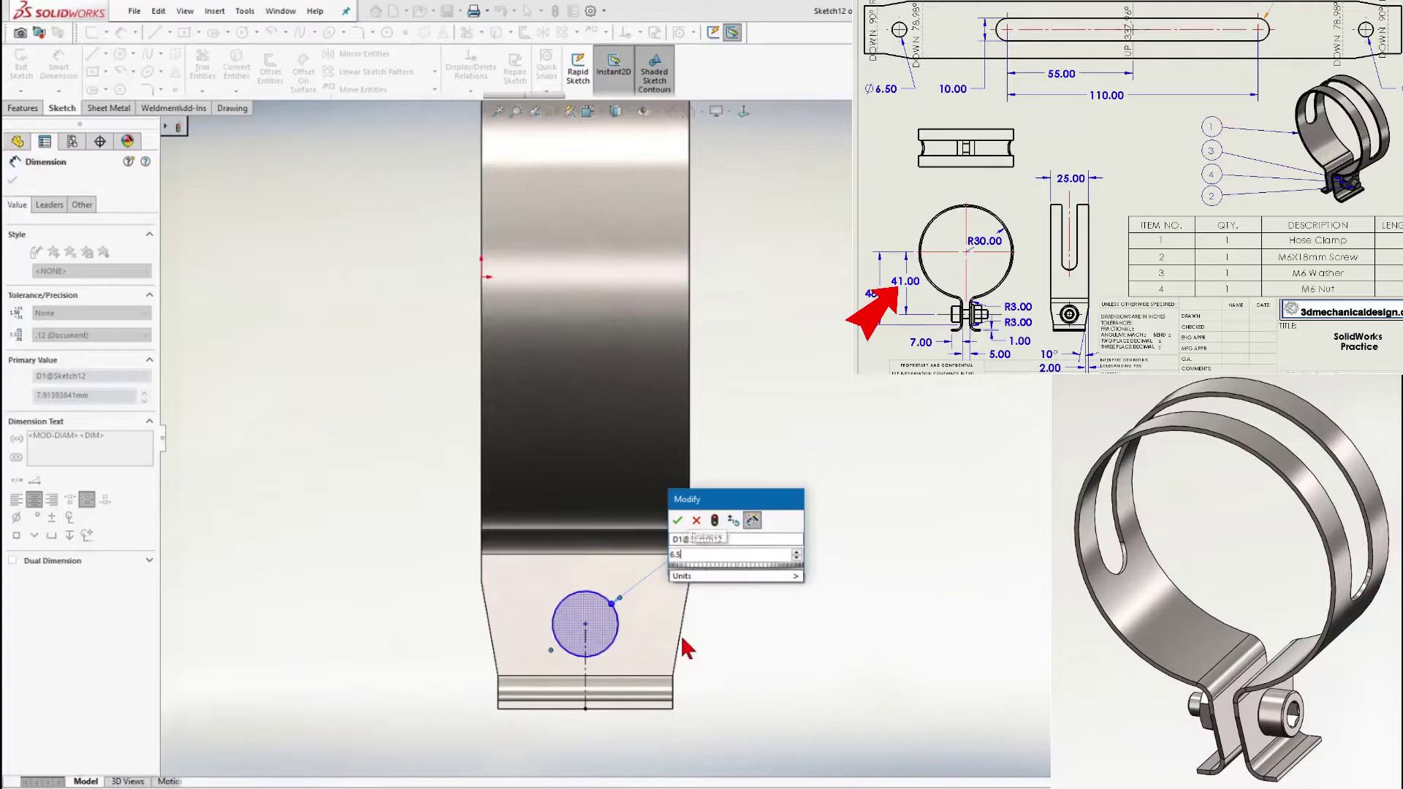
click(677, 520)
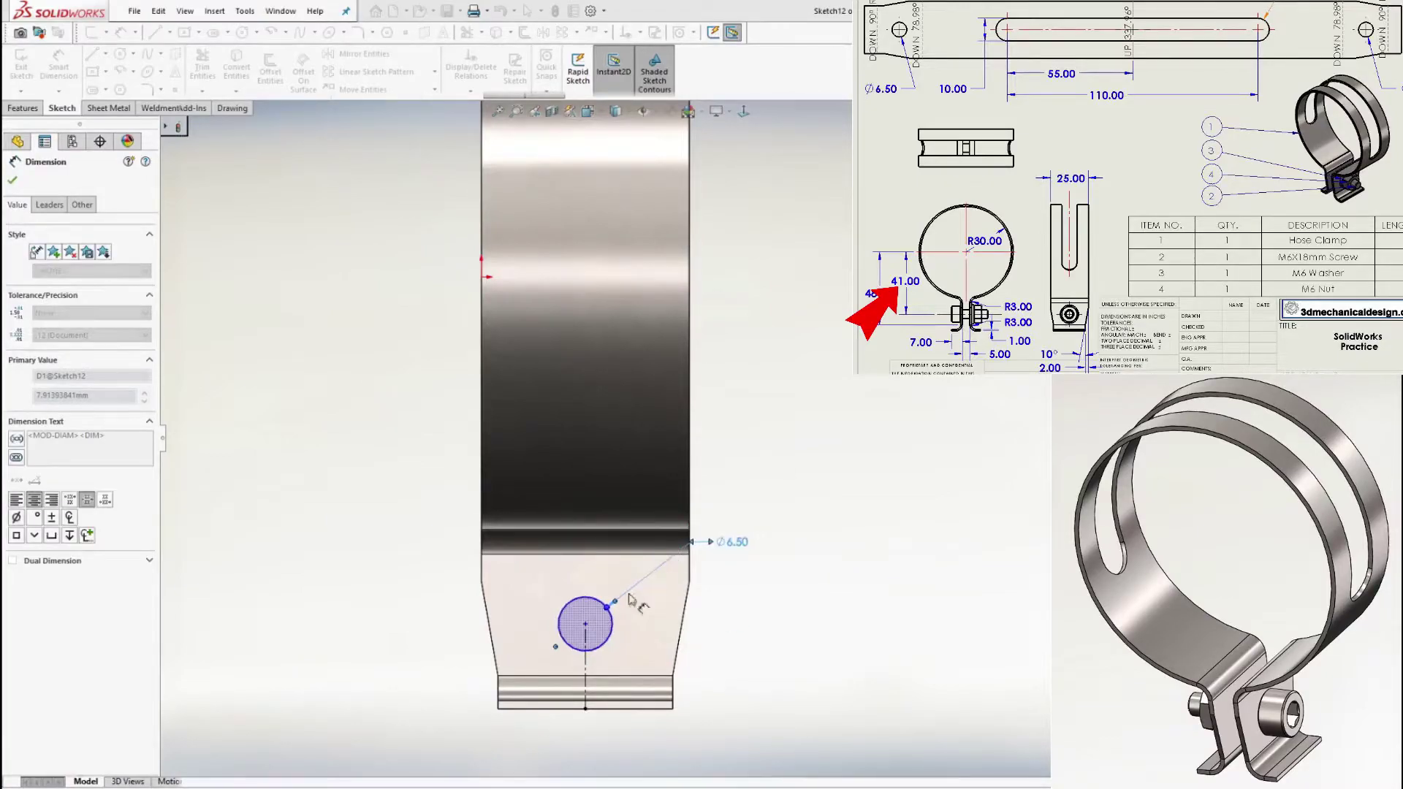
Dimension the circle centre 41 mm below the origin
click(585, 625)
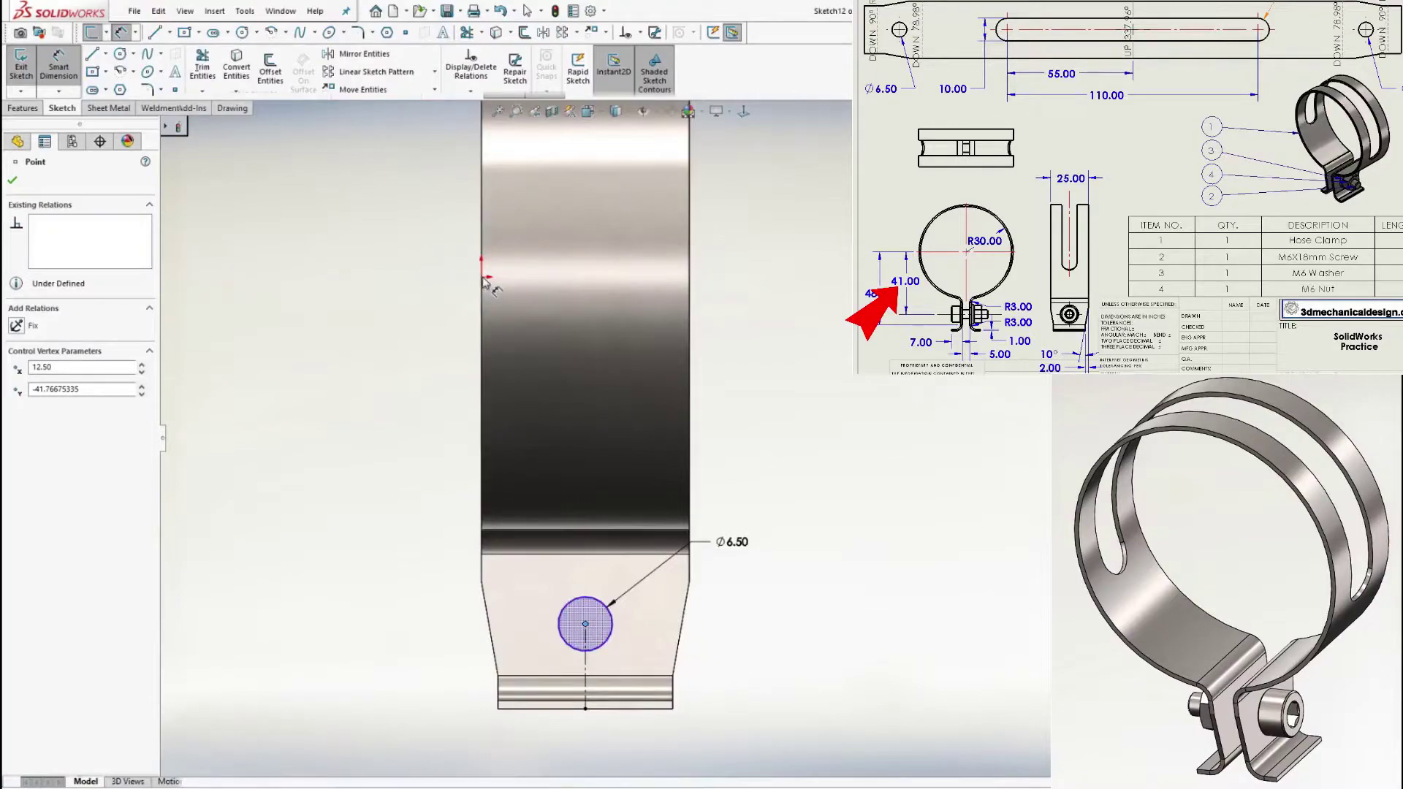
click(482, 278)
click(585, 624)
click(403, 350)
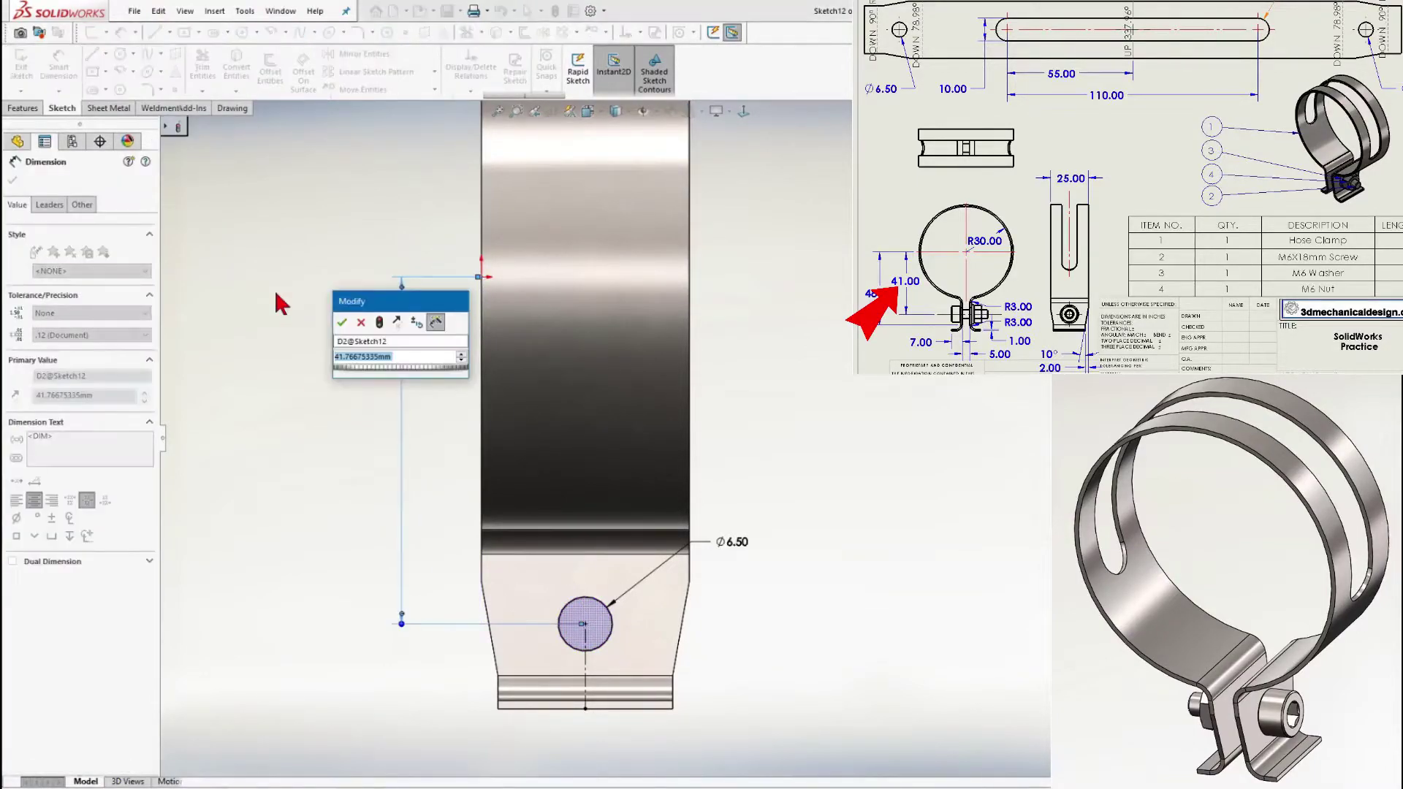
text(41)
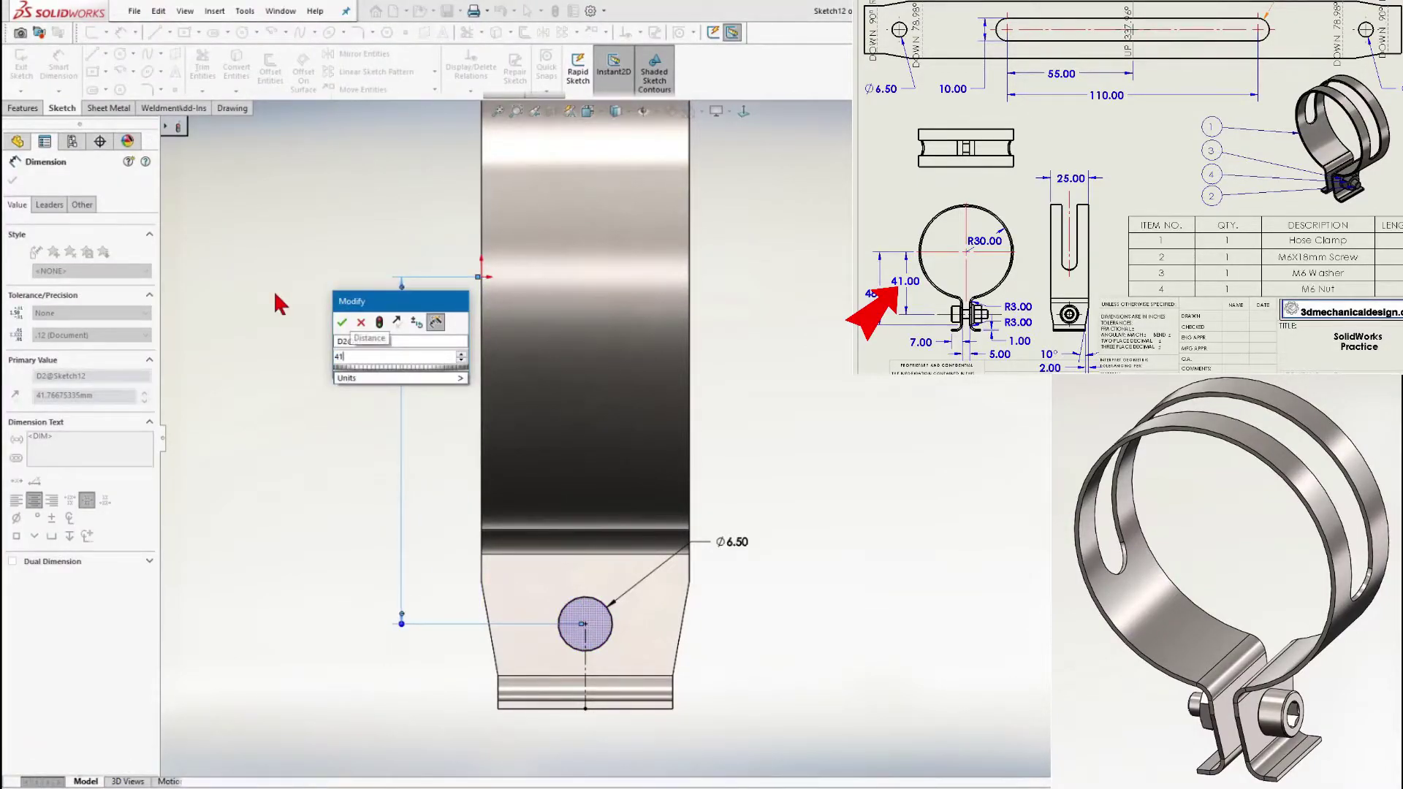
click(342, 323)
right_click(576, 593)
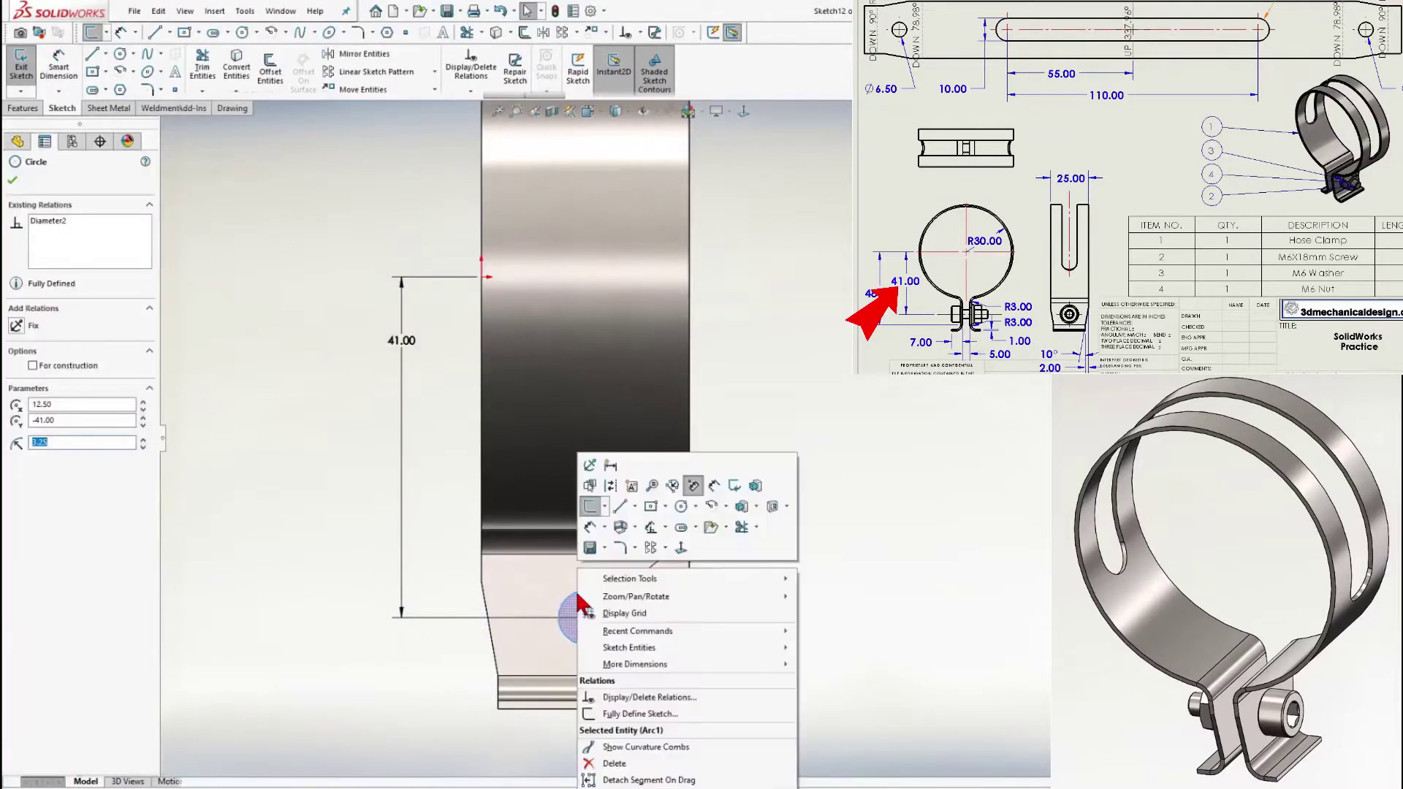
Extrude-cut the hole sketch with Through All depth, then orbit to inspect the hole
click(781, 504)
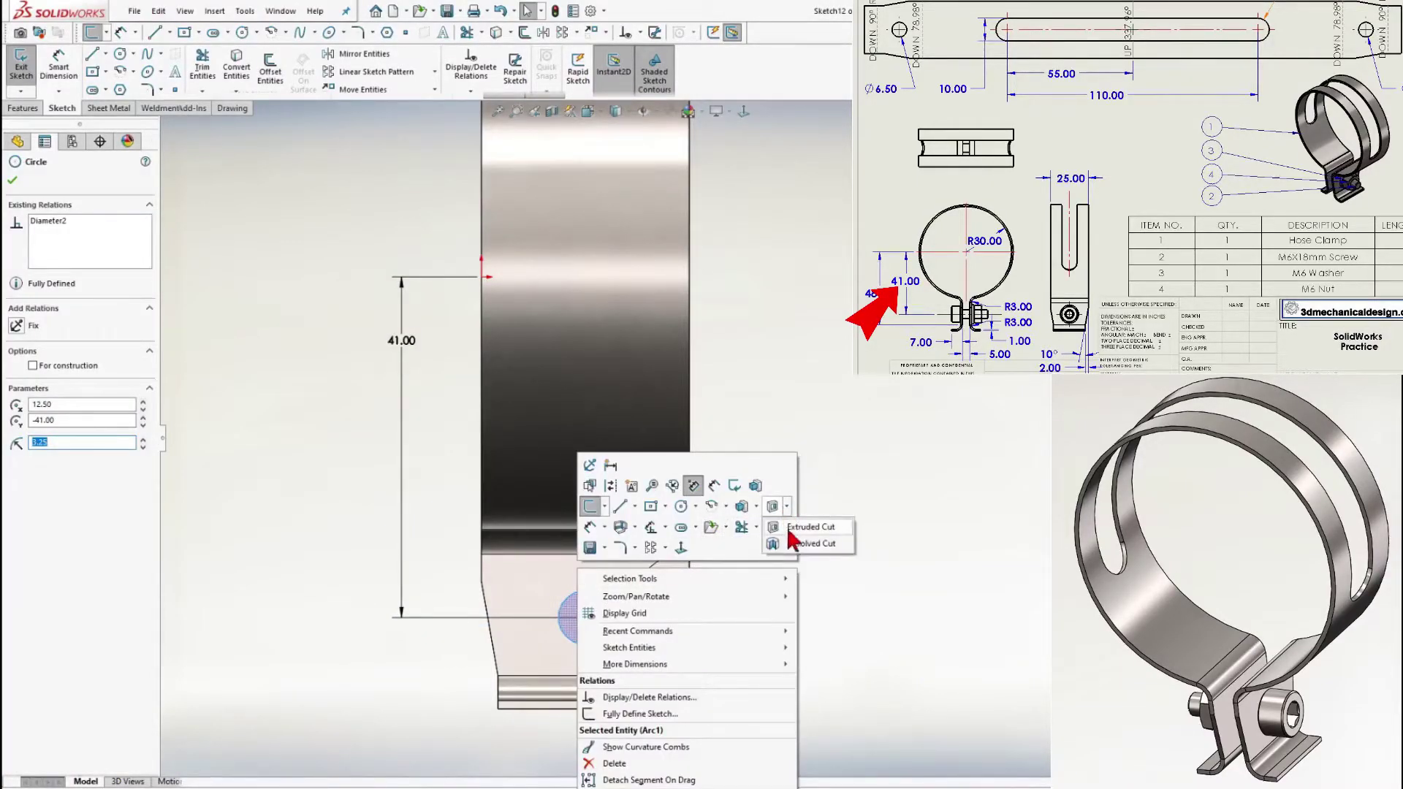
click(798, 528)
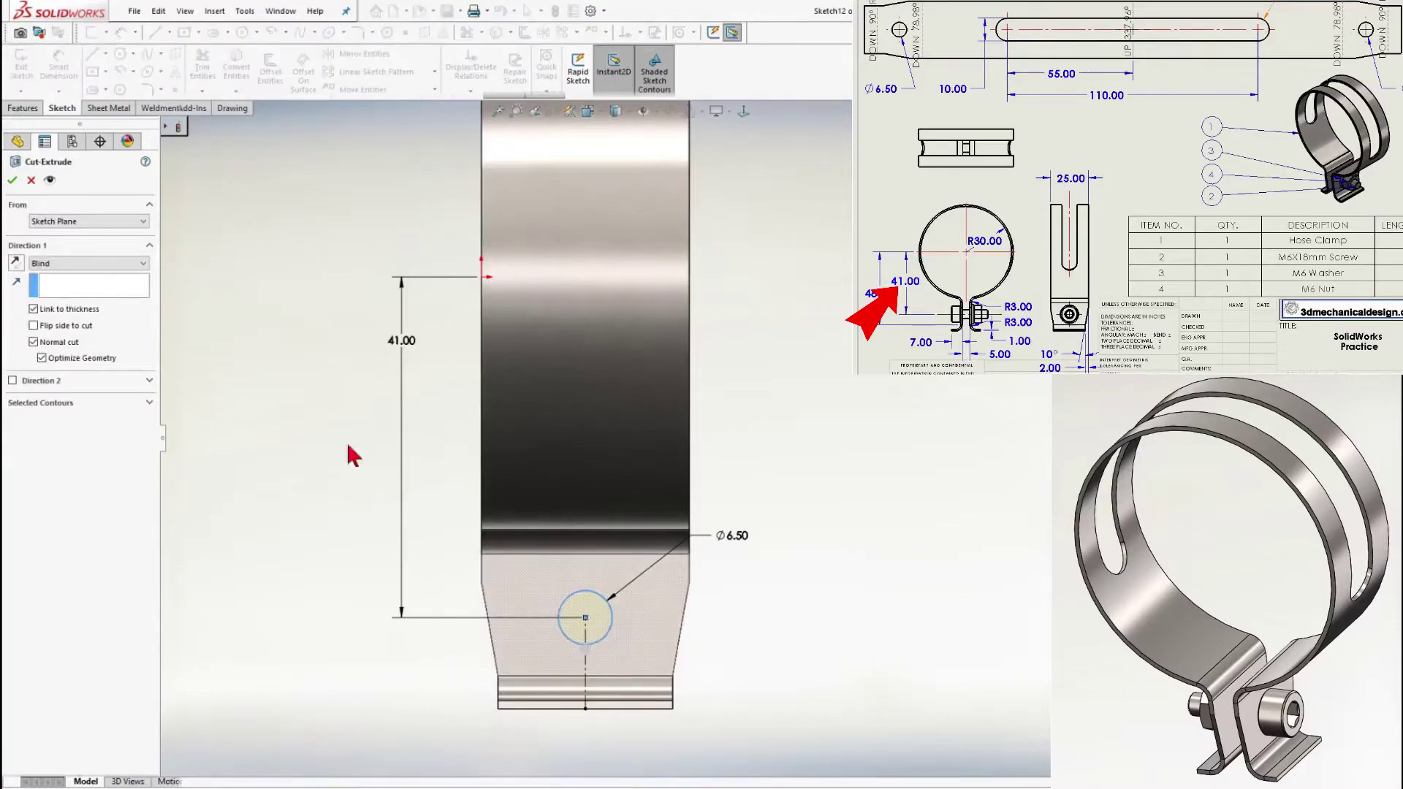
click(143, 264)
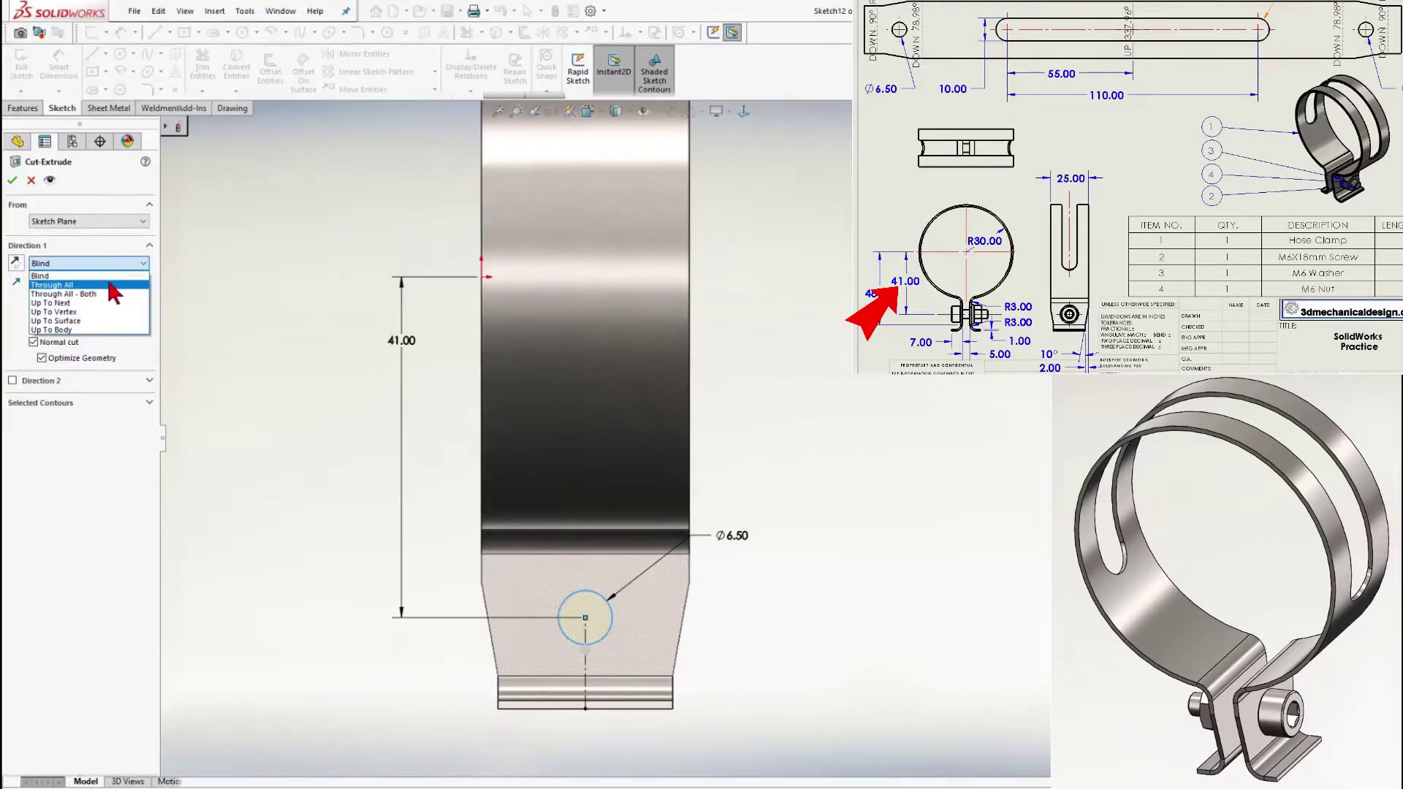
click(121, 286)
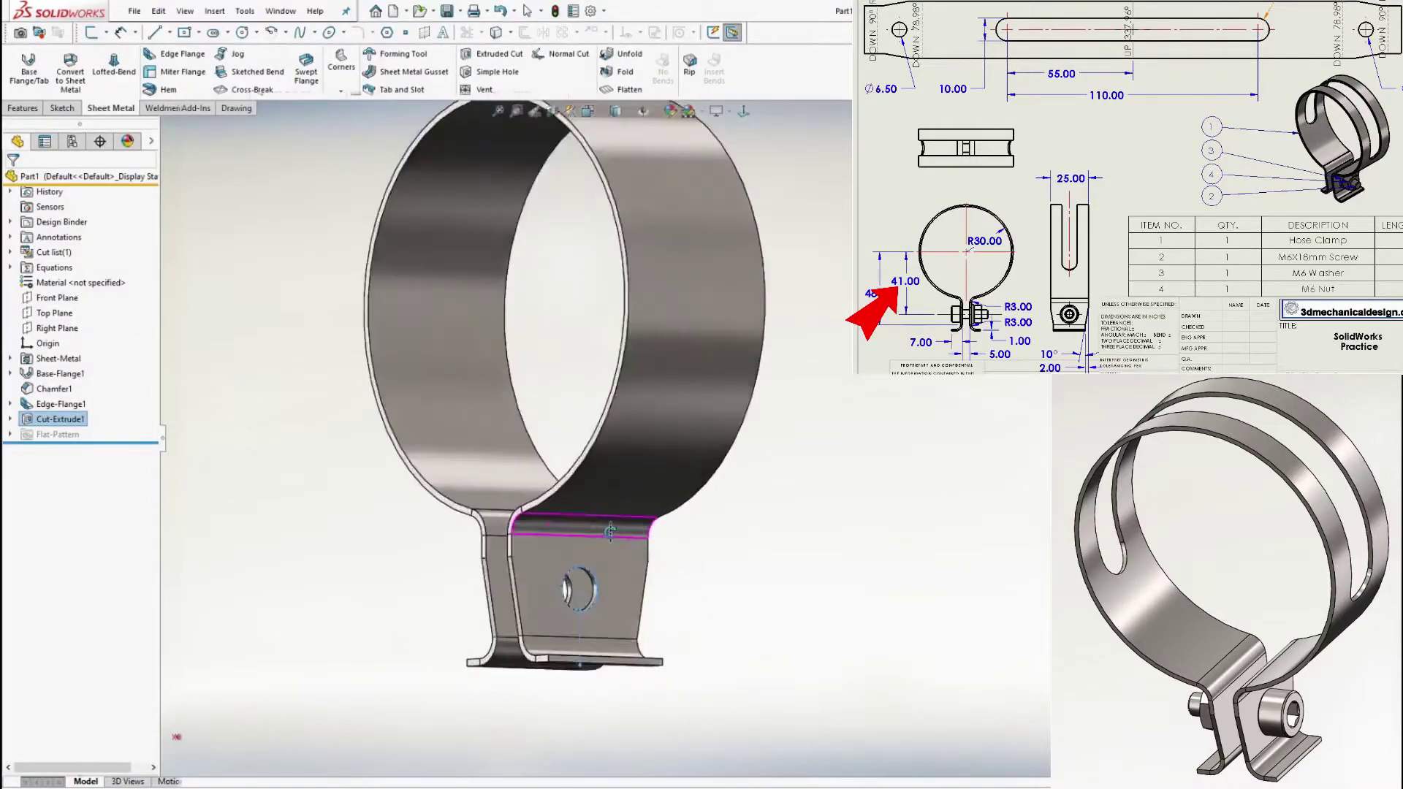
middle_drag(727, 543, 592, 533)
scroll(726, 423, up, 2)
middle_drag(725, 423, 663, 409)
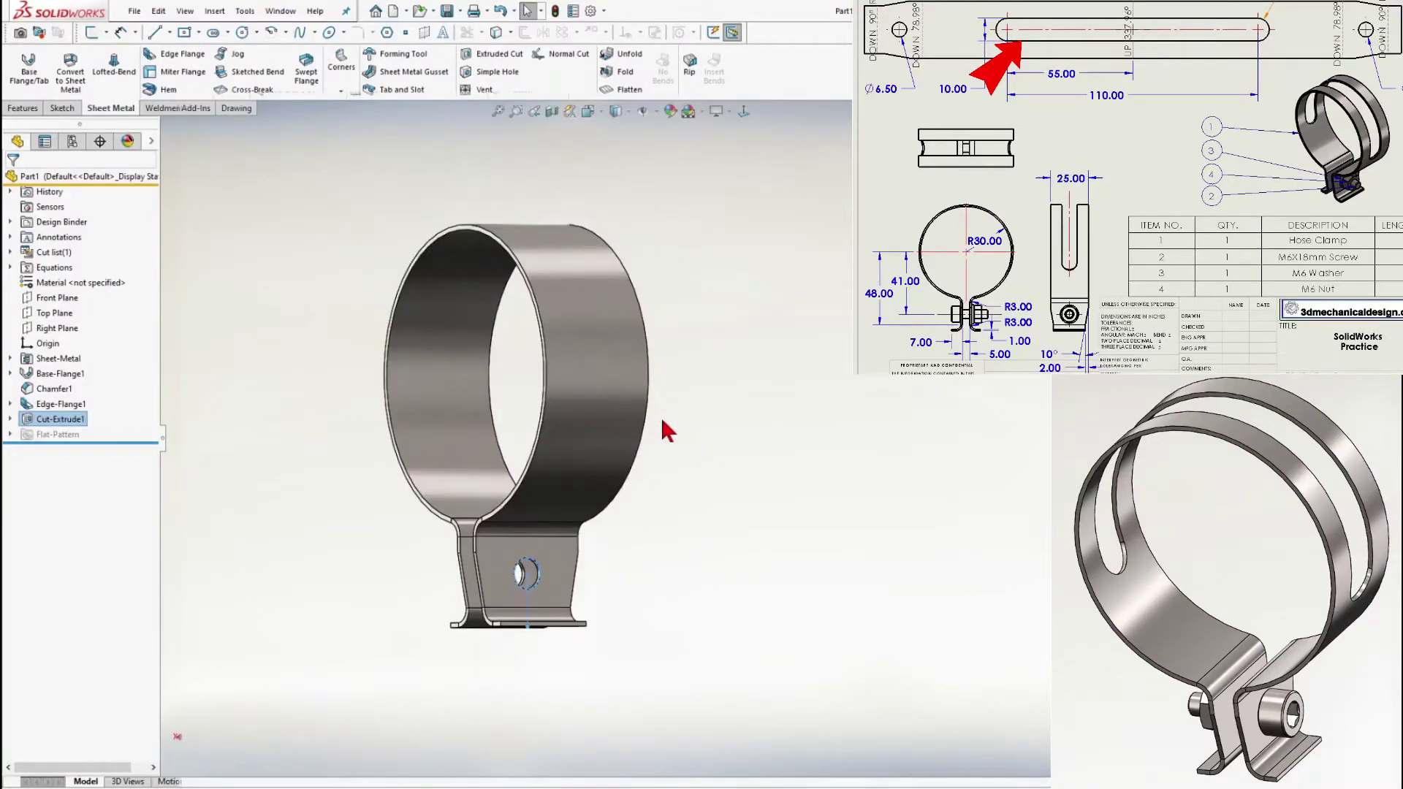
Start an Unfold feature with the flat tab face as the fixed face
click(622, 58)
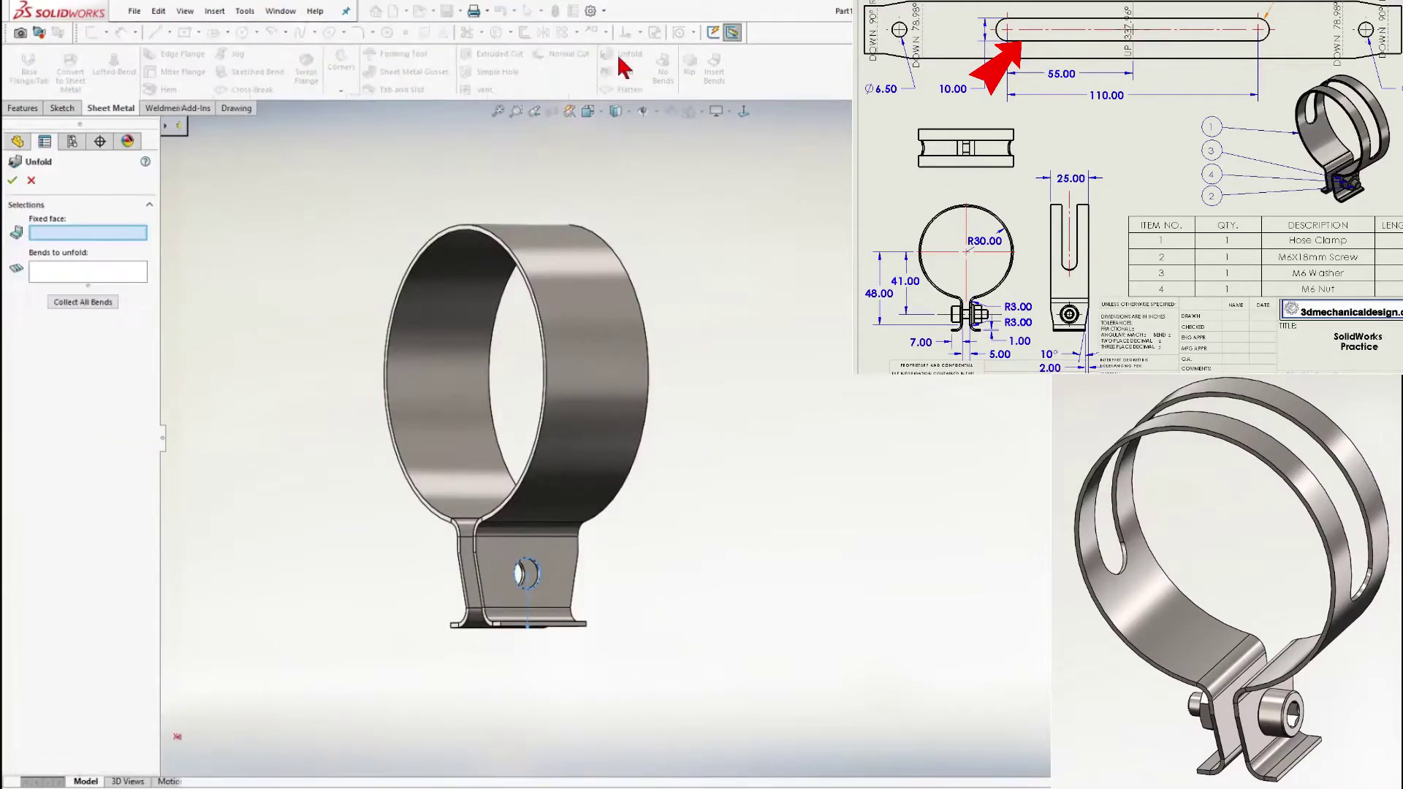
click(500, 583)
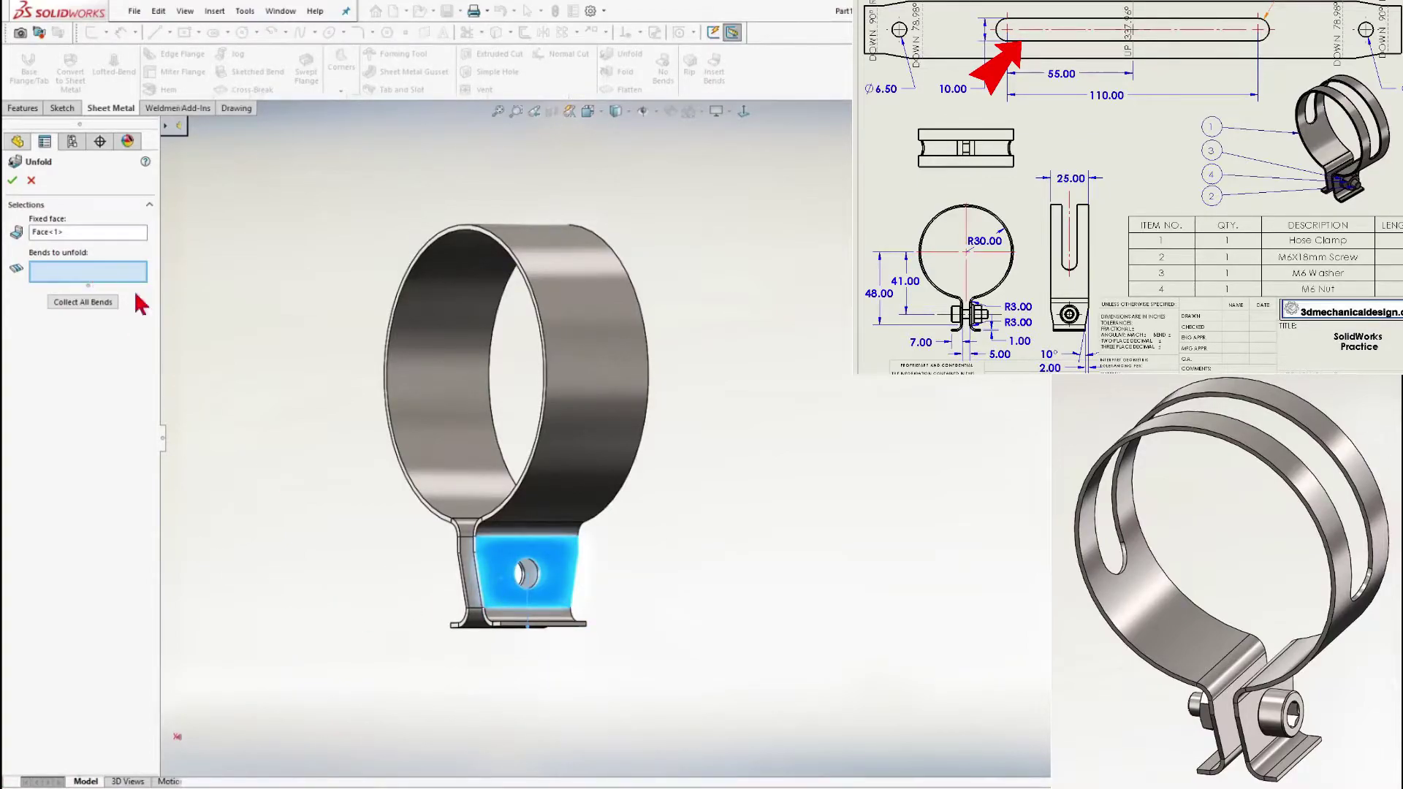
scroll(492, 585, down, 2)
scroll(627, 553, up, 5)
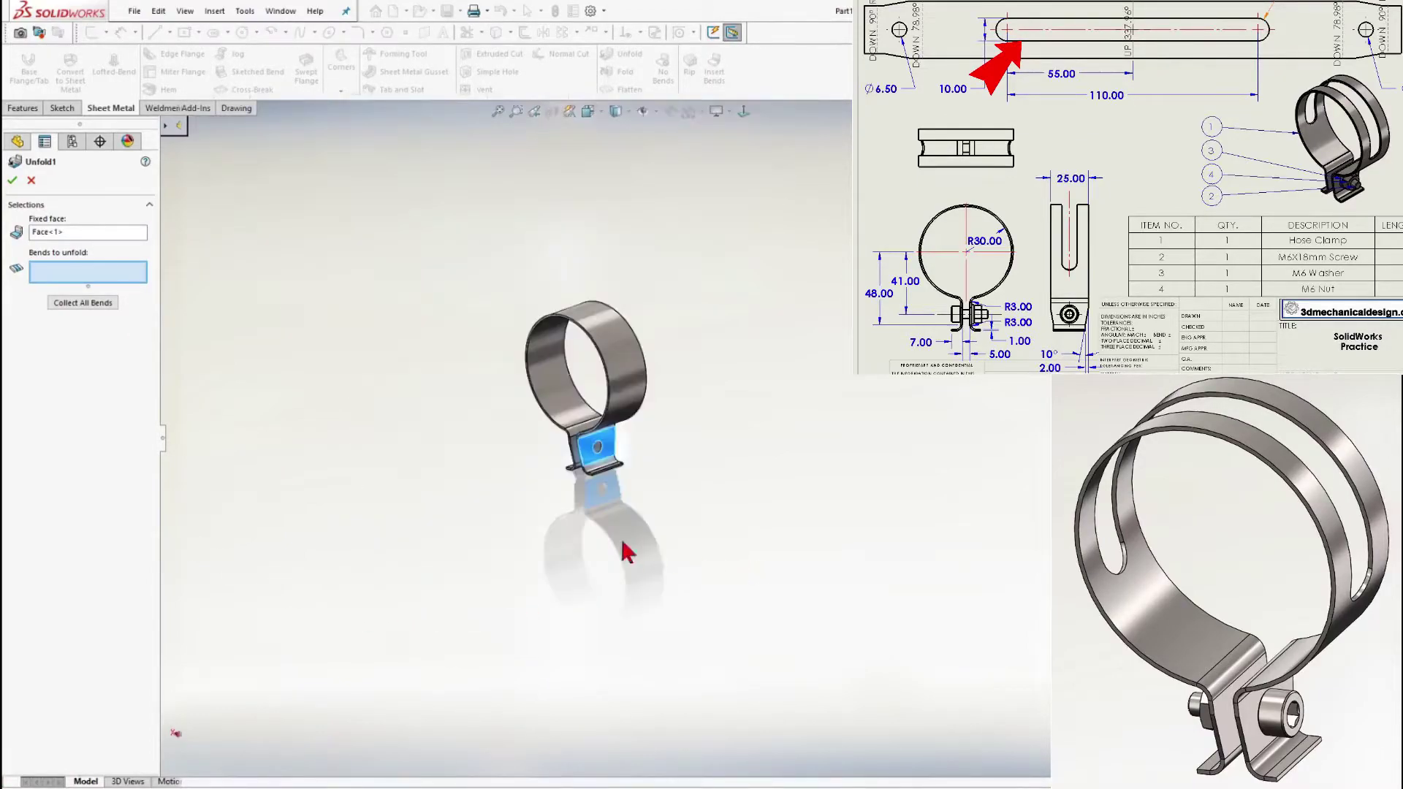
Add all five bends (BaseBend1–3, EdgeBend1–2) to the unfold and confirm it
click(597, 330)
scroll(642, 397, down, 6)
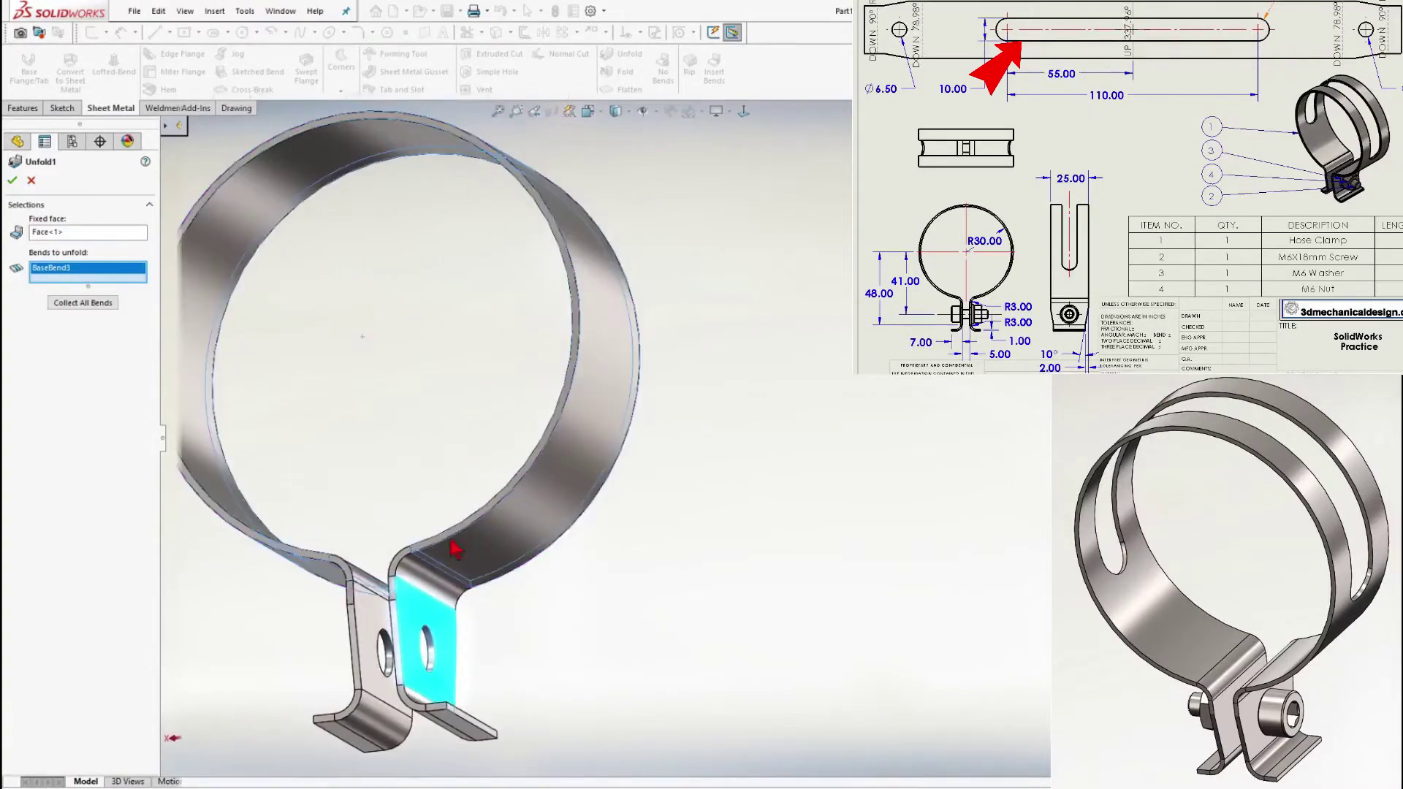
click(423, 585)
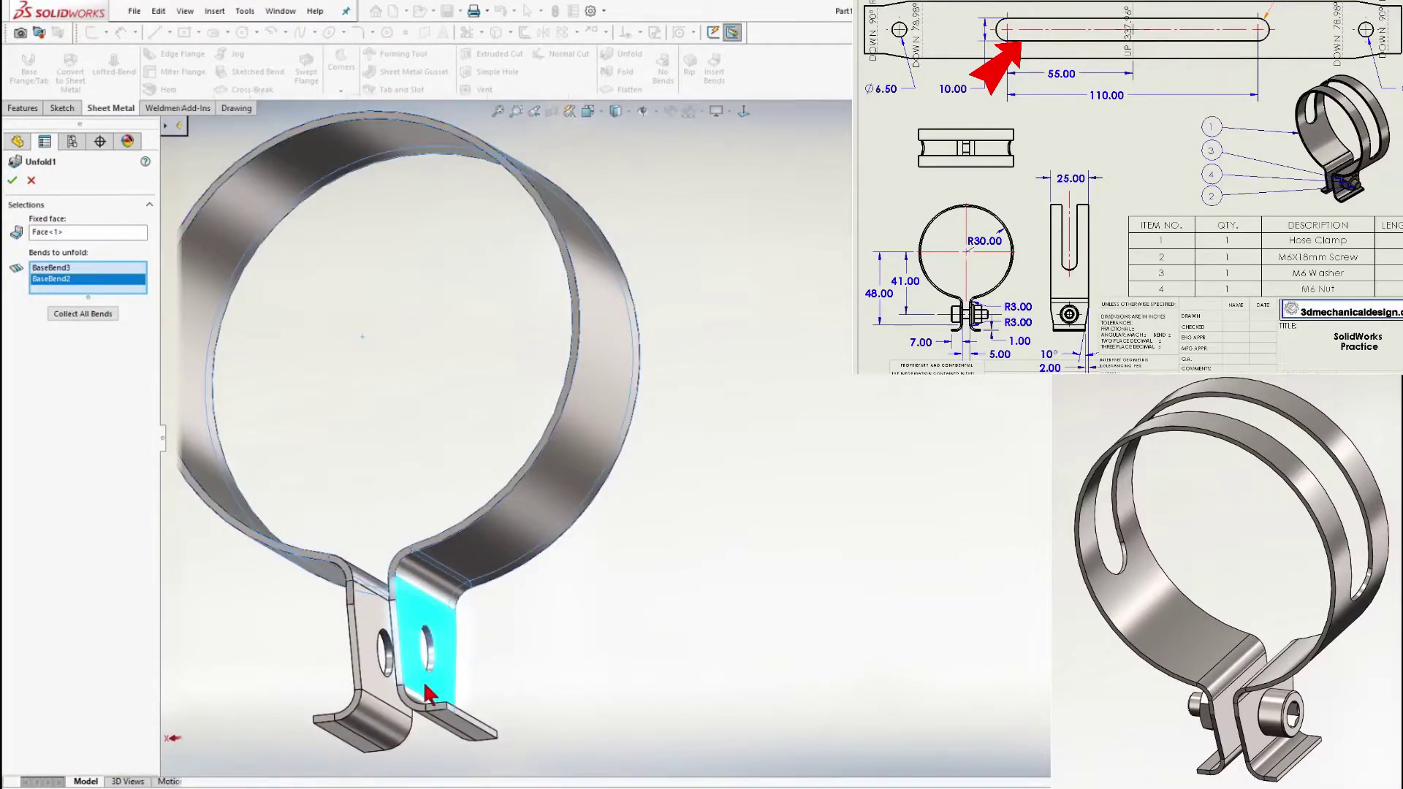
click(429, 708)
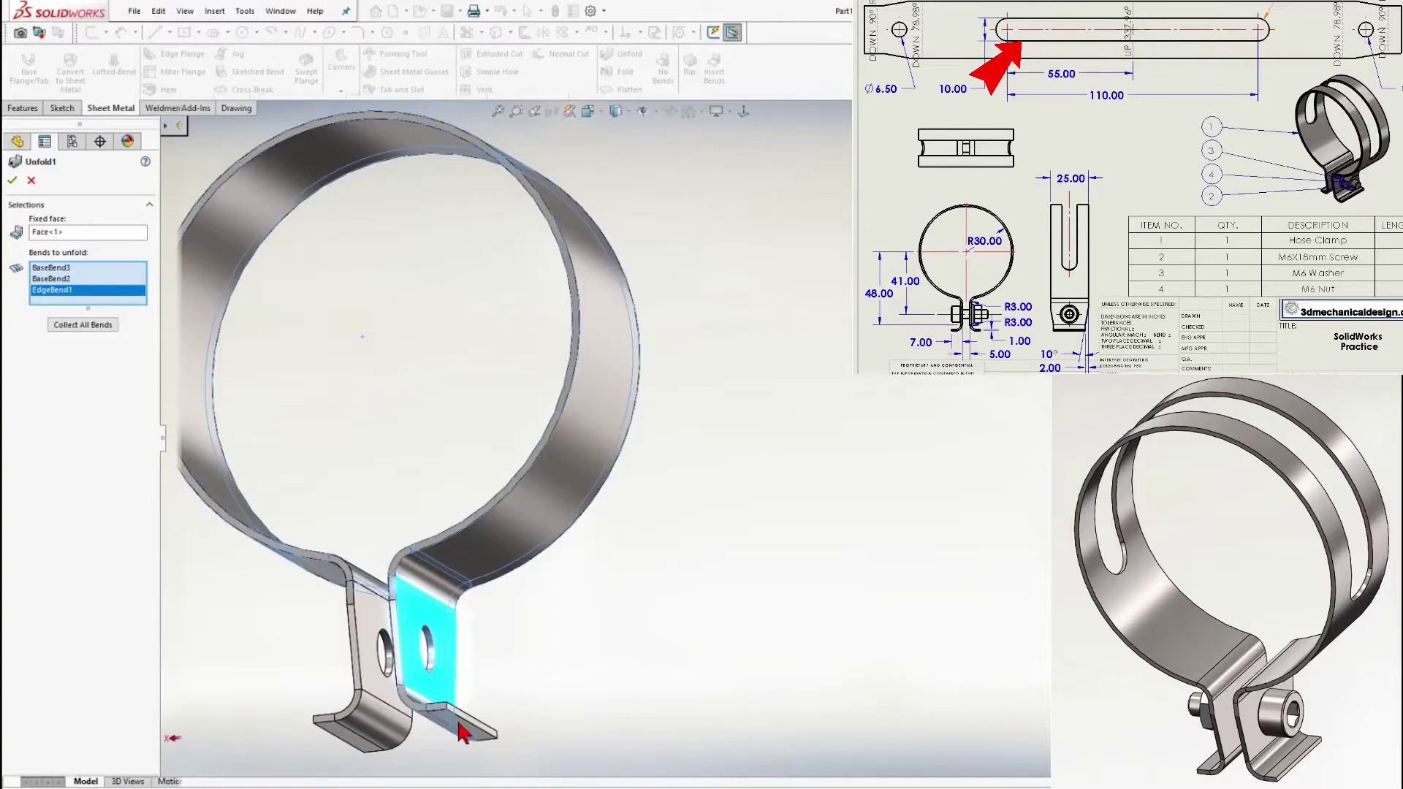
middle_drag(369, 600, 553, 558)
click(509, 568)
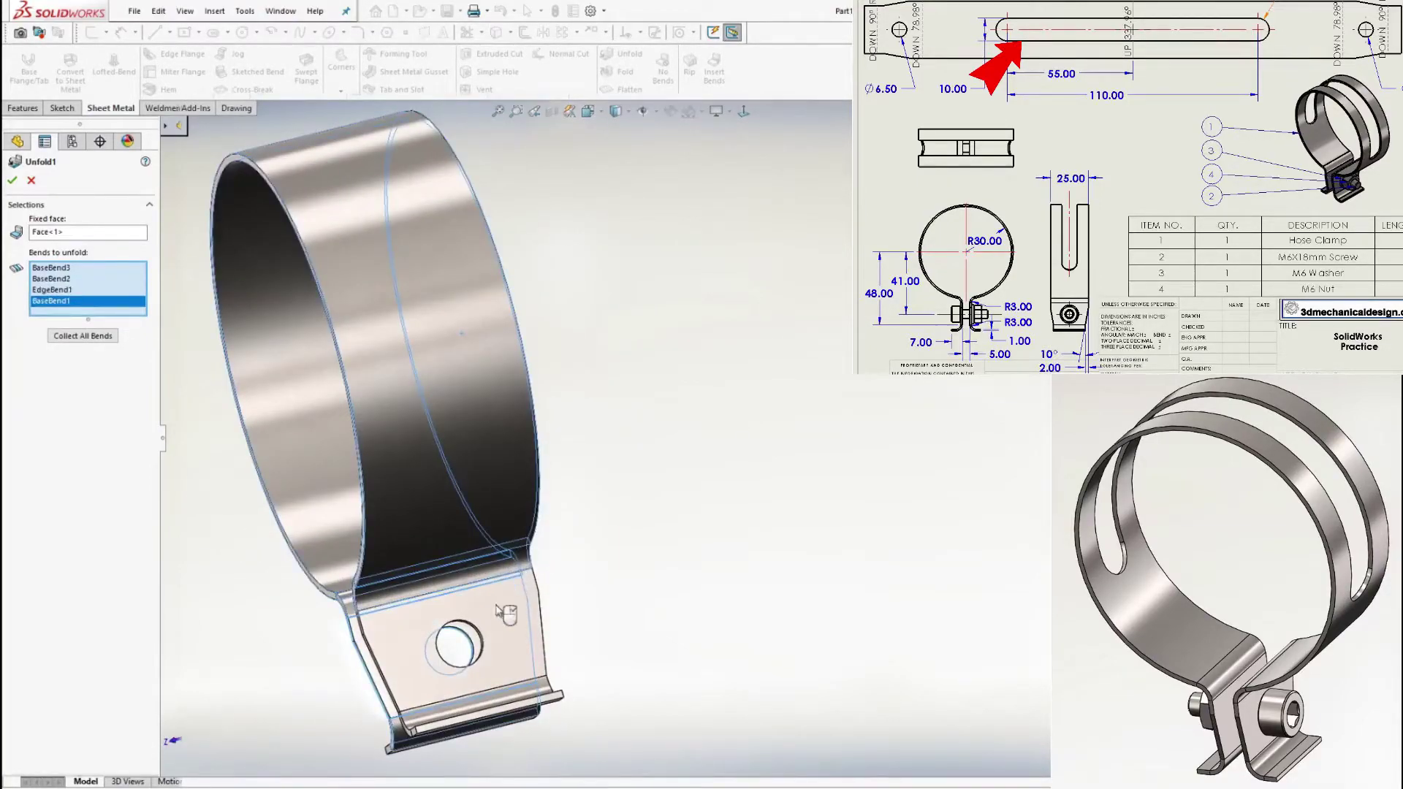
middle_drag(531, 704, 491, 661)
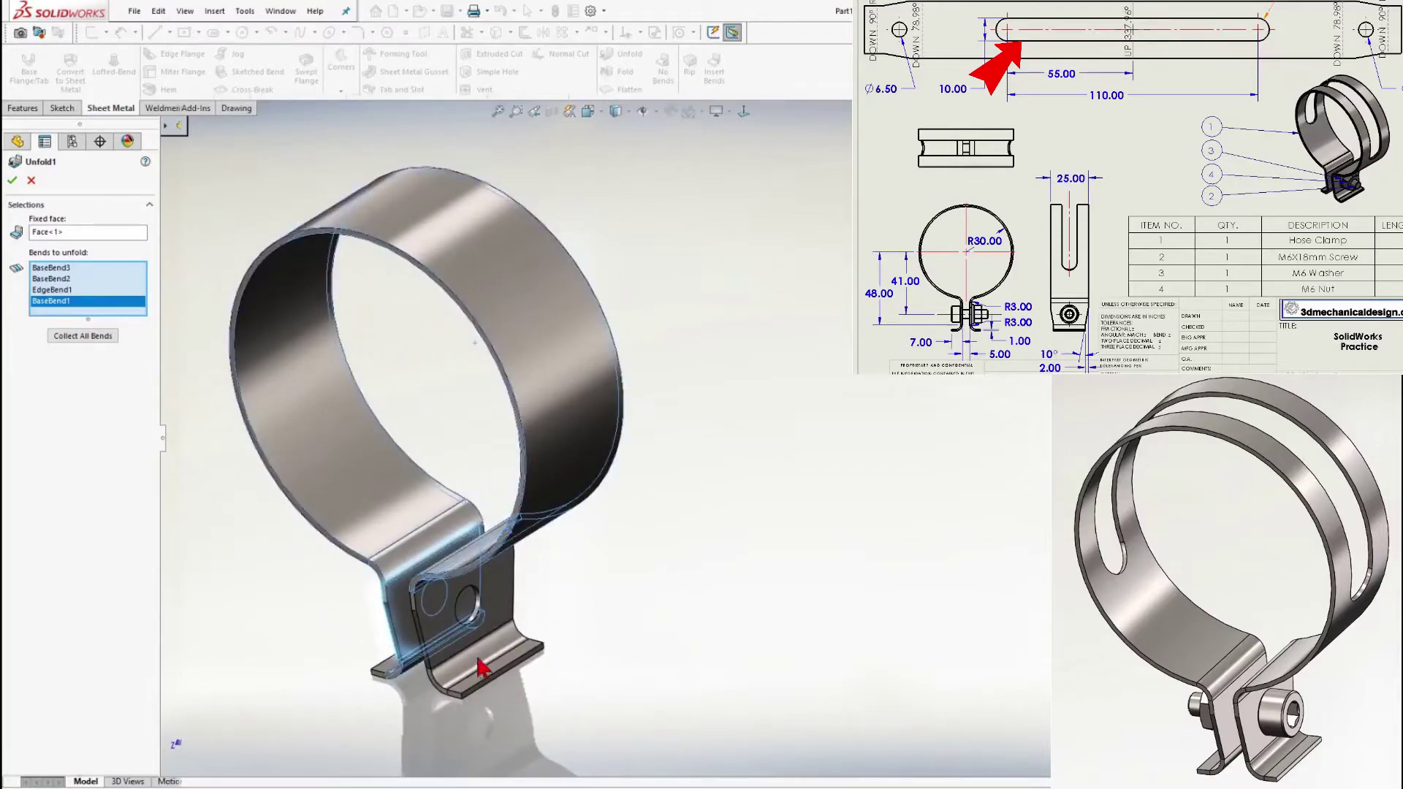
click(491, 679)
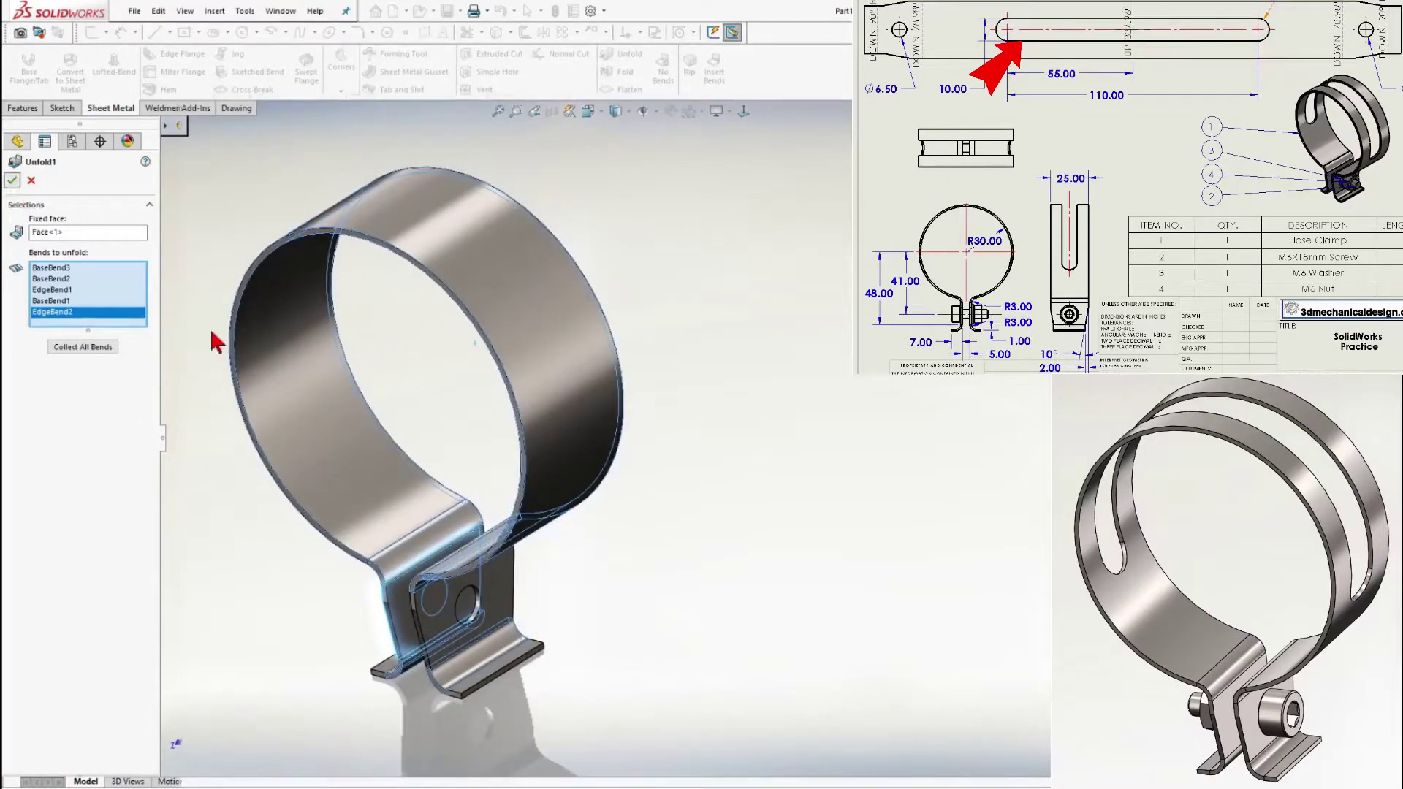
key(Return)
Start a new sketch on the flat strip's face, viewed normal to it
key(ctrl+8)
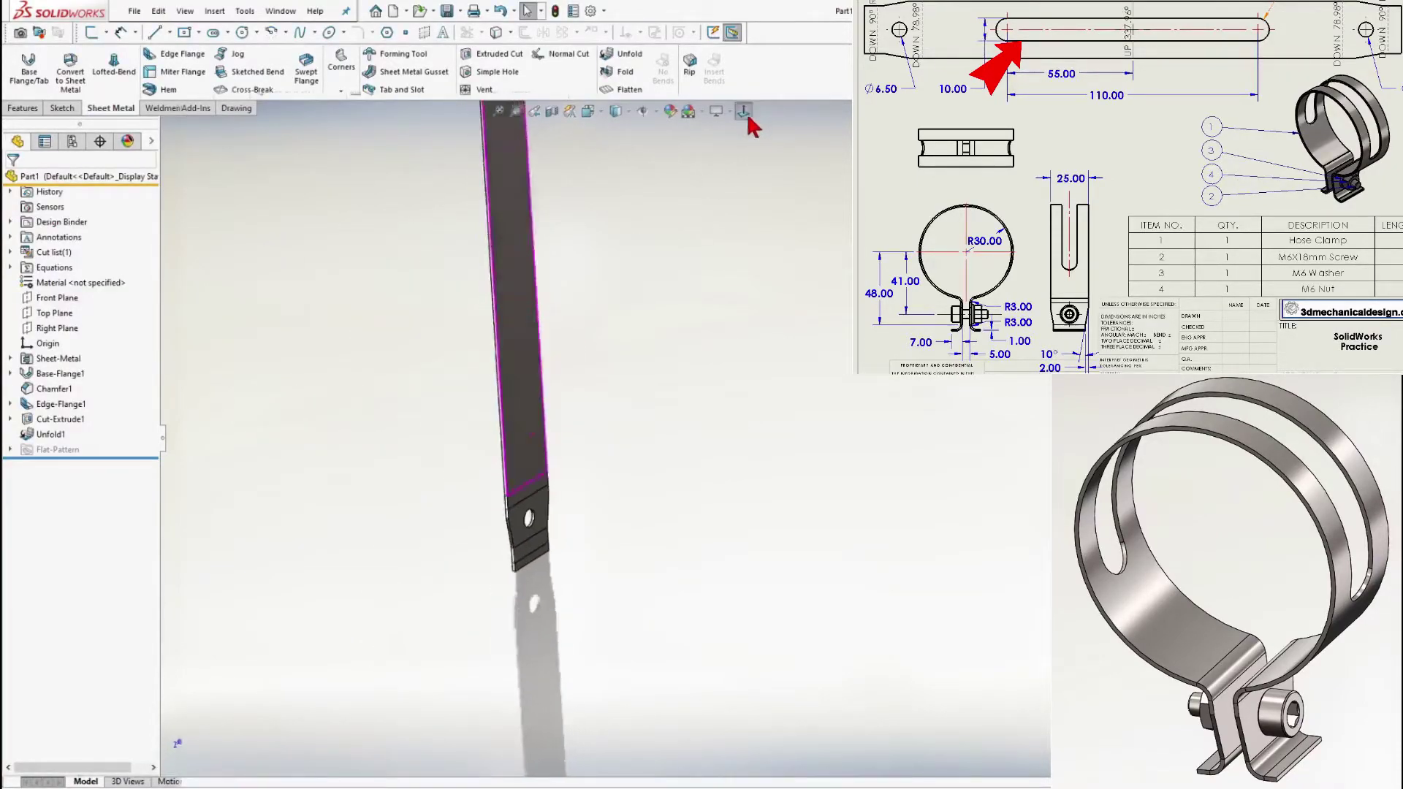
click(529, 213)
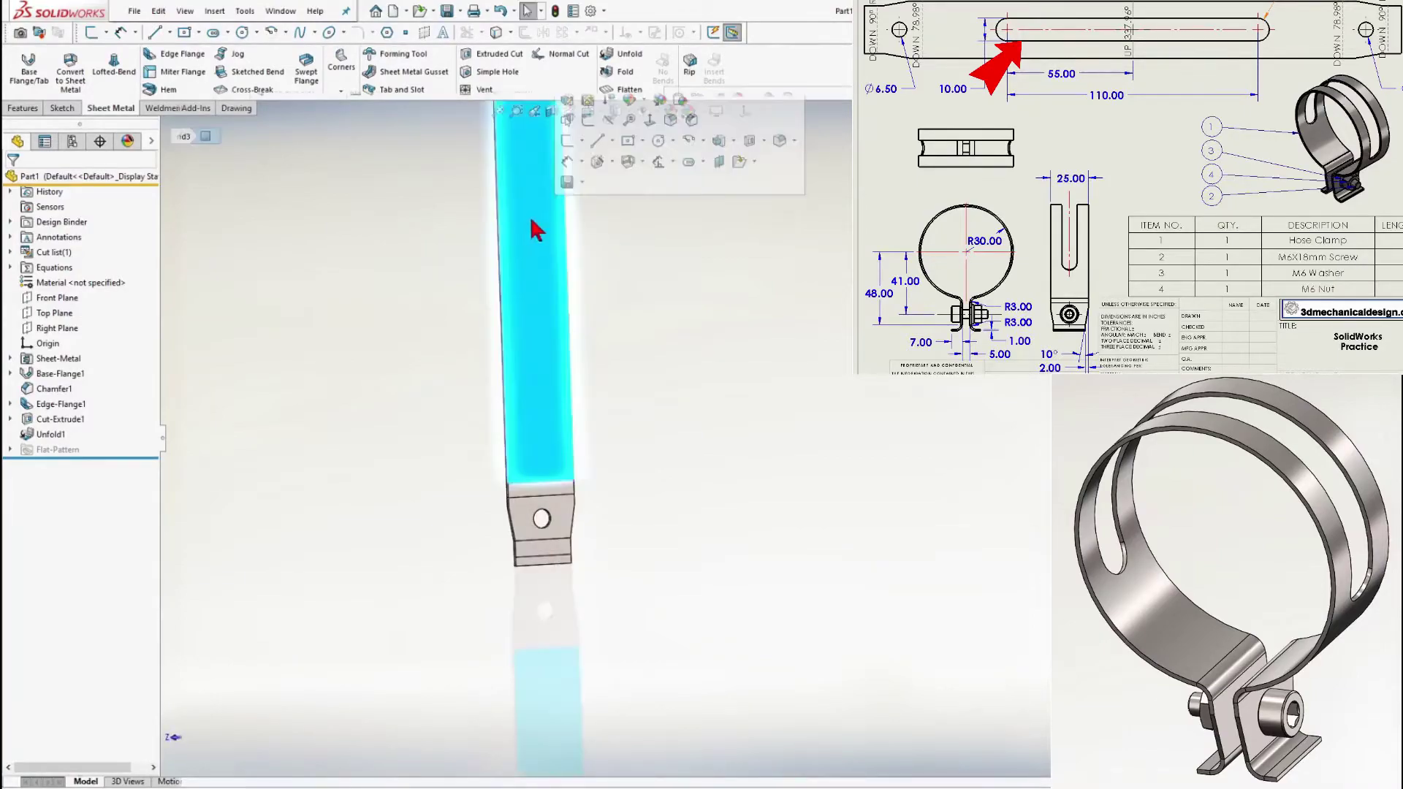
click(656, 130)
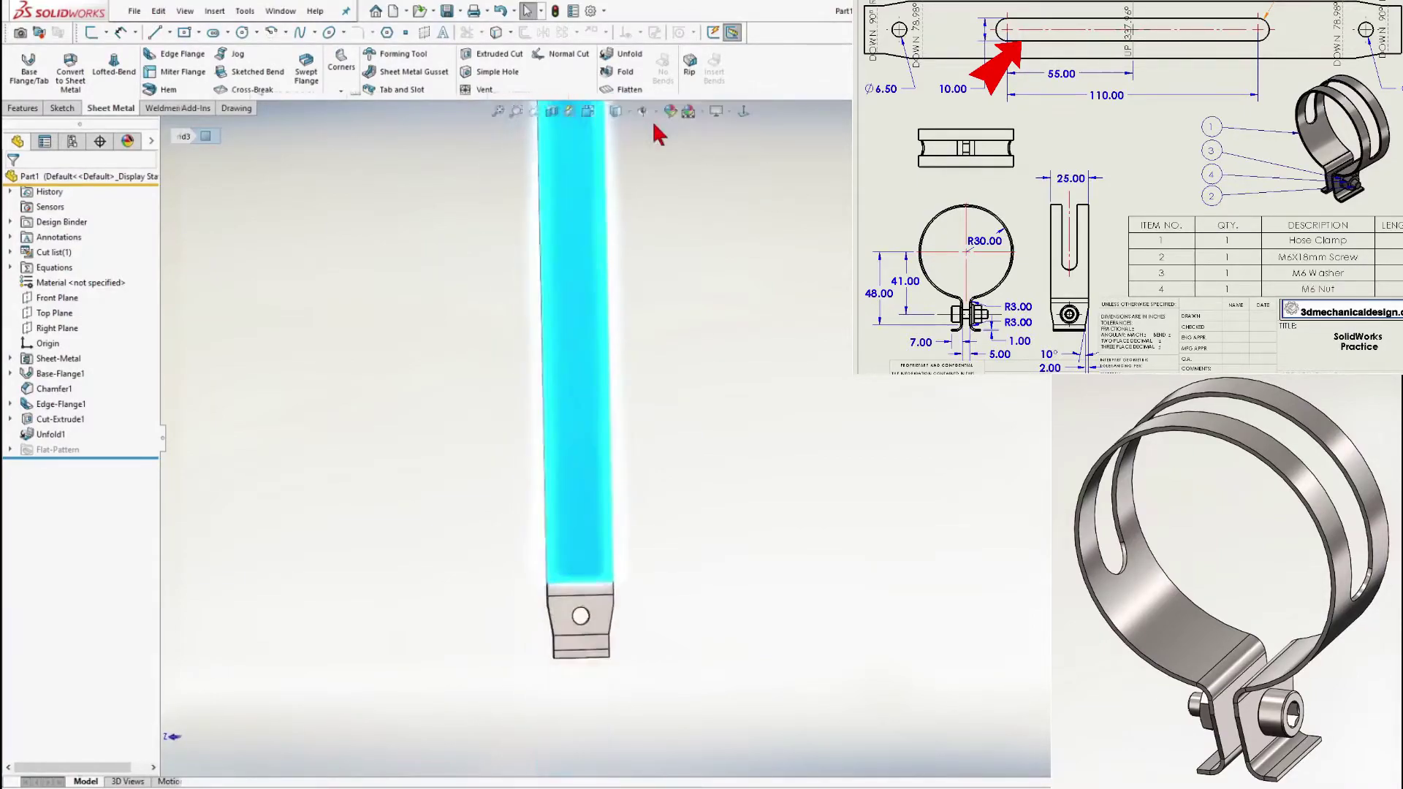
right_click(804, 387)
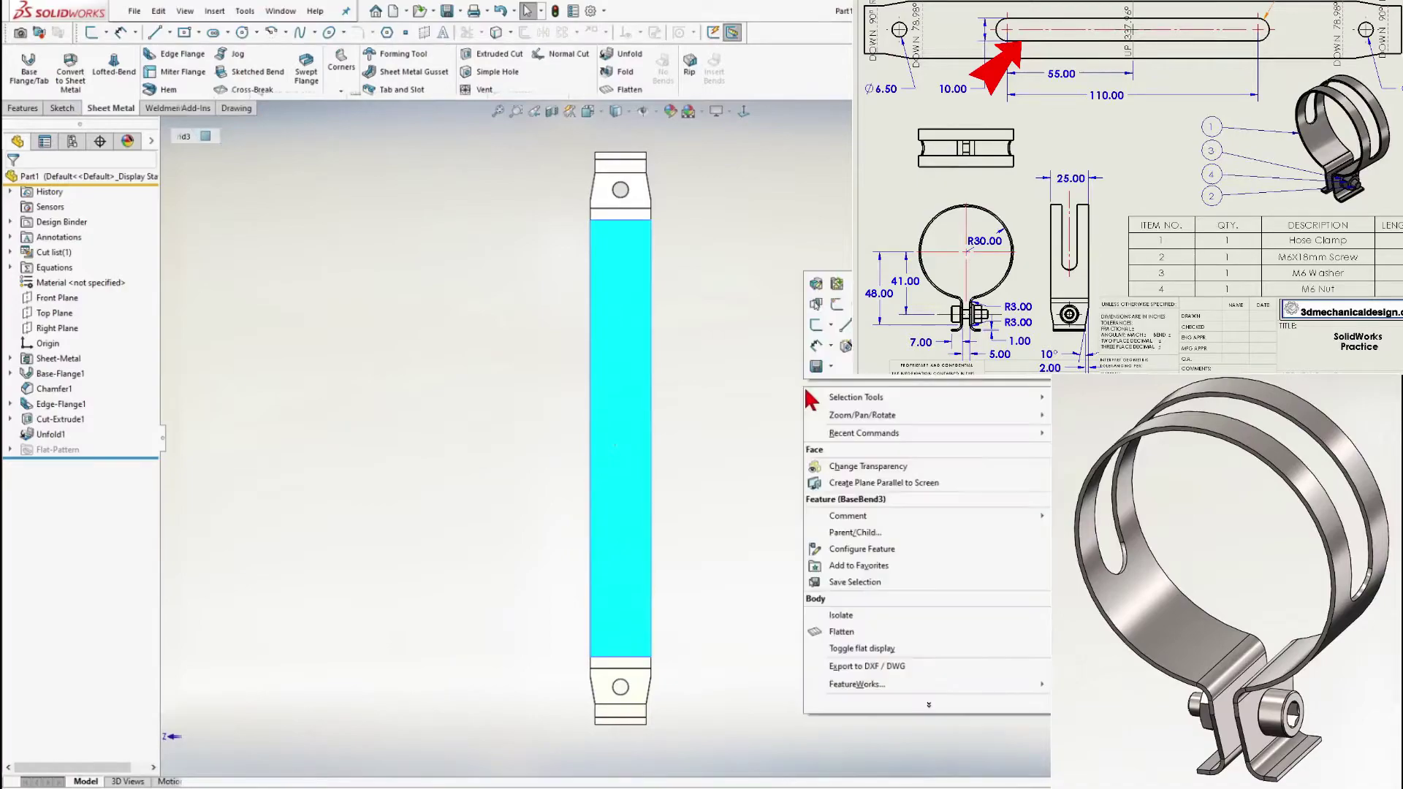
click(820, 326)
Draw a 25 mm horizontal construction centreline edge to edge across the strip
right_click(741, 329)
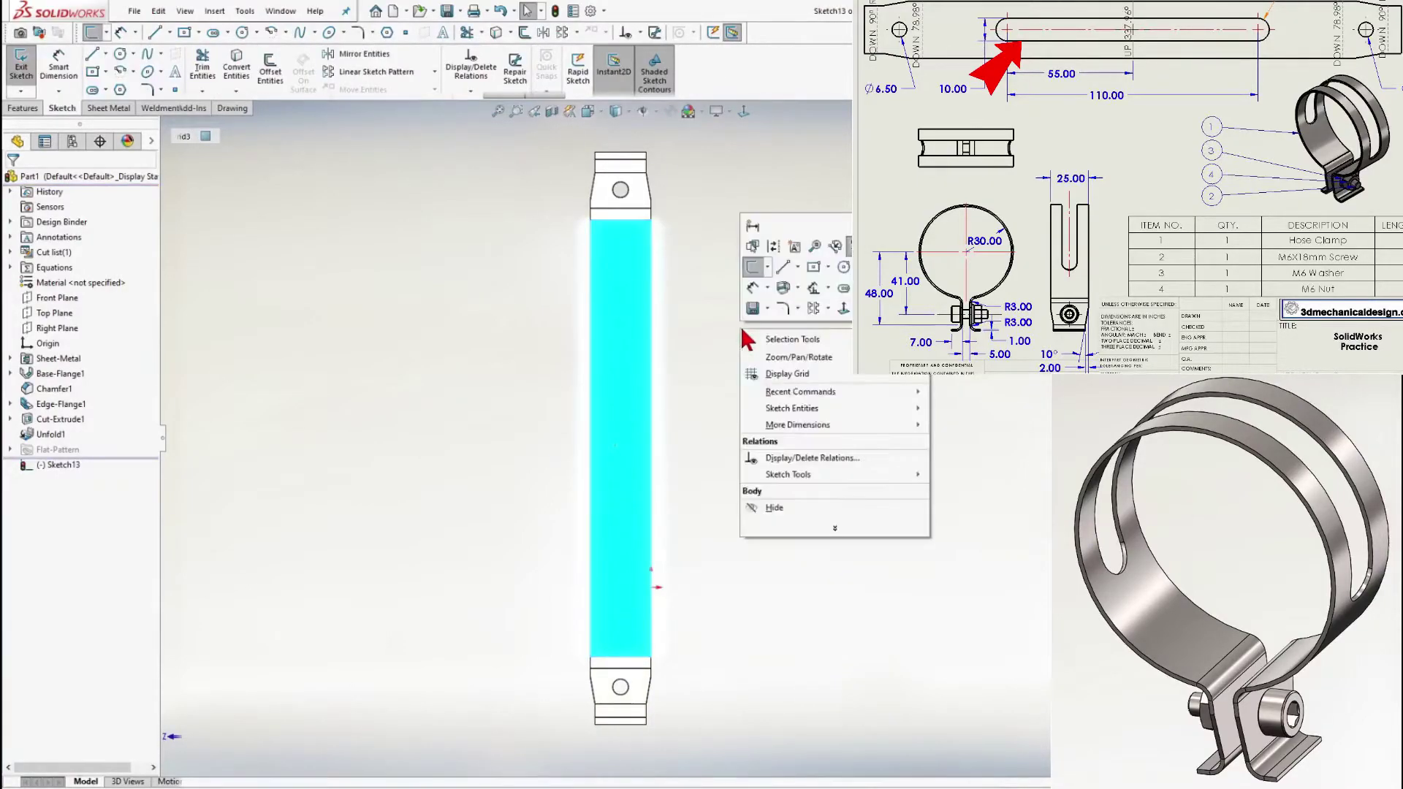
click(798, 267)
click(811, 291)
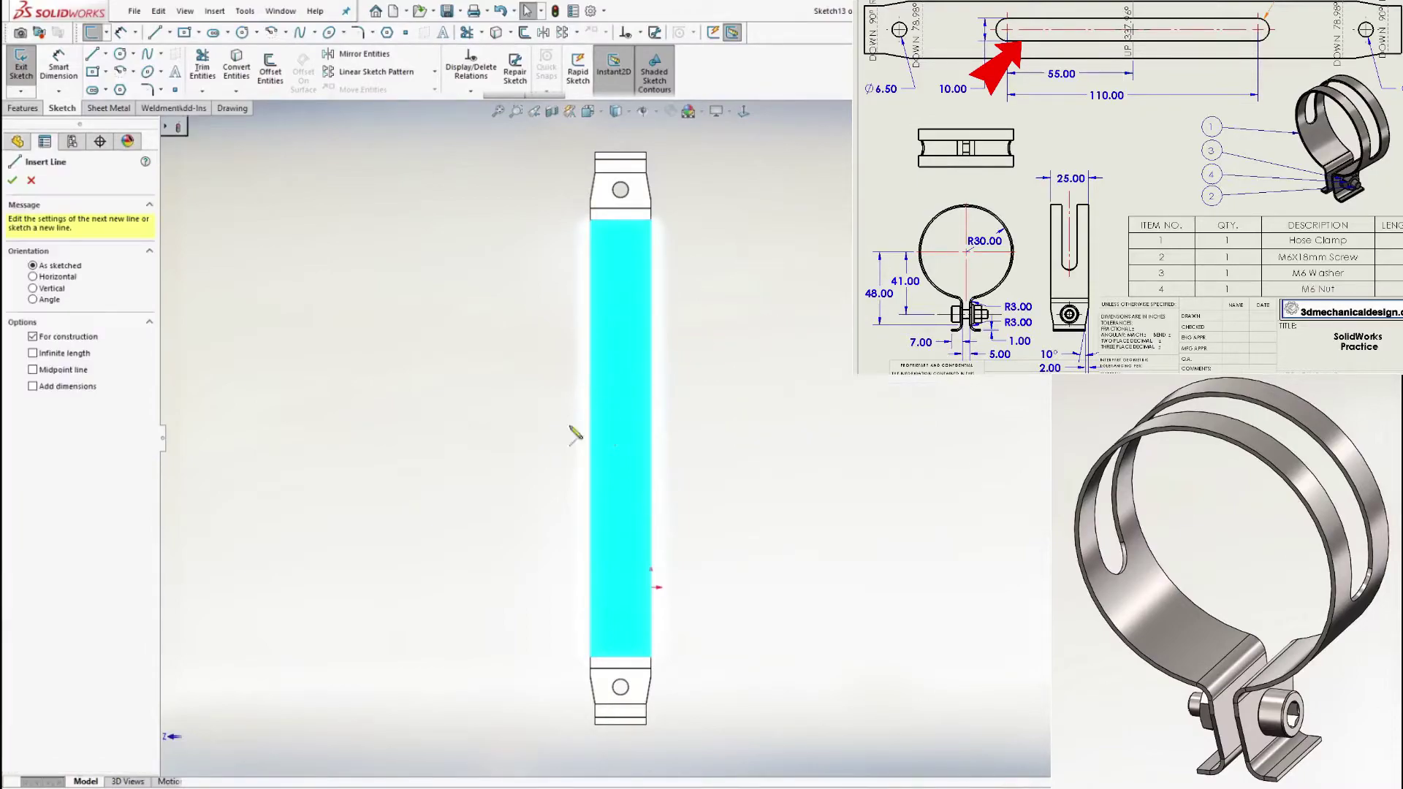
click(589, 438)
click(650, 438)
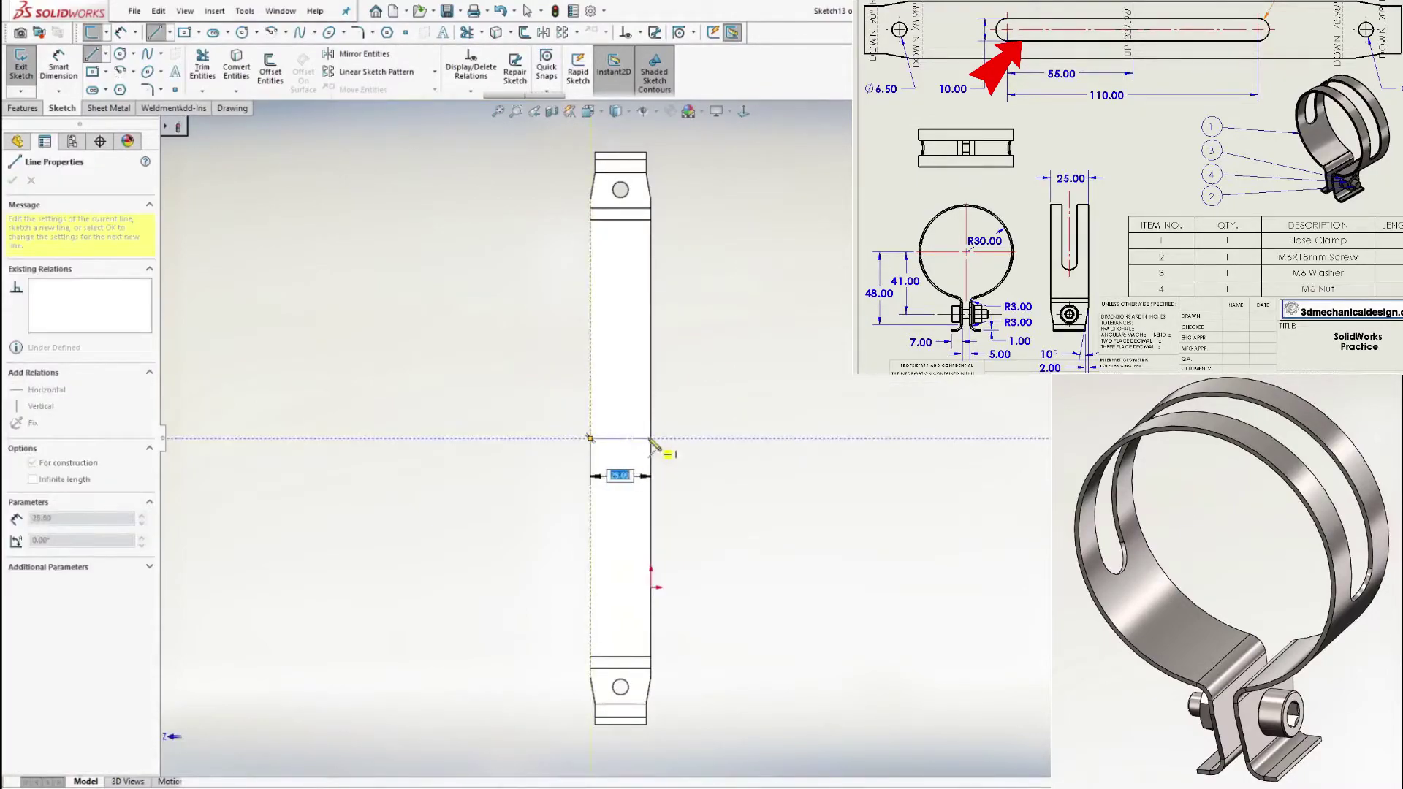
click(651, 439)
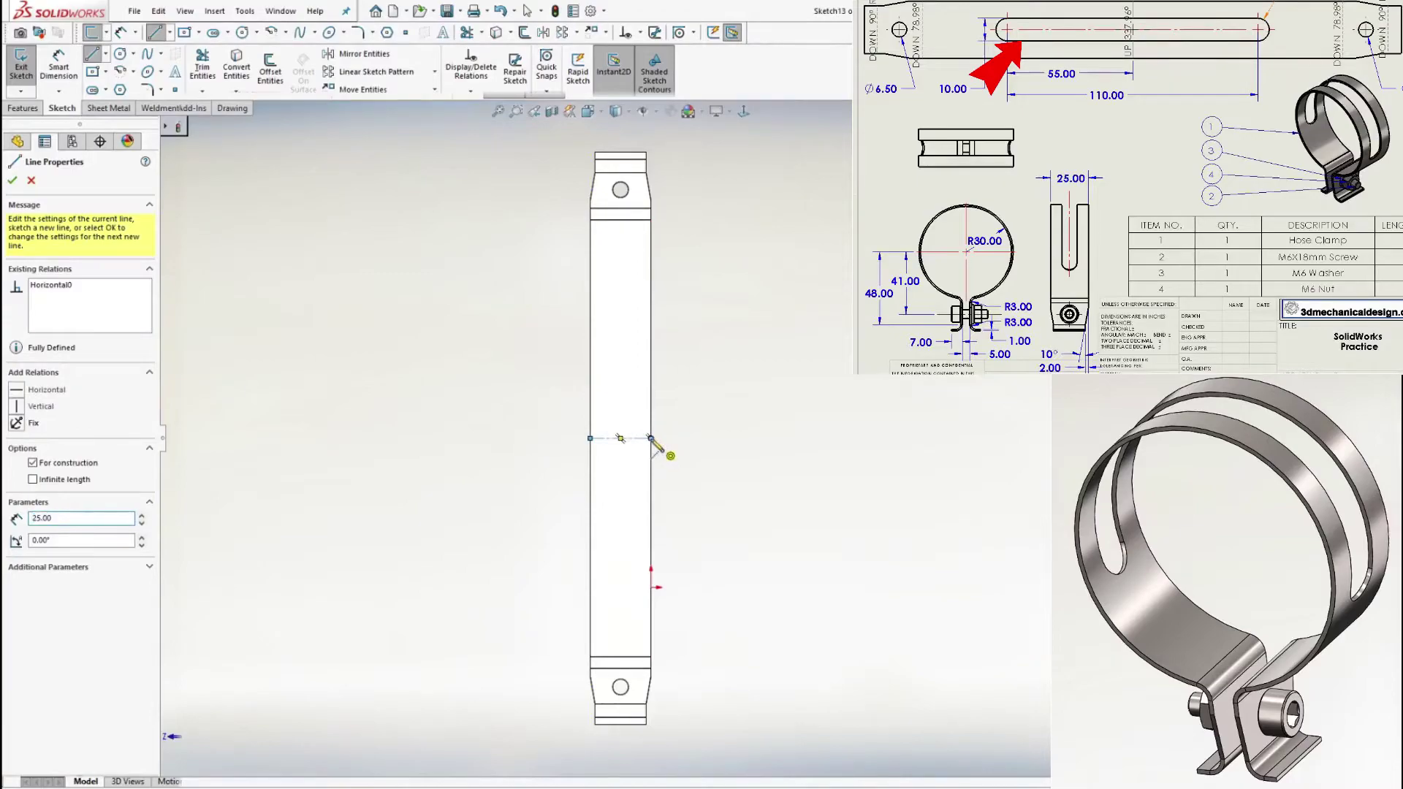
Begin a centerpoint straight slot centred on the centreline's midpoint
right_click(651, 438)
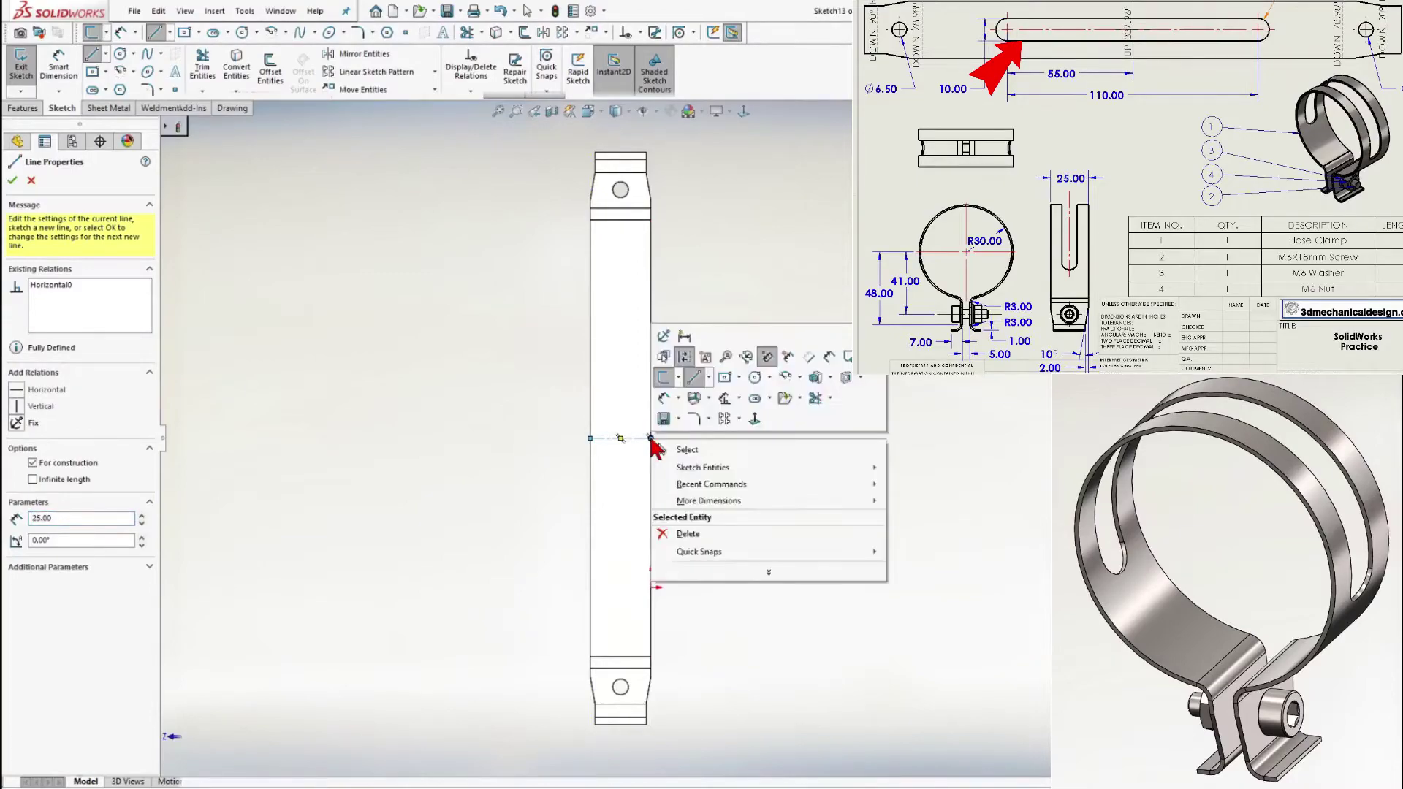
click(768, 398)
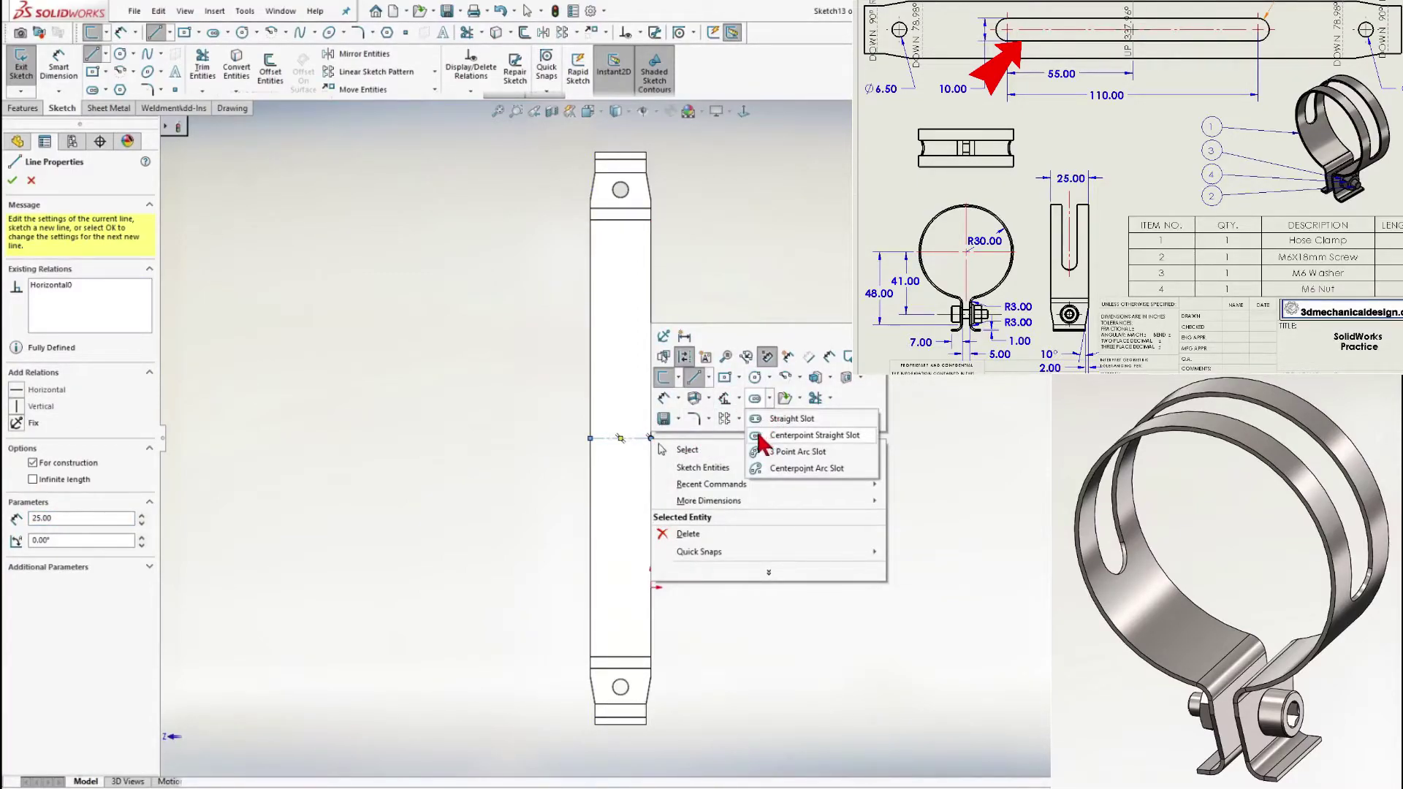
click(763, 436)
click(620, 438)
Finish the slot and dimension its length to 110 mm
click(633, 304)
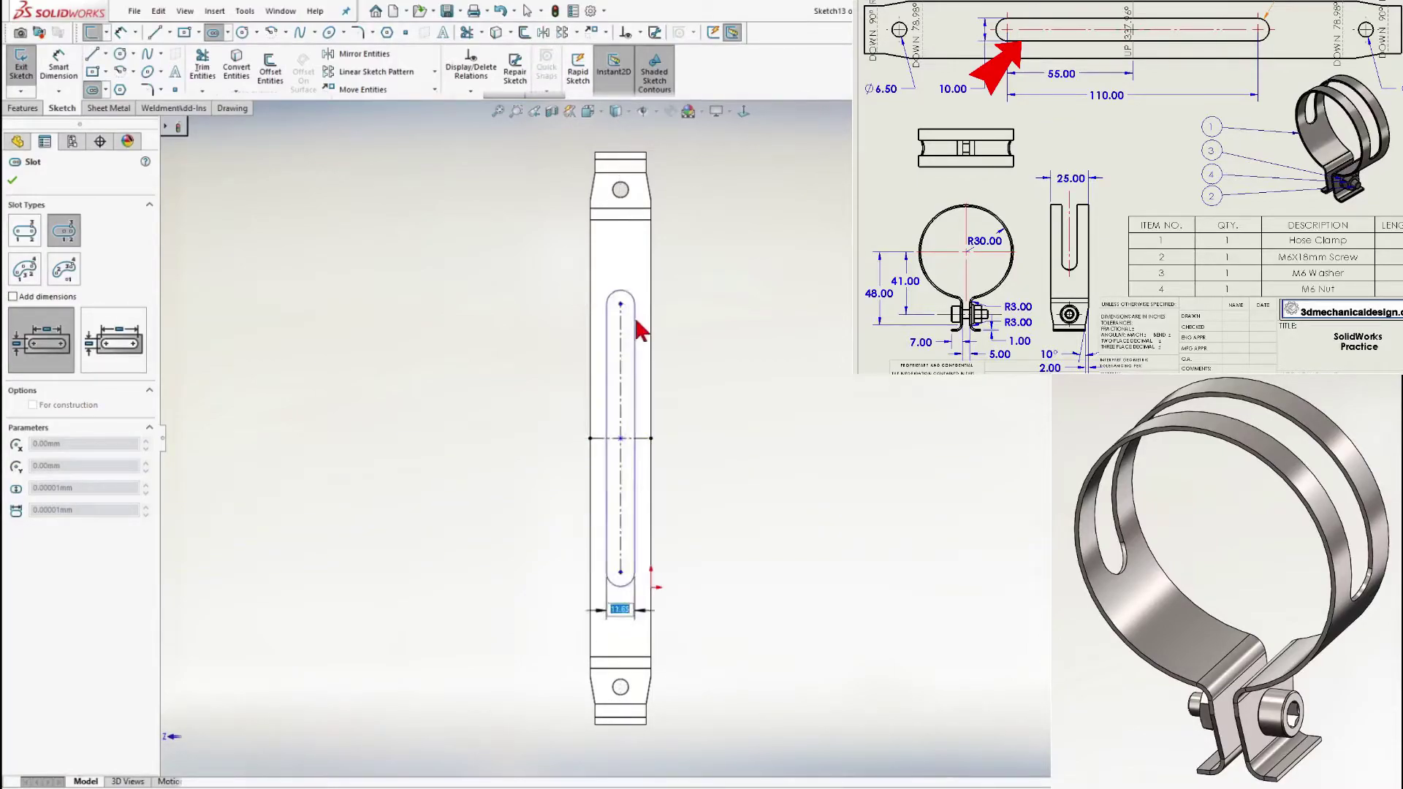
click(636, 322)
right_click(636, 325)
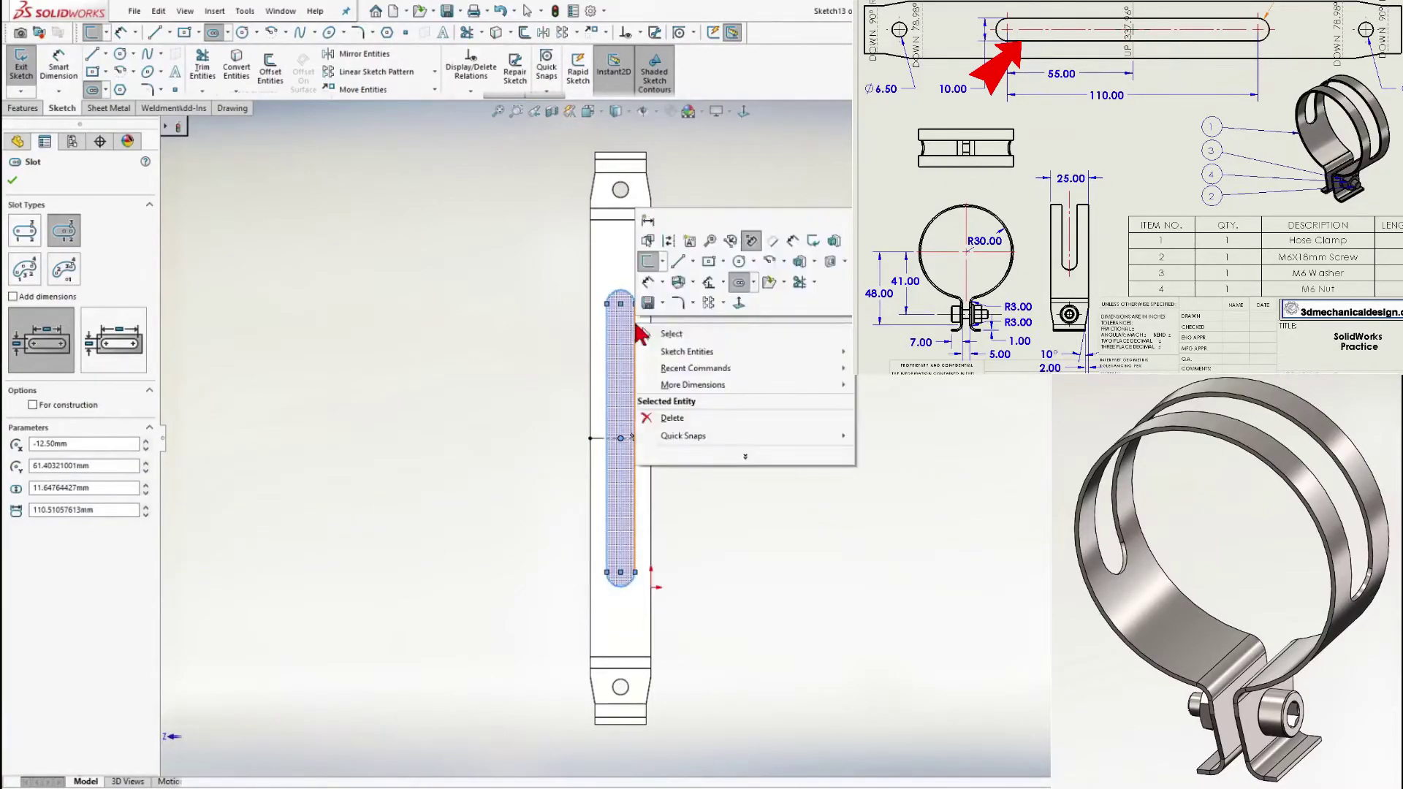
click(795, 242)
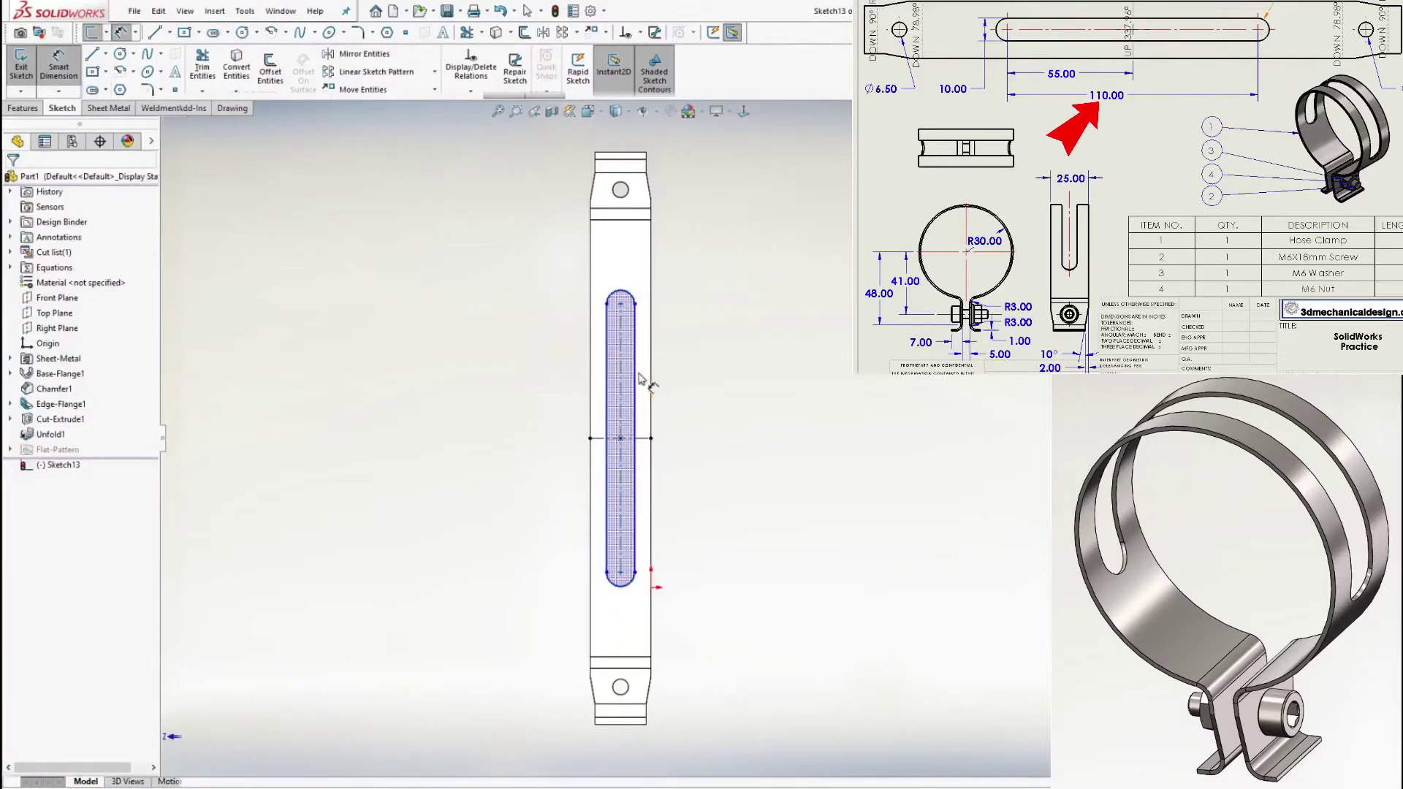
click(635, 377)
click(774, 445)
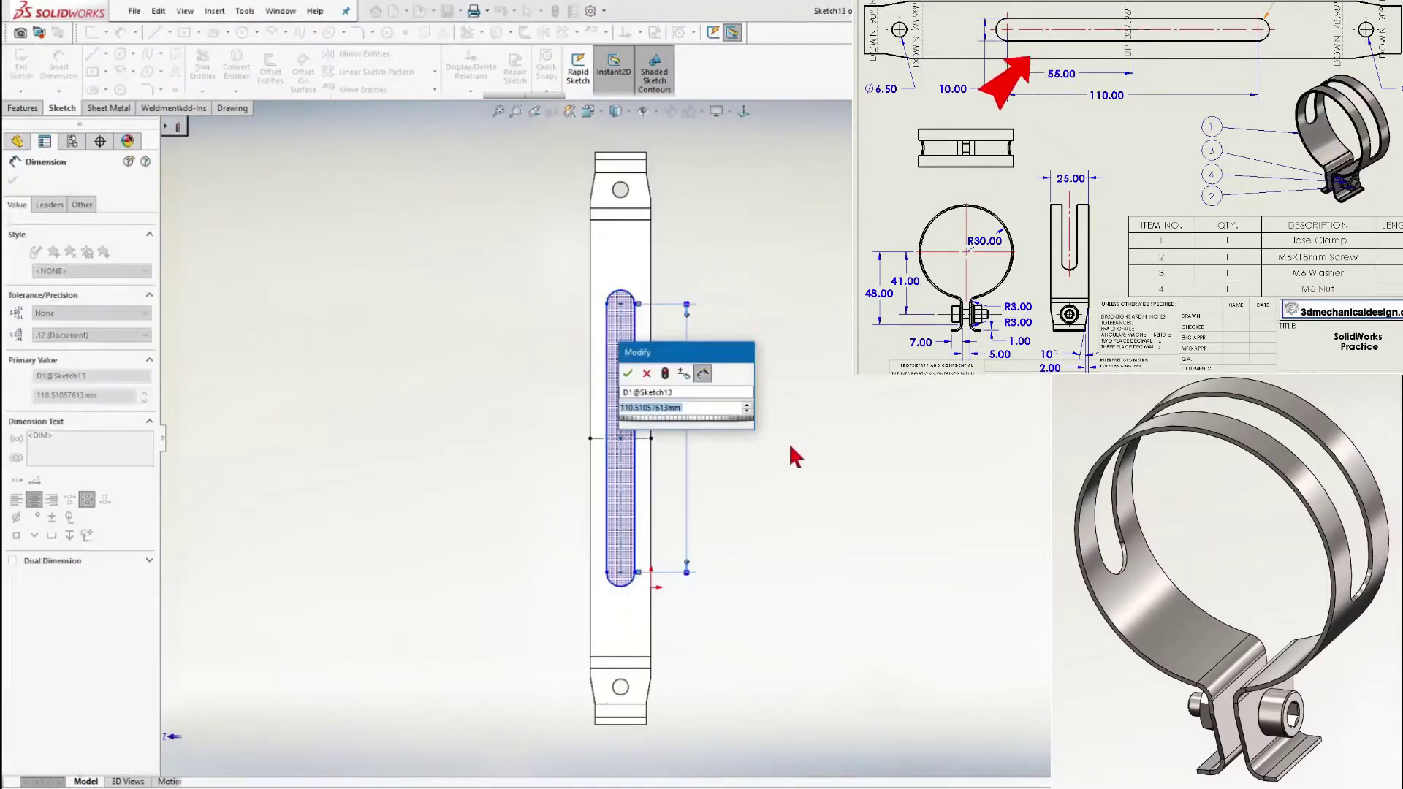
text(110)
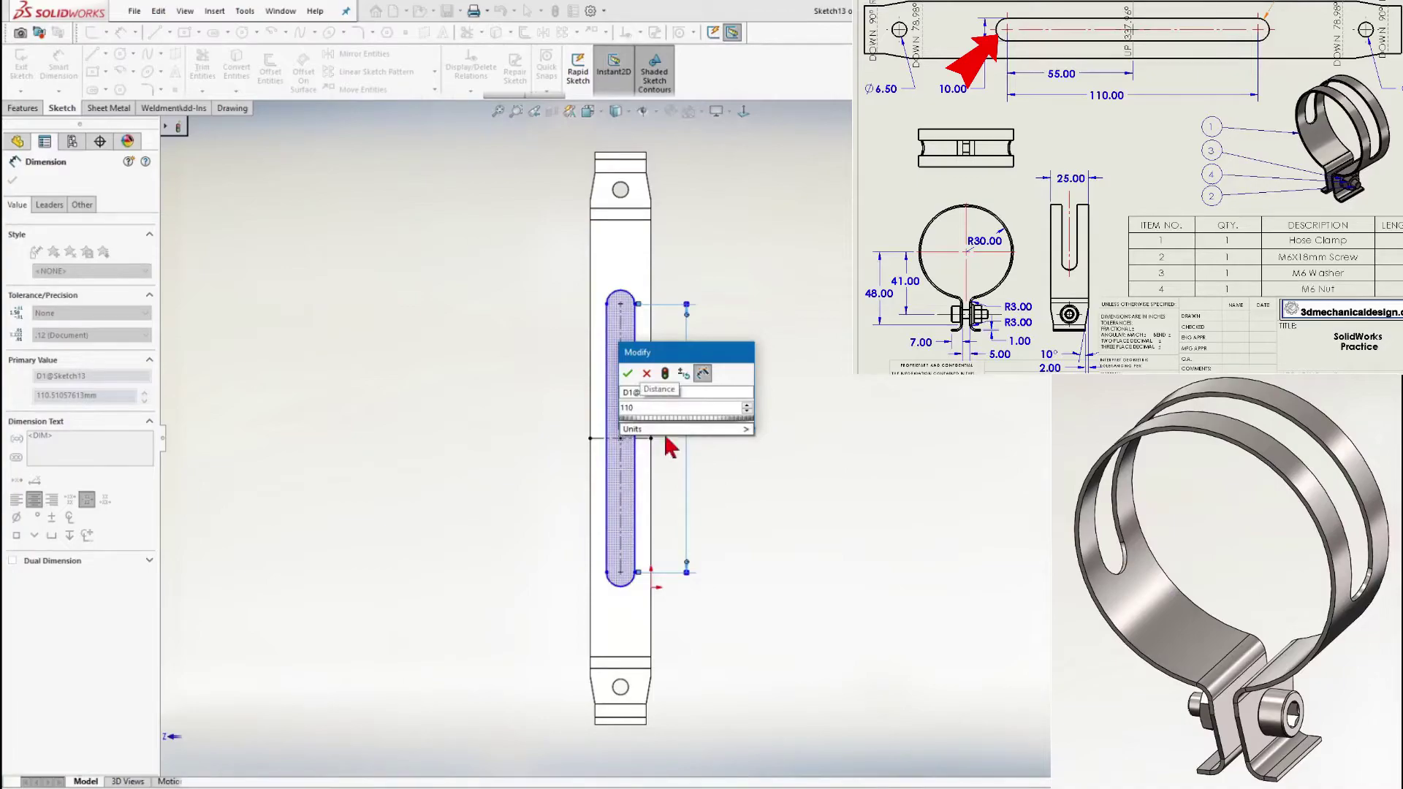
click(628, 374)
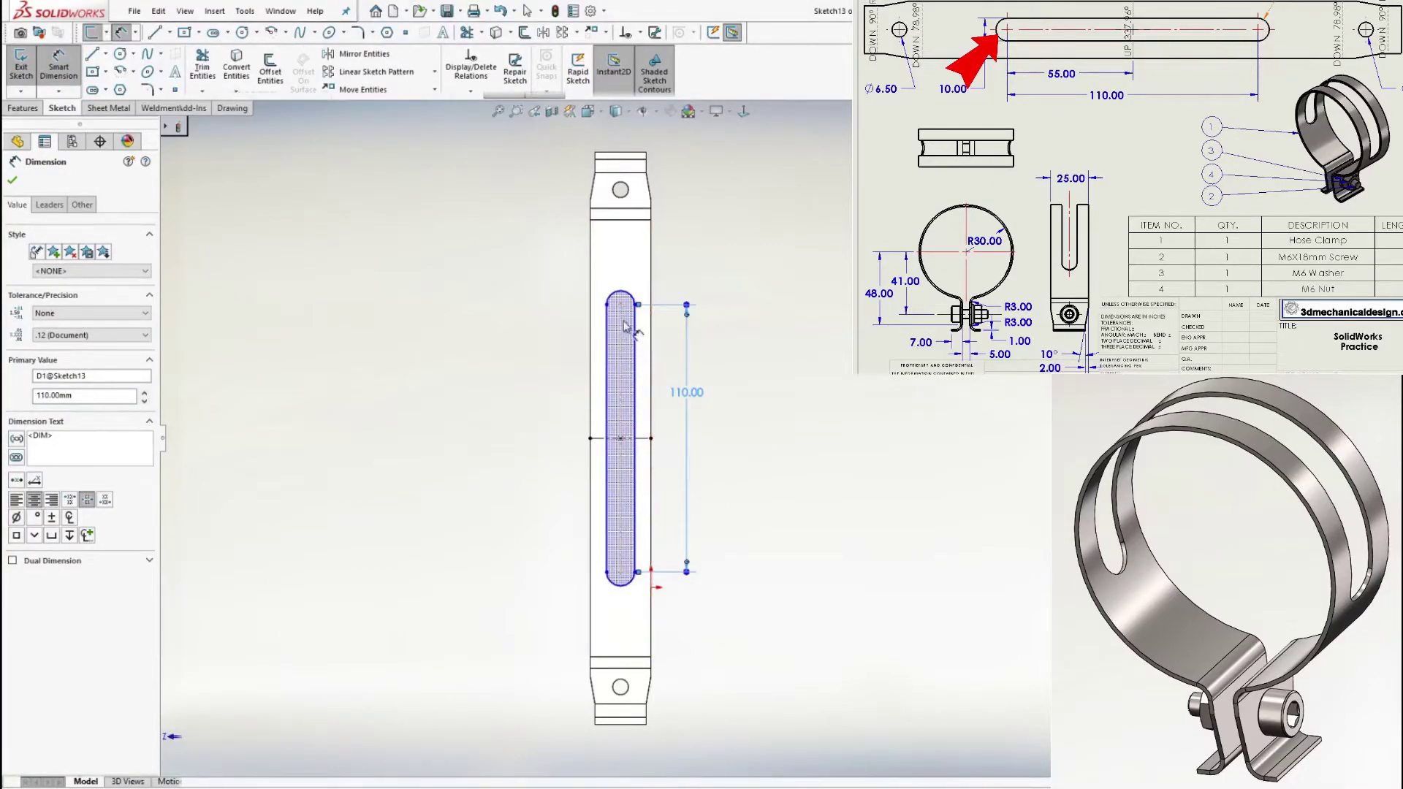
Dimension the slot's end arcs to radius R5
click(620, 293)
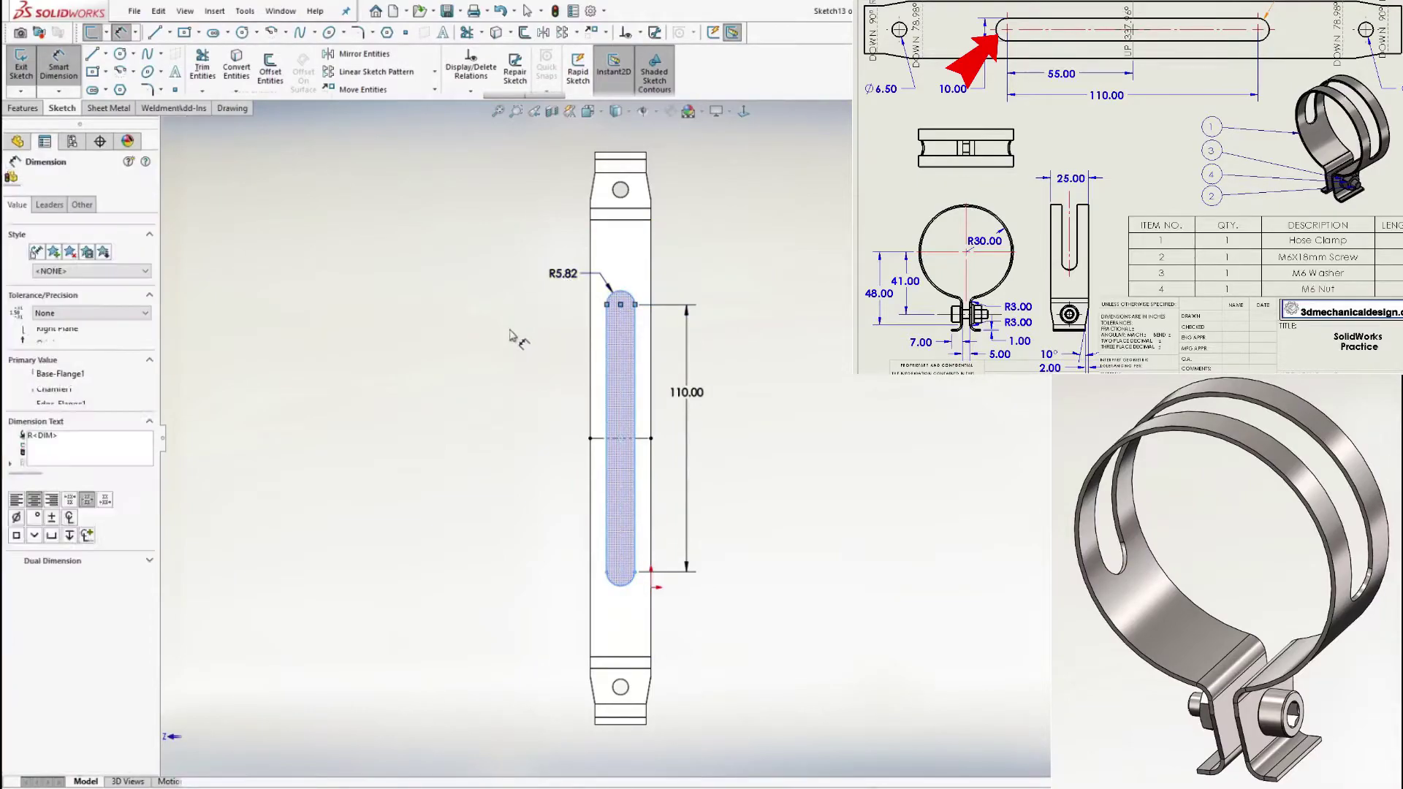
click(563, 278)
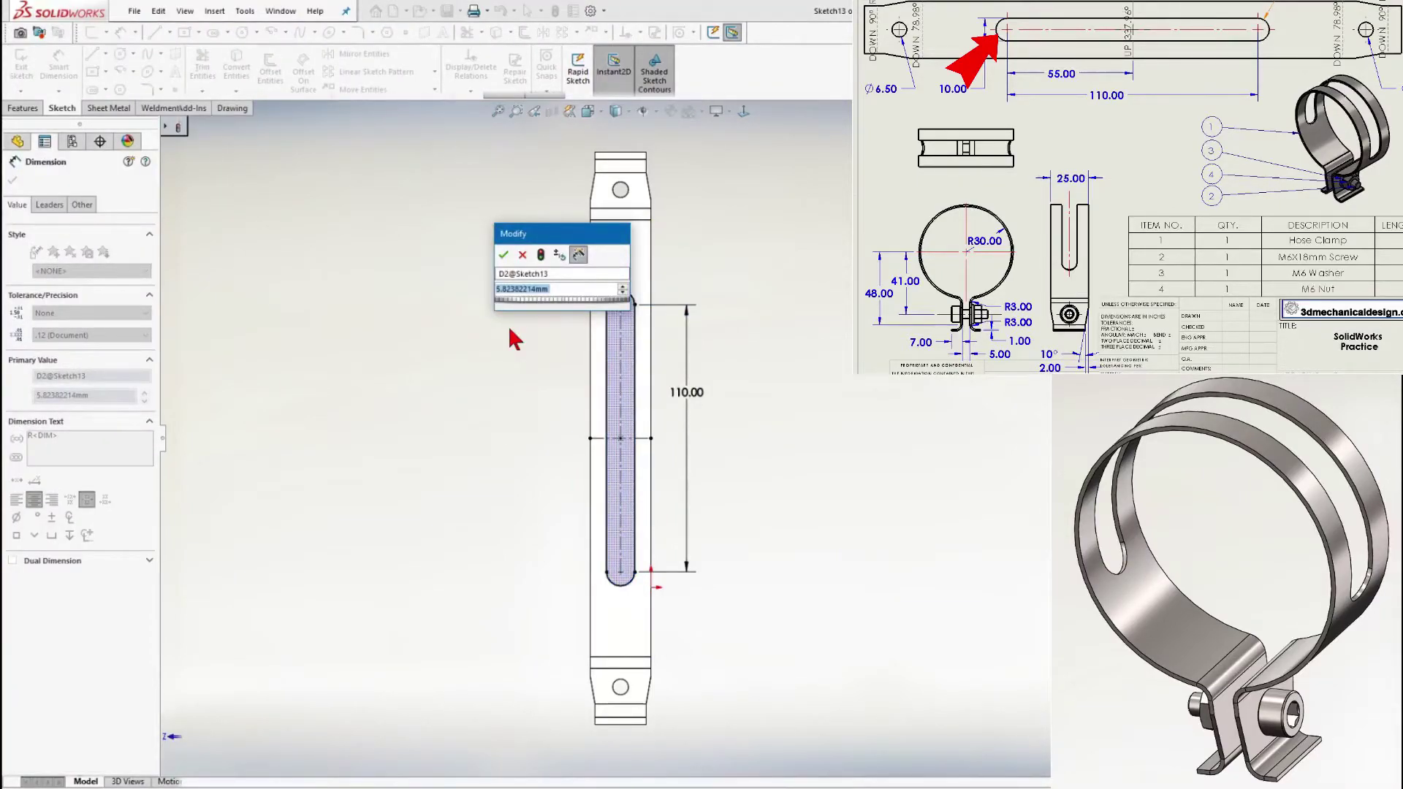
key(Return)
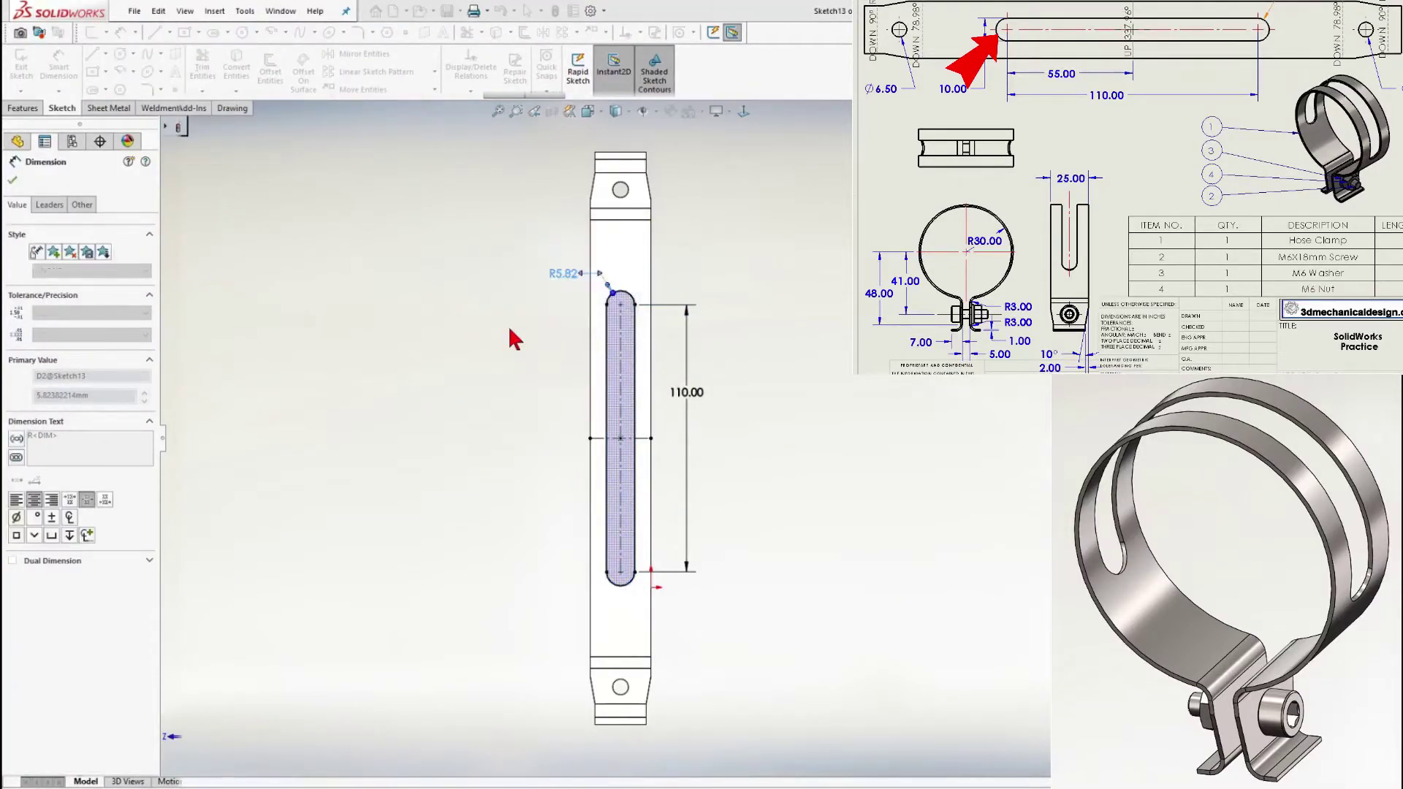
right_click(537, 315)
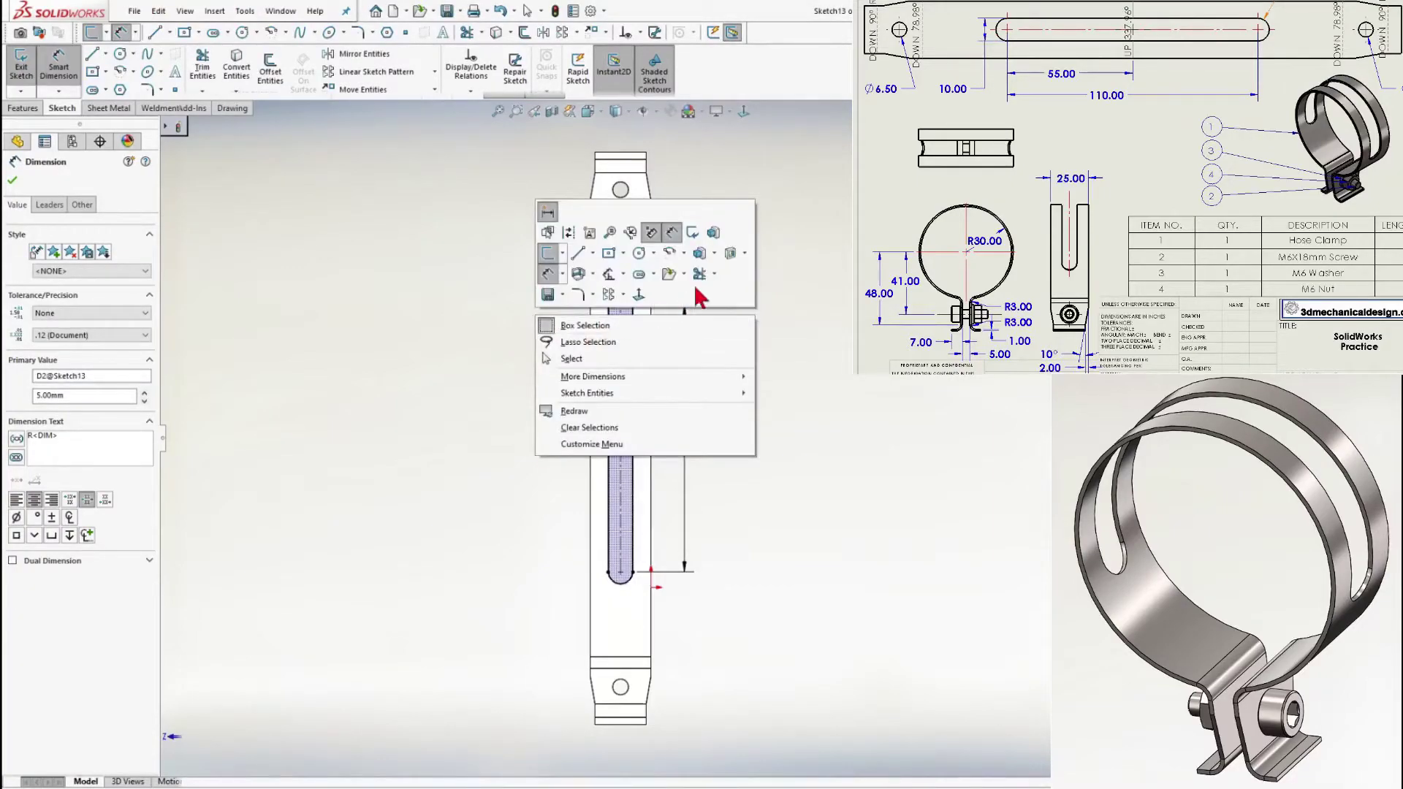
click(734, 269)
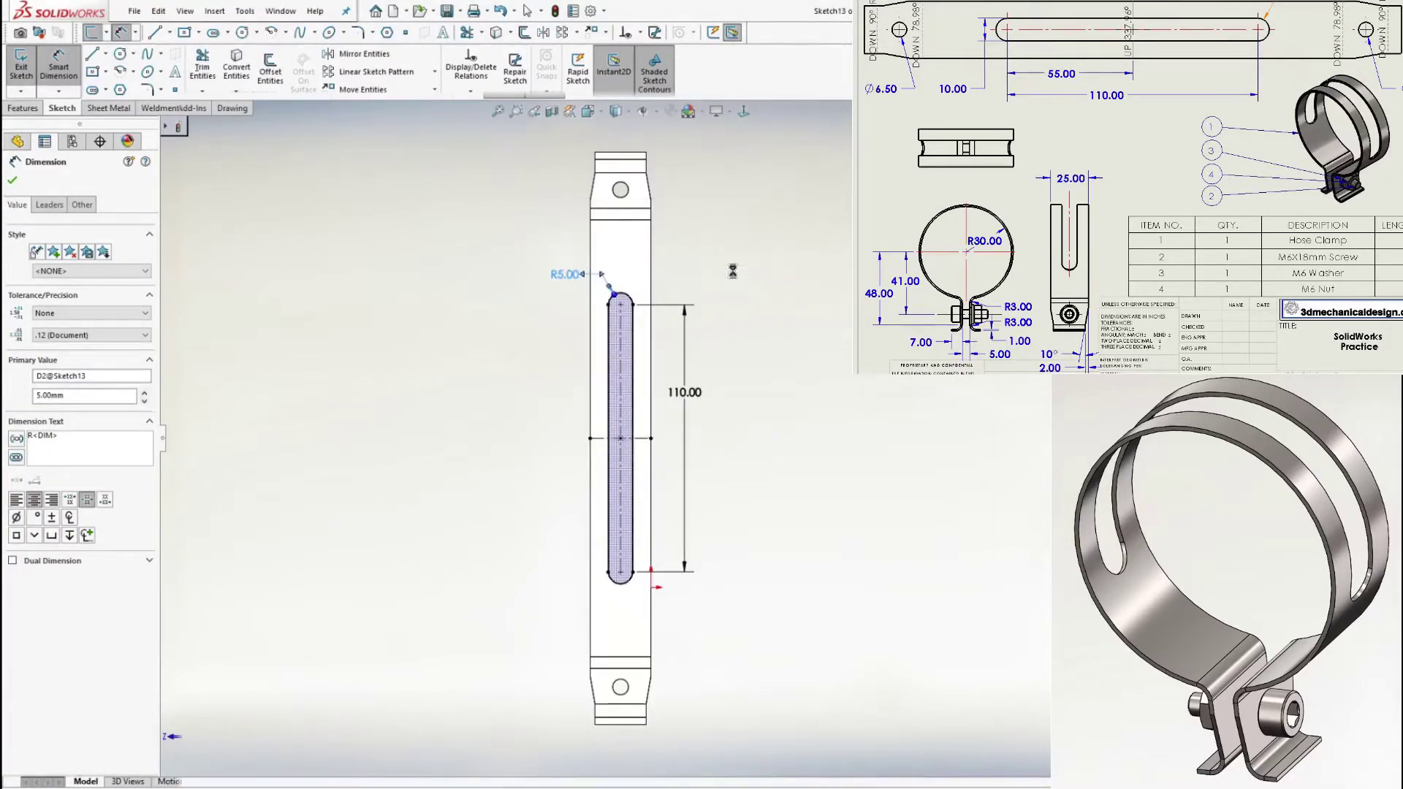
Cut the 110 mm slot through the flat strip with an Up To Next extruded cut
click(129, 263)
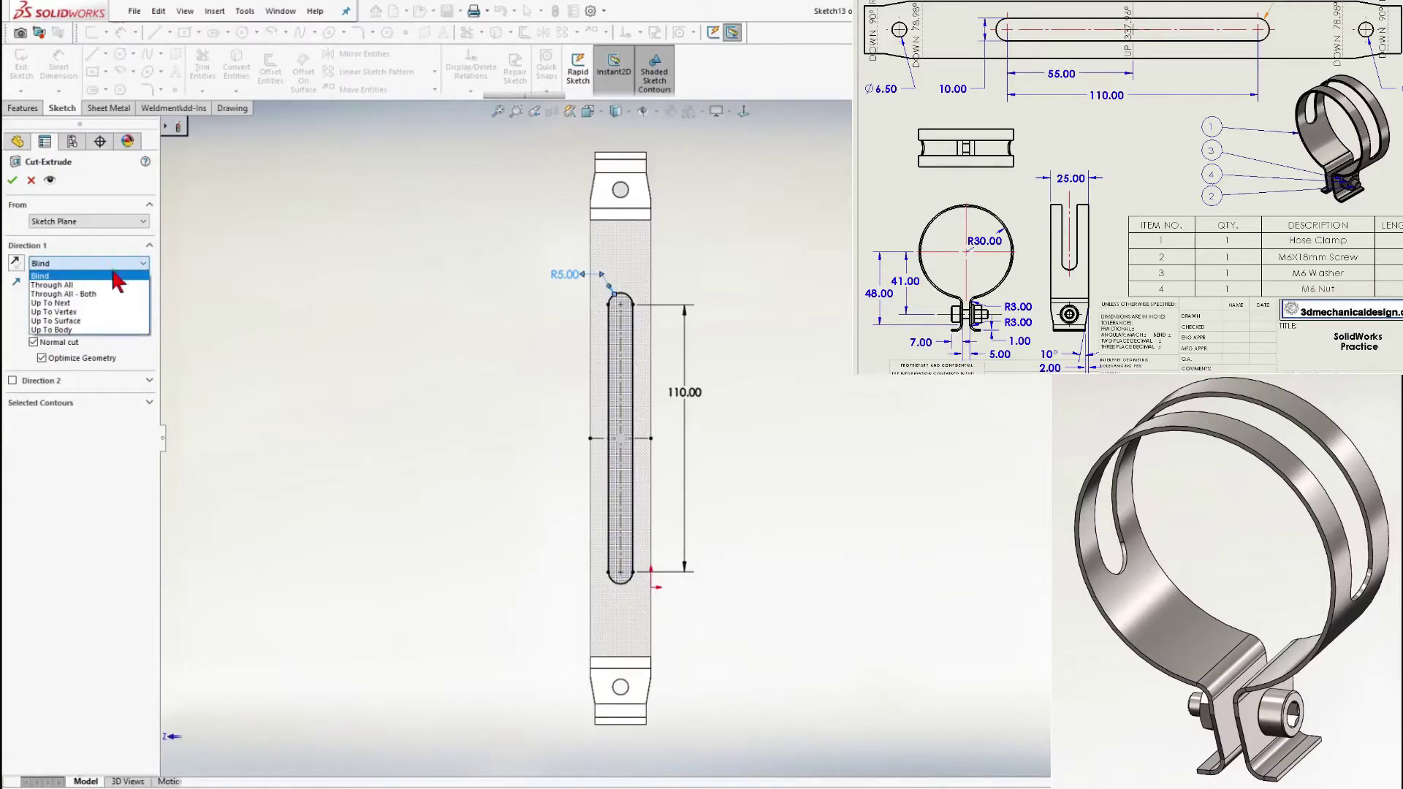
click(88, 300)
click(12, 181)
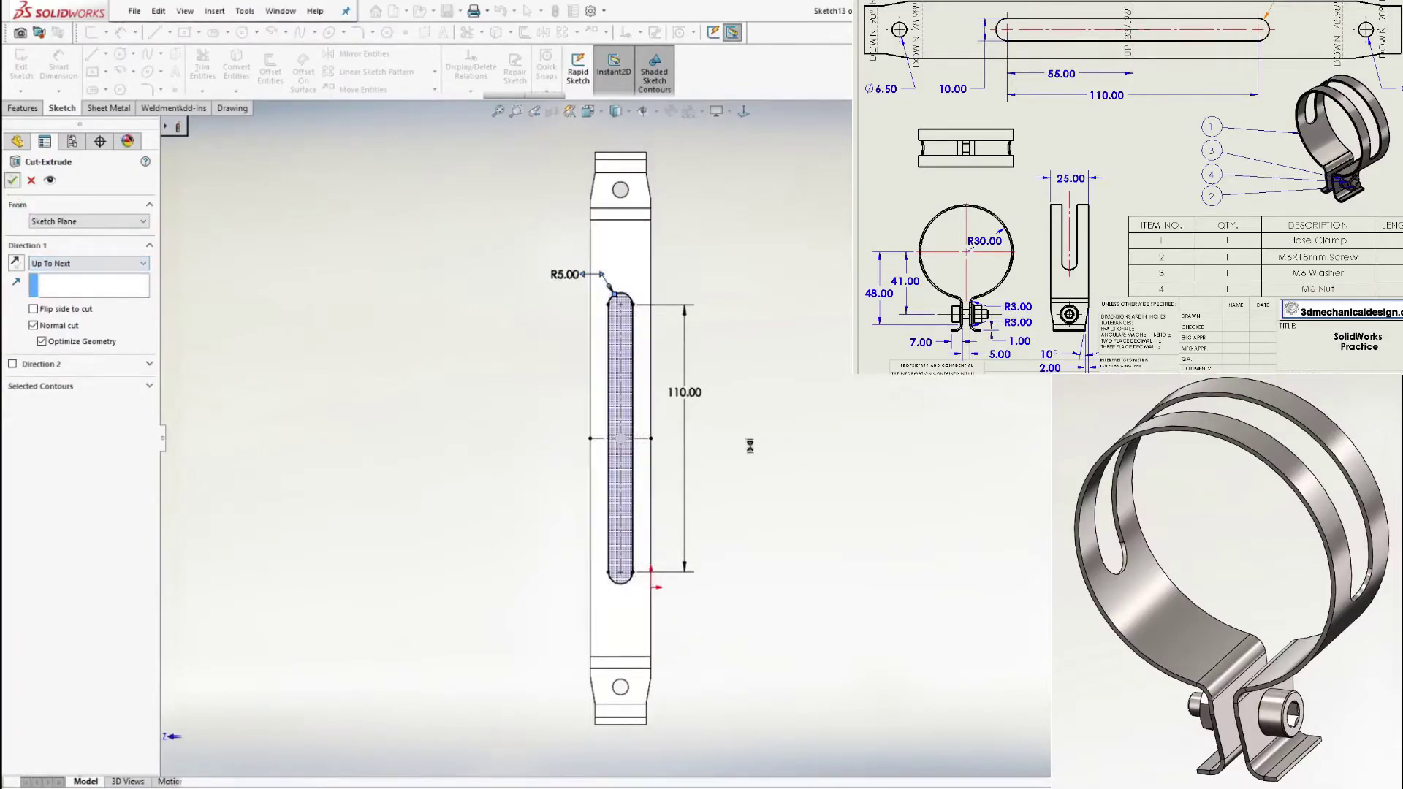
middle_drag(792, 460, 592, 404)
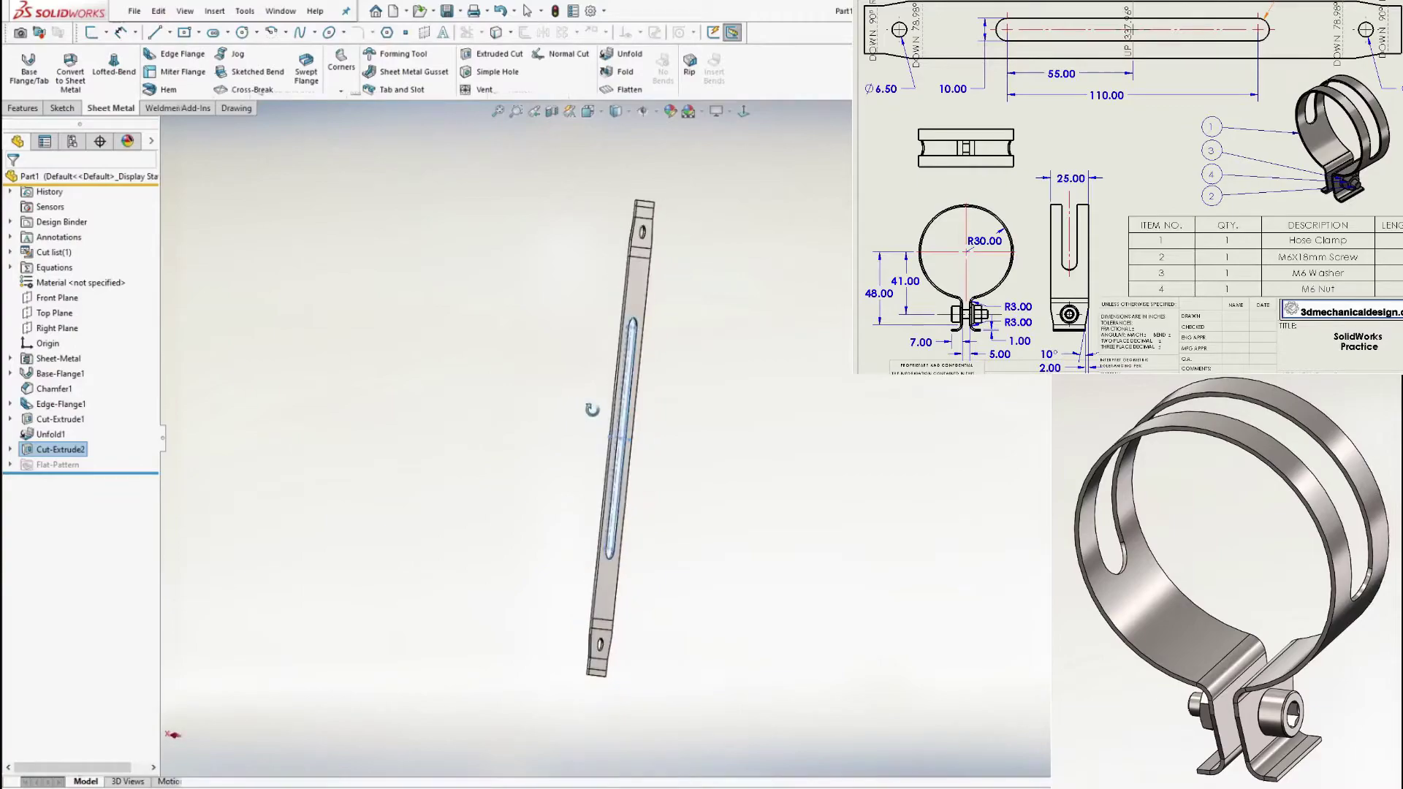
click(624, 72)
Refold four bends (EdgeBend2, BaseBend1, BaseBend2, EdgeBend1) with a Fold feature
scroll(638, 213, down, 4)
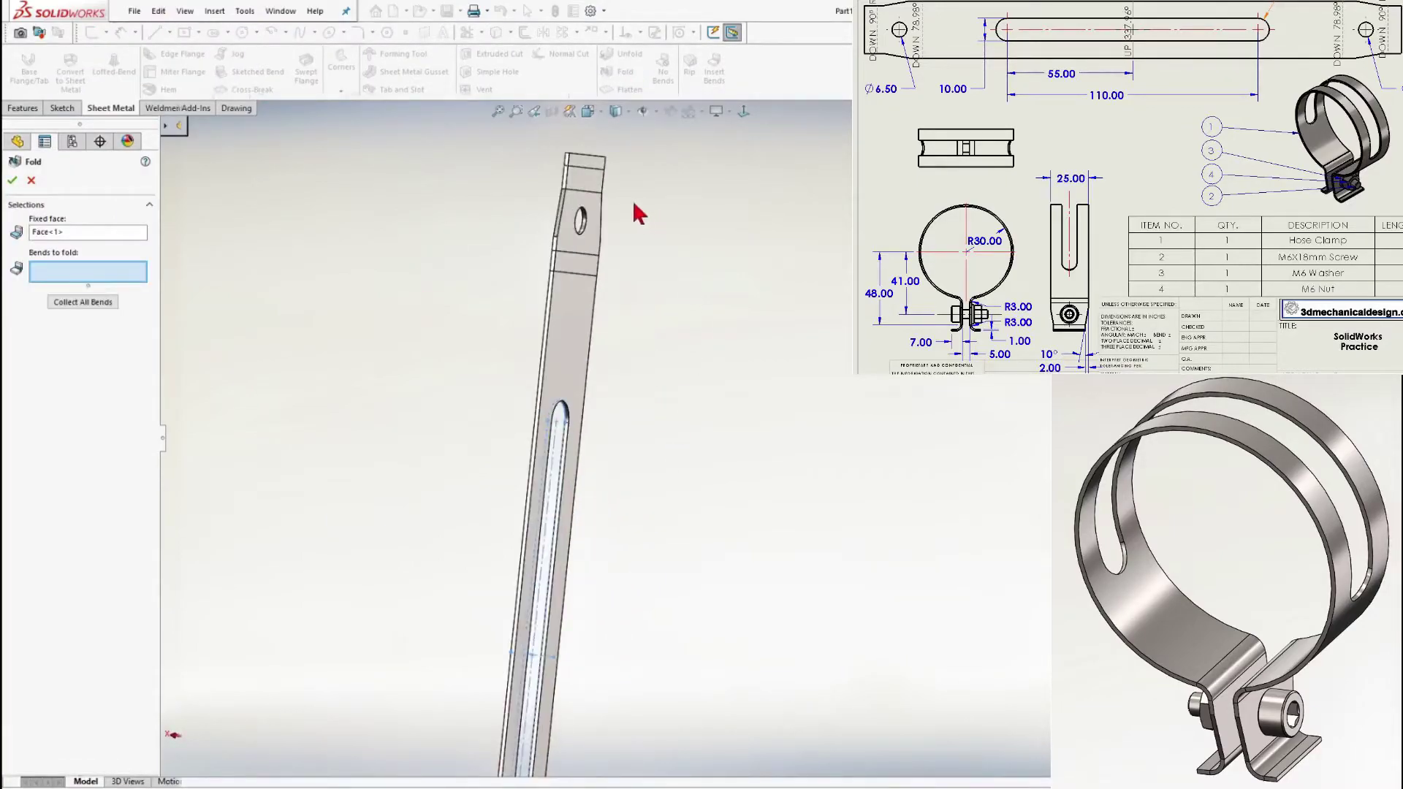
click(595, 186)
click(589, 264)
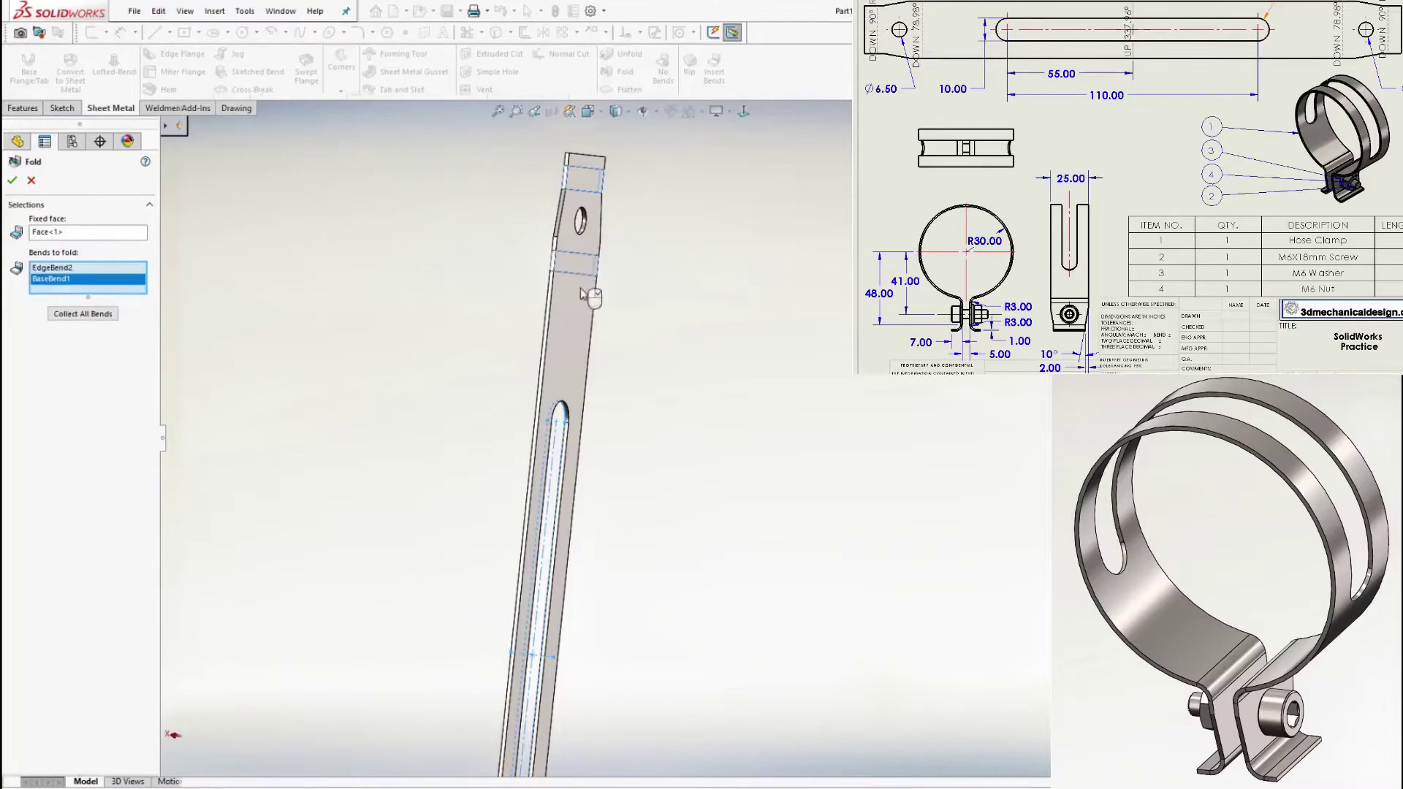
scroll(641, 661, up, 4)
scroll(504, 554, down, 4)
click(490, 527)
click(485, 611)
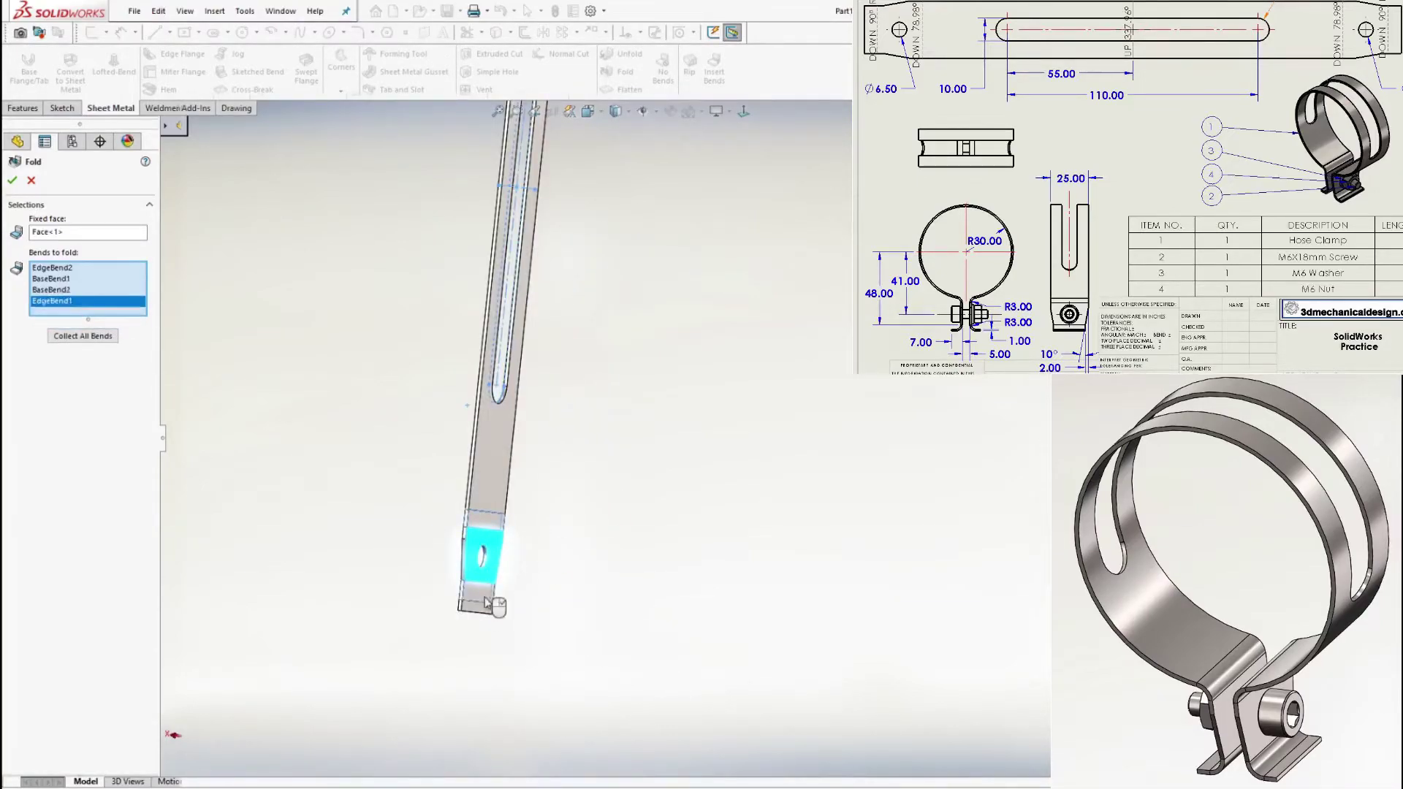
click(12, 181)
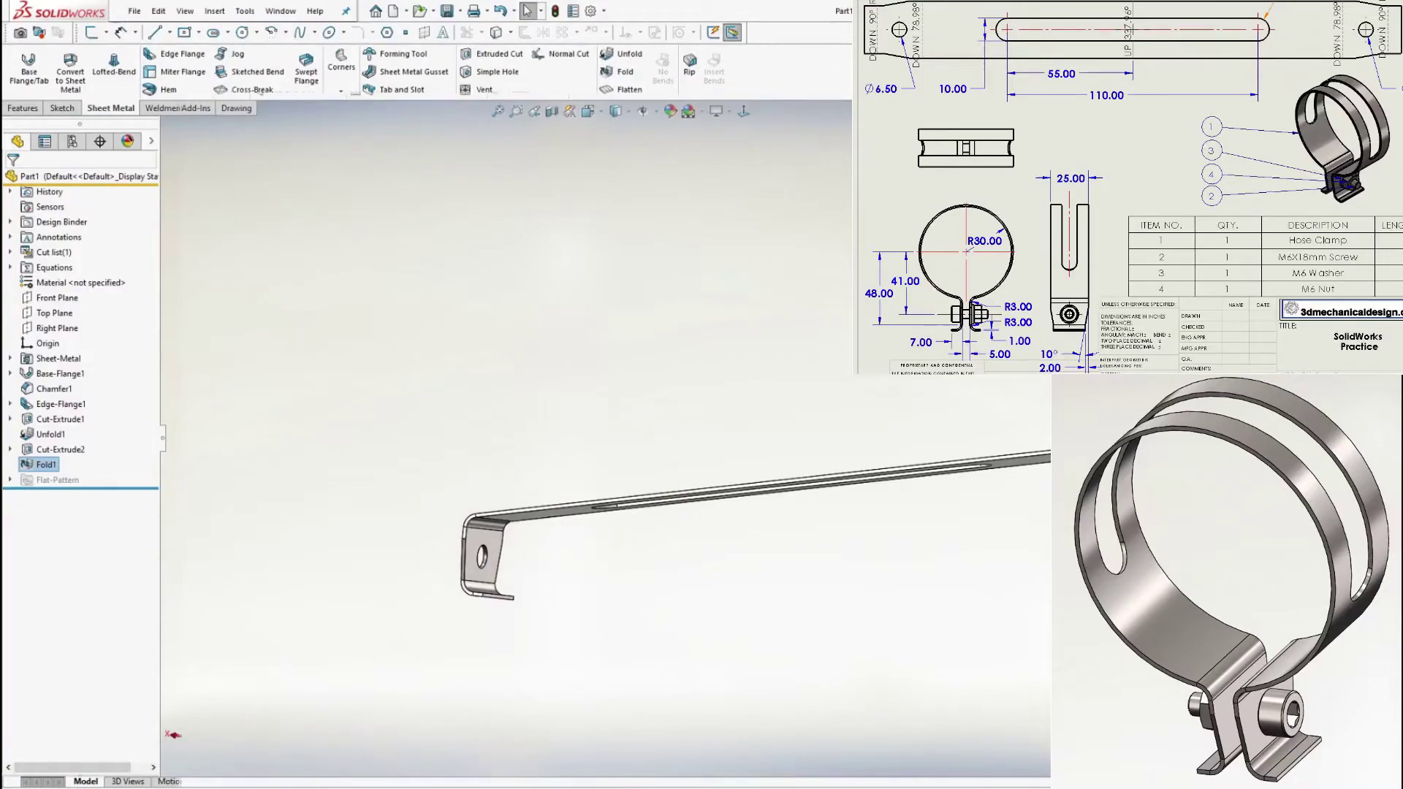
Edit Fold1 to include BaseBend3, then view the ring clamp from the front
right_click(48, 470)
click(52, 447)
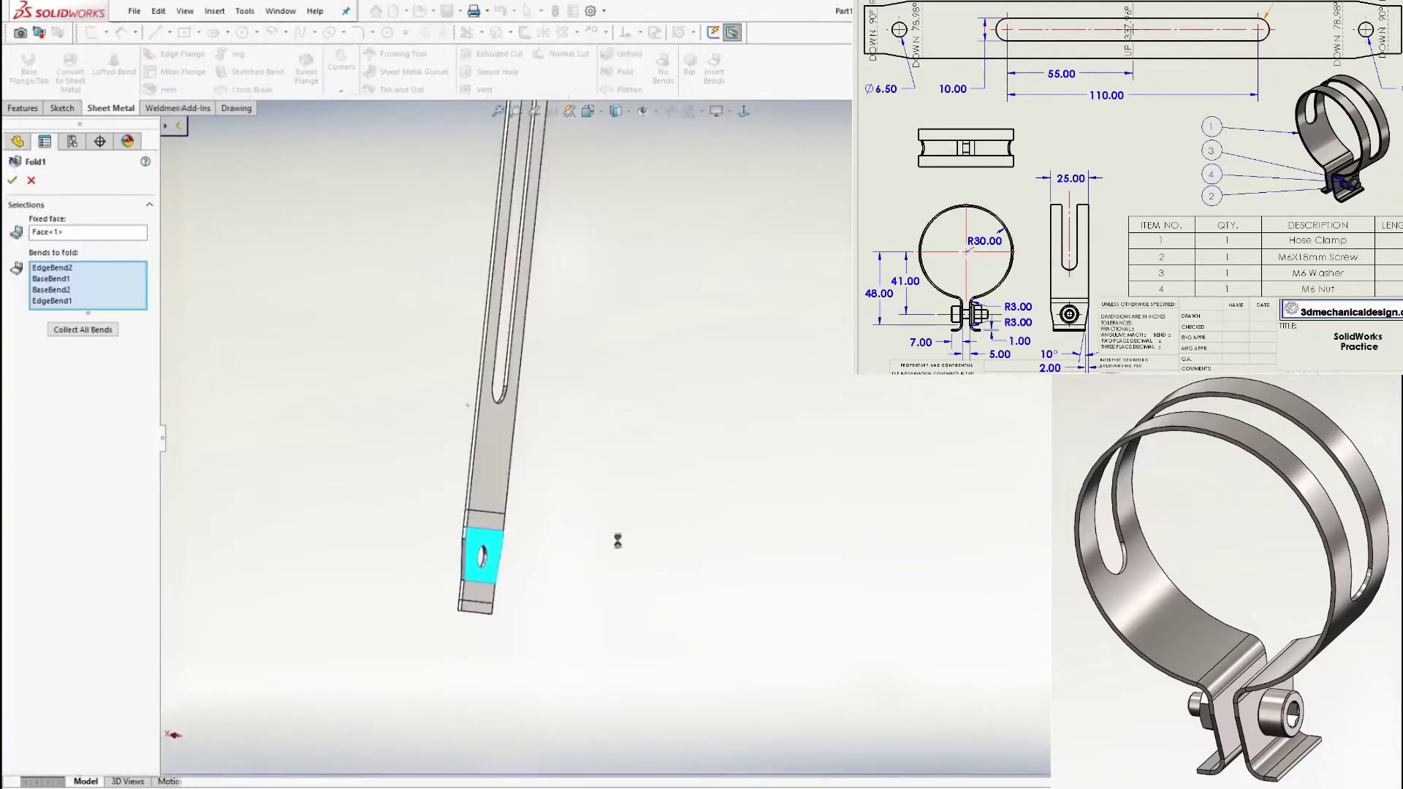
click(520, 369)
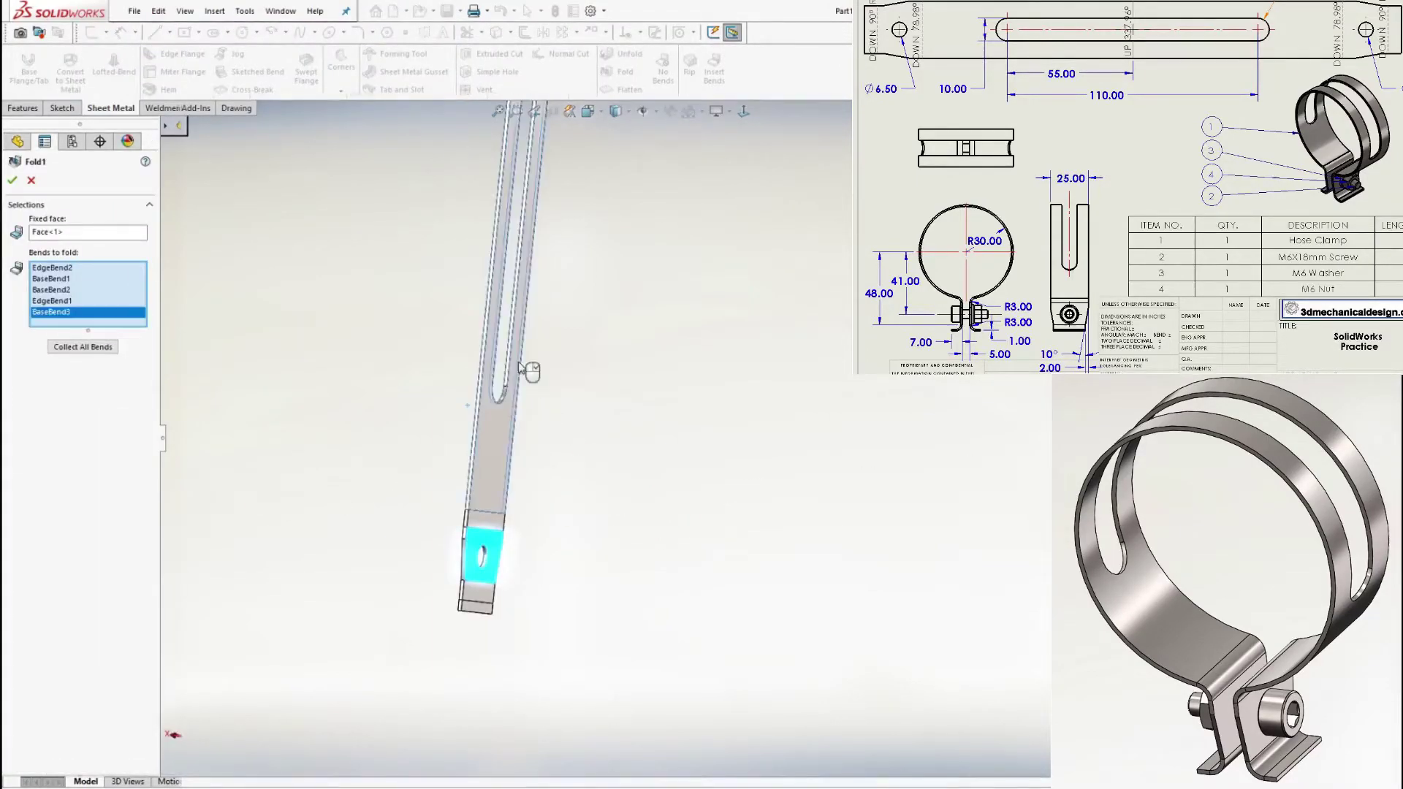
click(13, 180)
middle_drag(602, 374, 599, 475)
scroll(575, 488, down, 3)
key(ctrl+1)
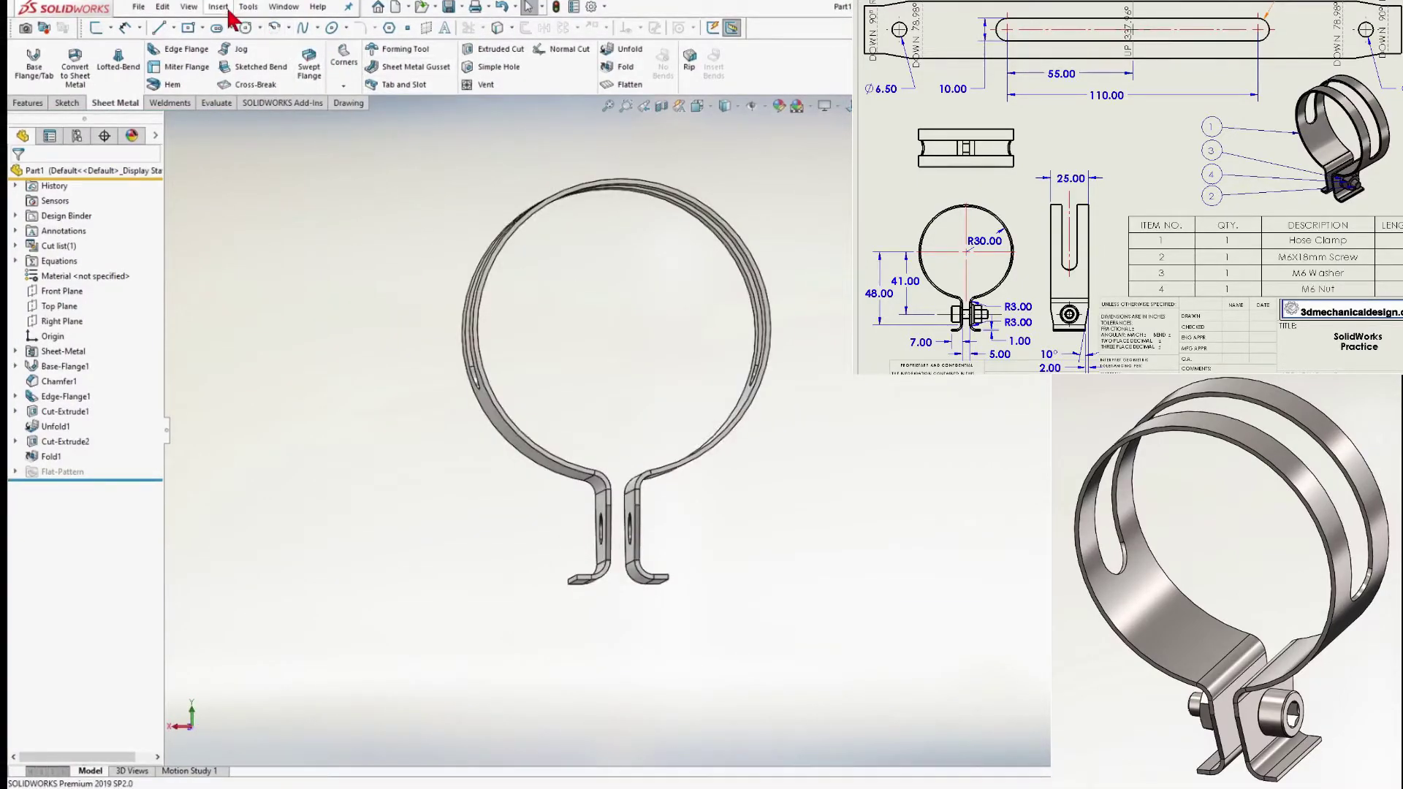
Insert the SHCS M6 X 18 LG screw part beside the tab, converting its units
click(223, 8)
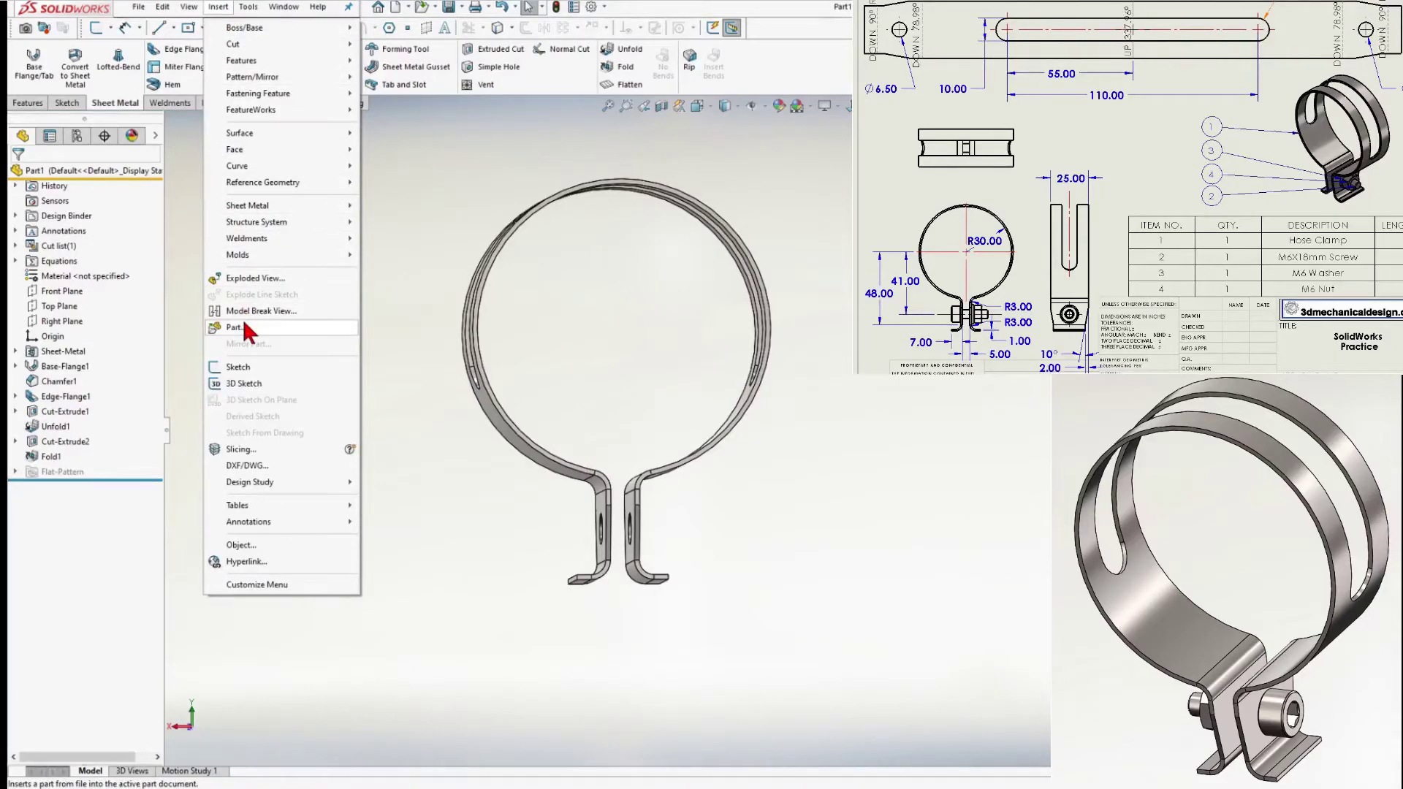
click(245, 323)
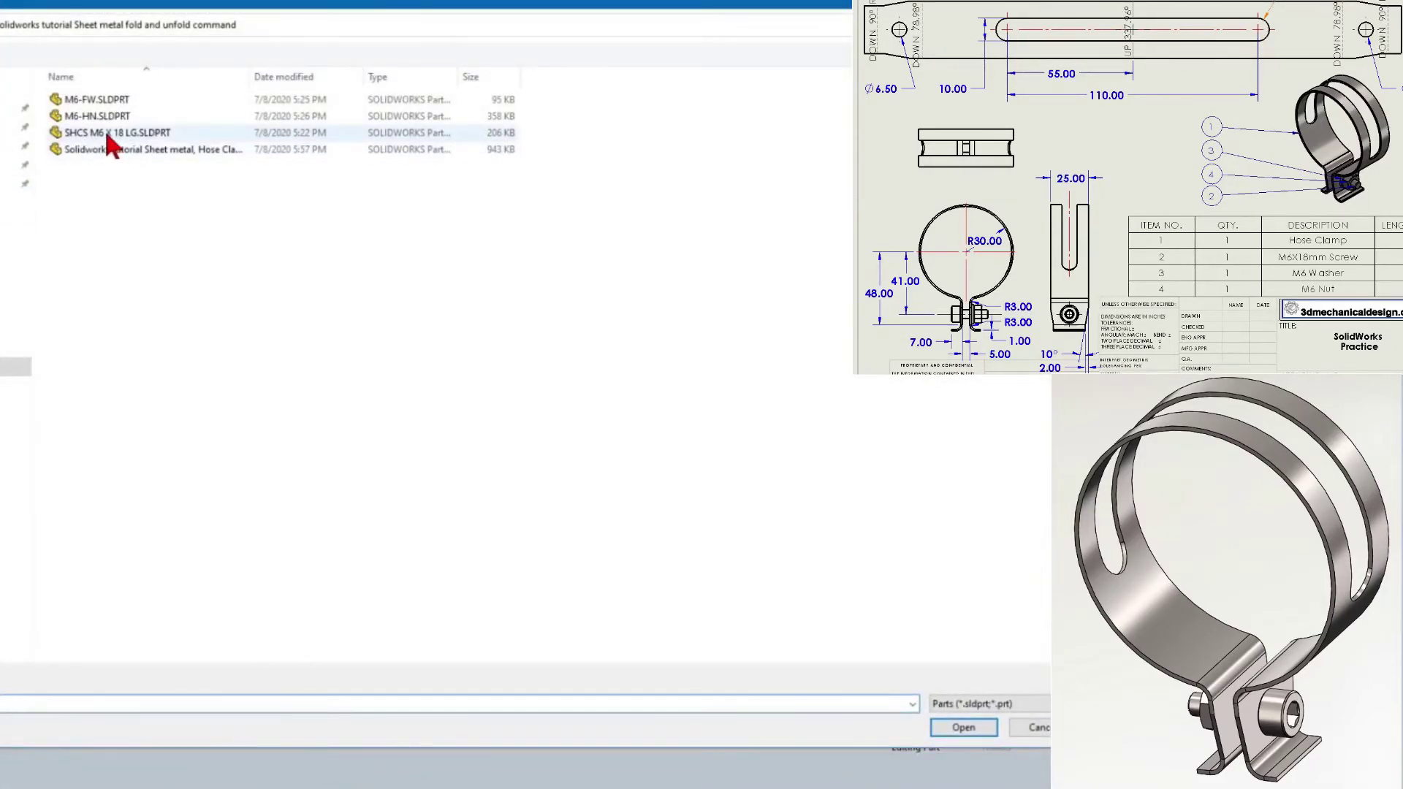
click(109, 134)
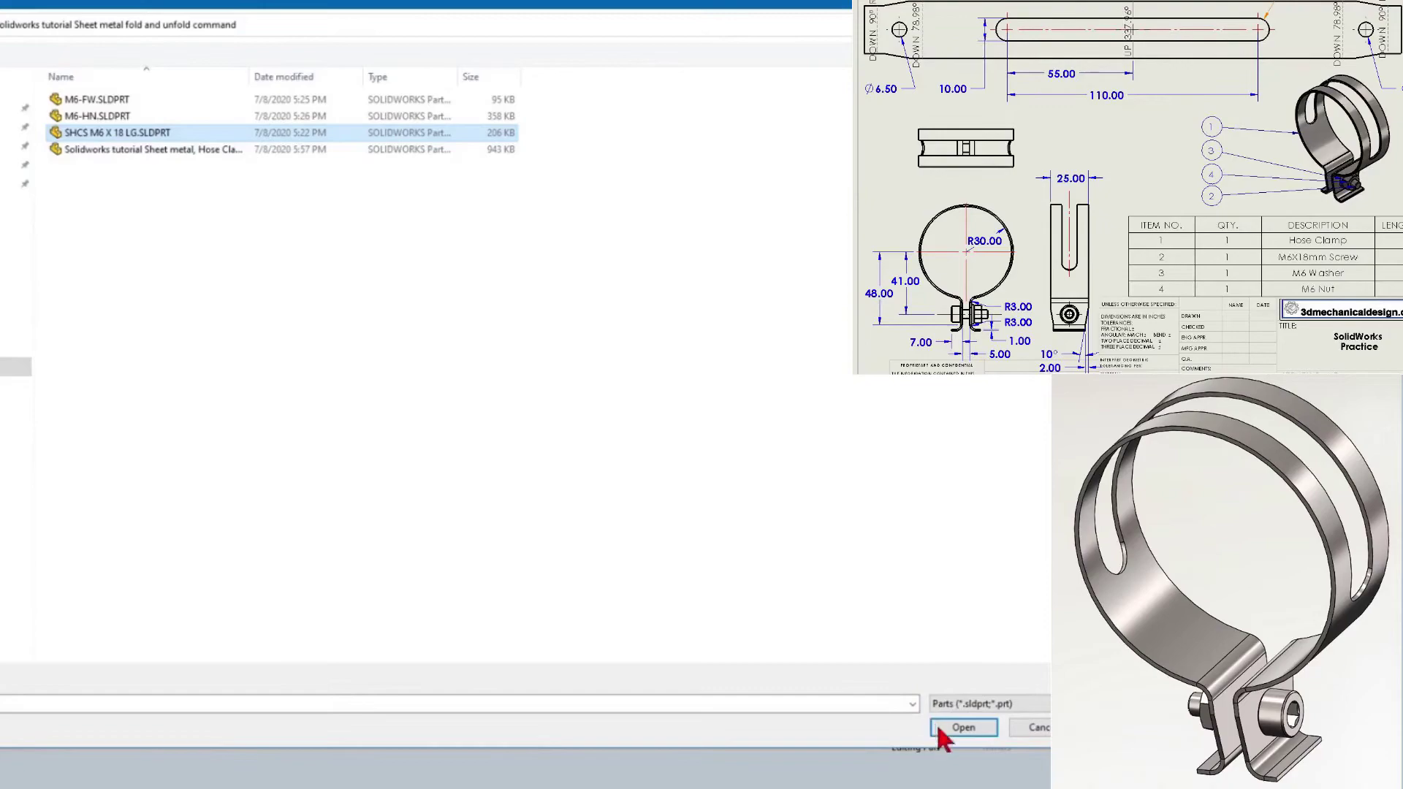
click(963, 728)
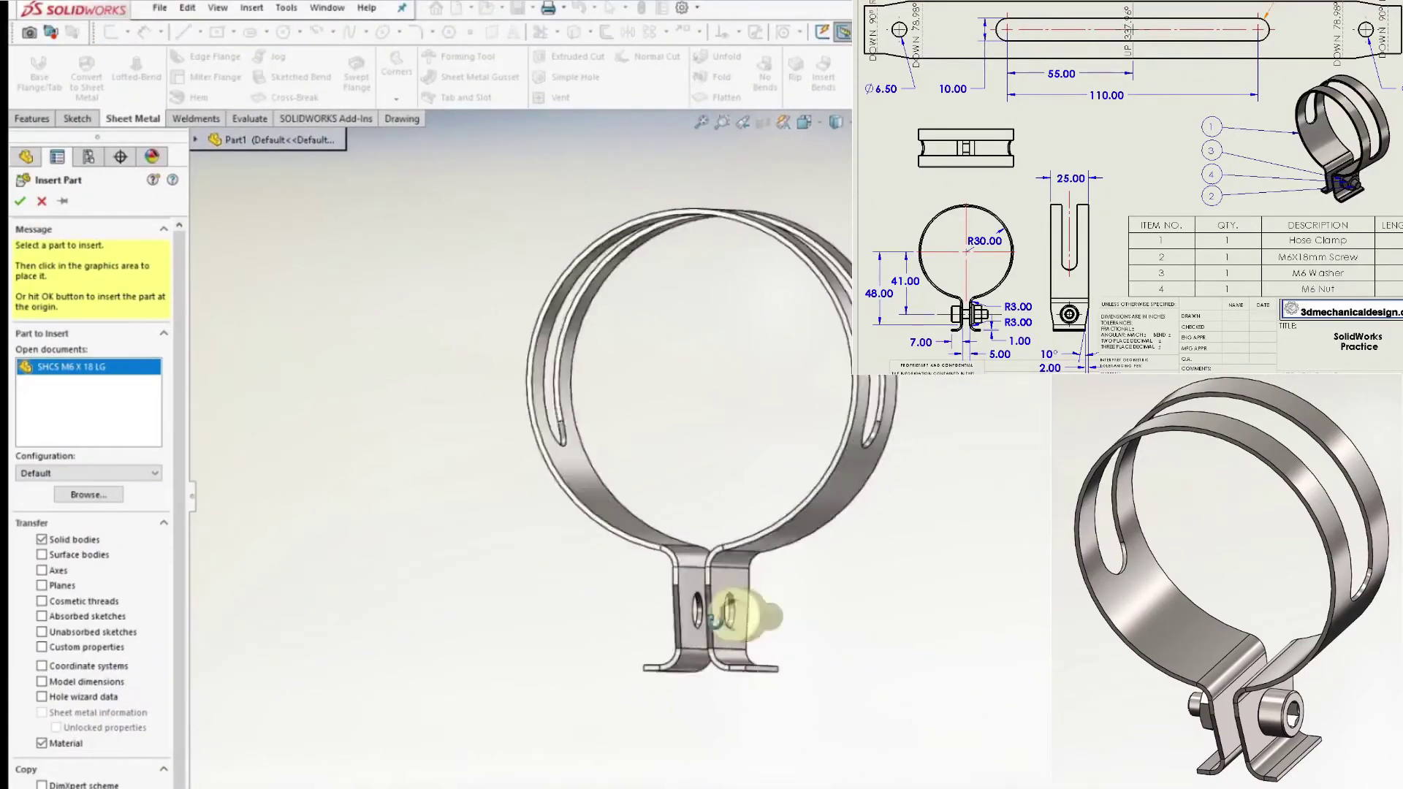
scroll(665, 640, up, 5)
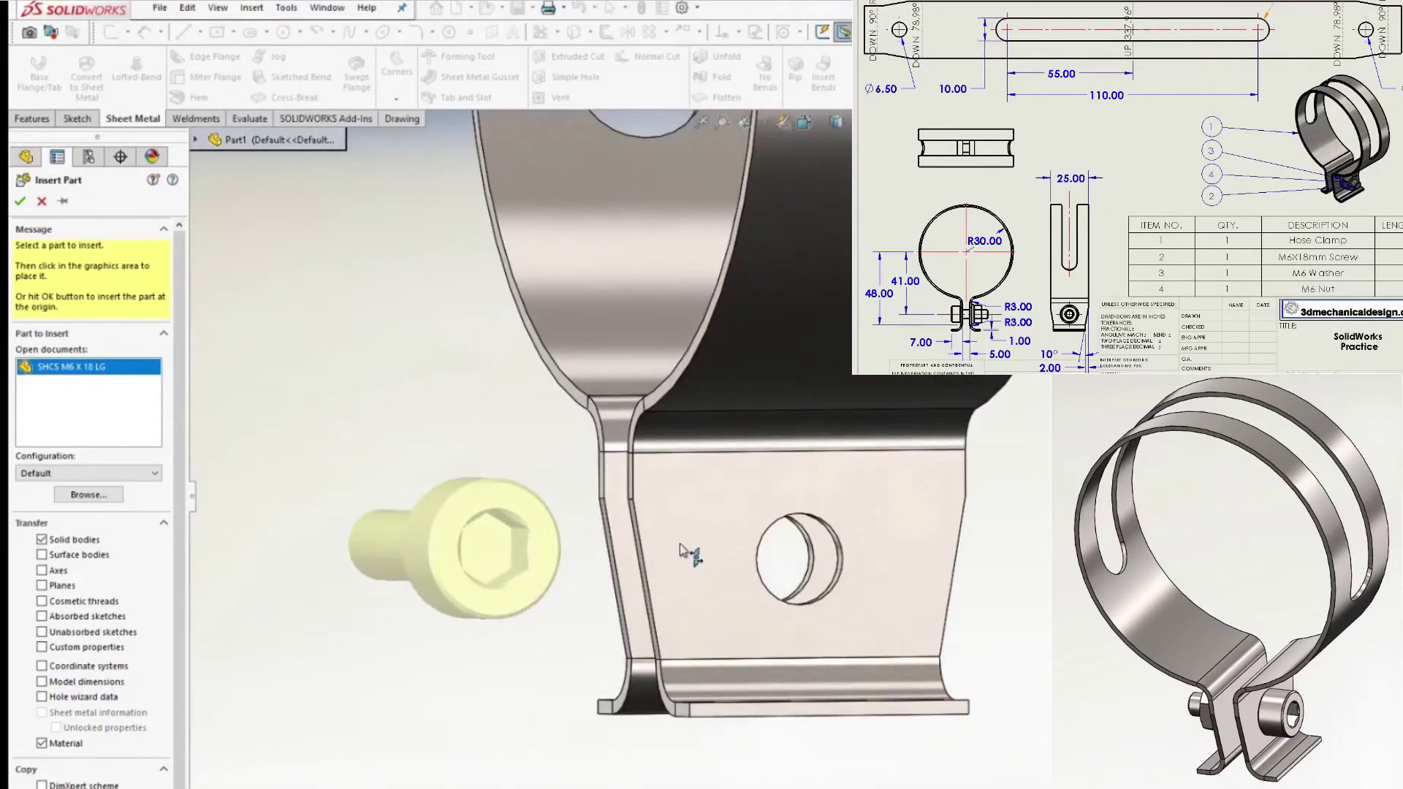
click(687, 554)
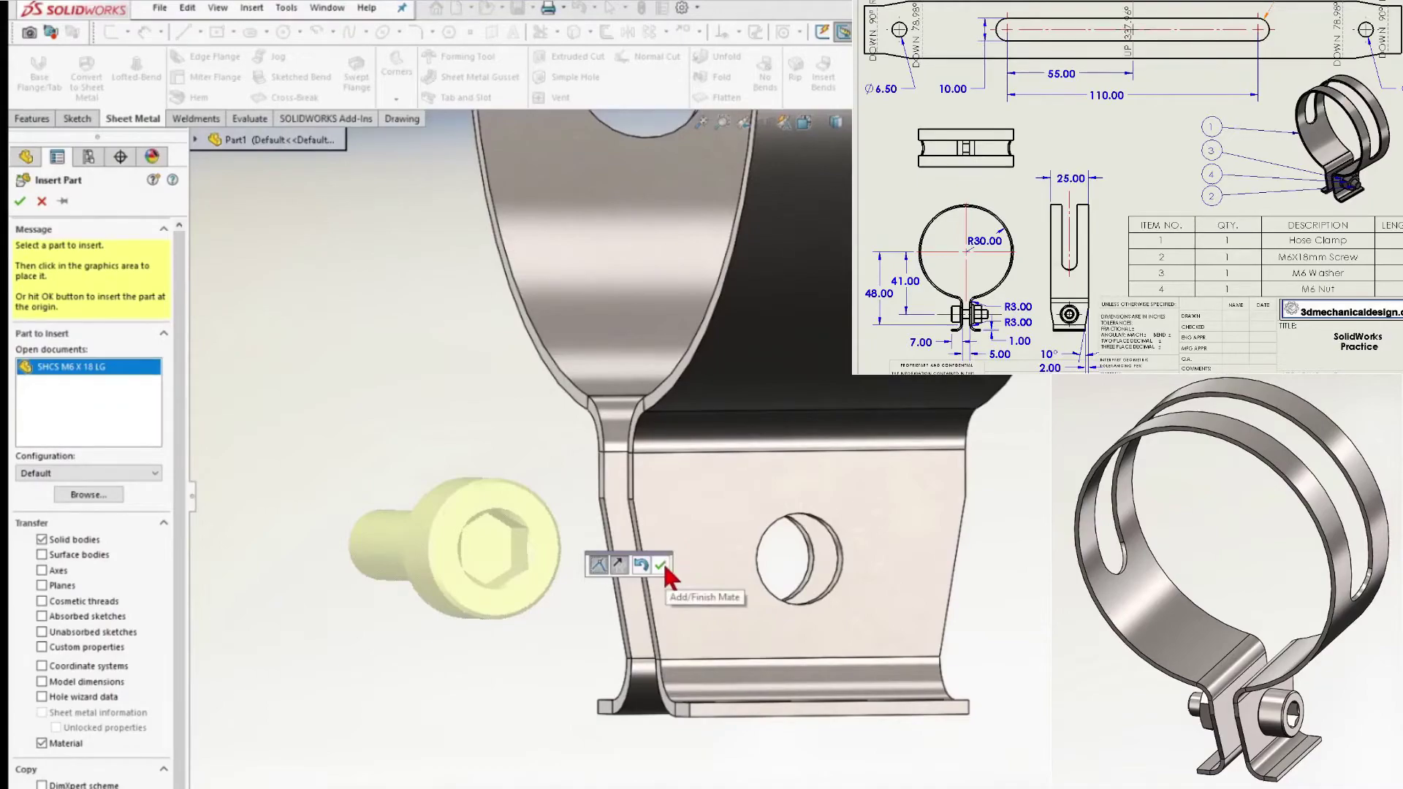
click(662, 563)
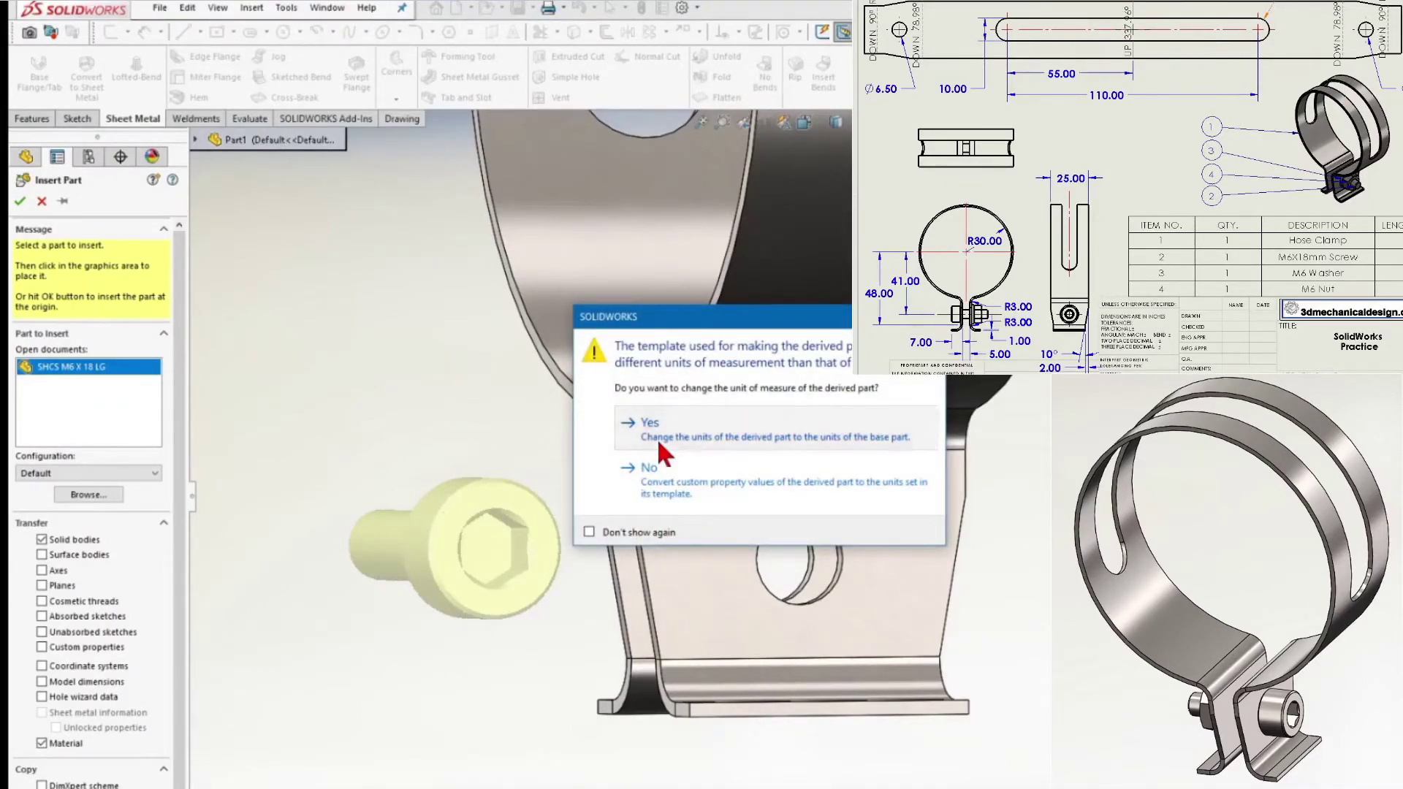
click(656, 431)
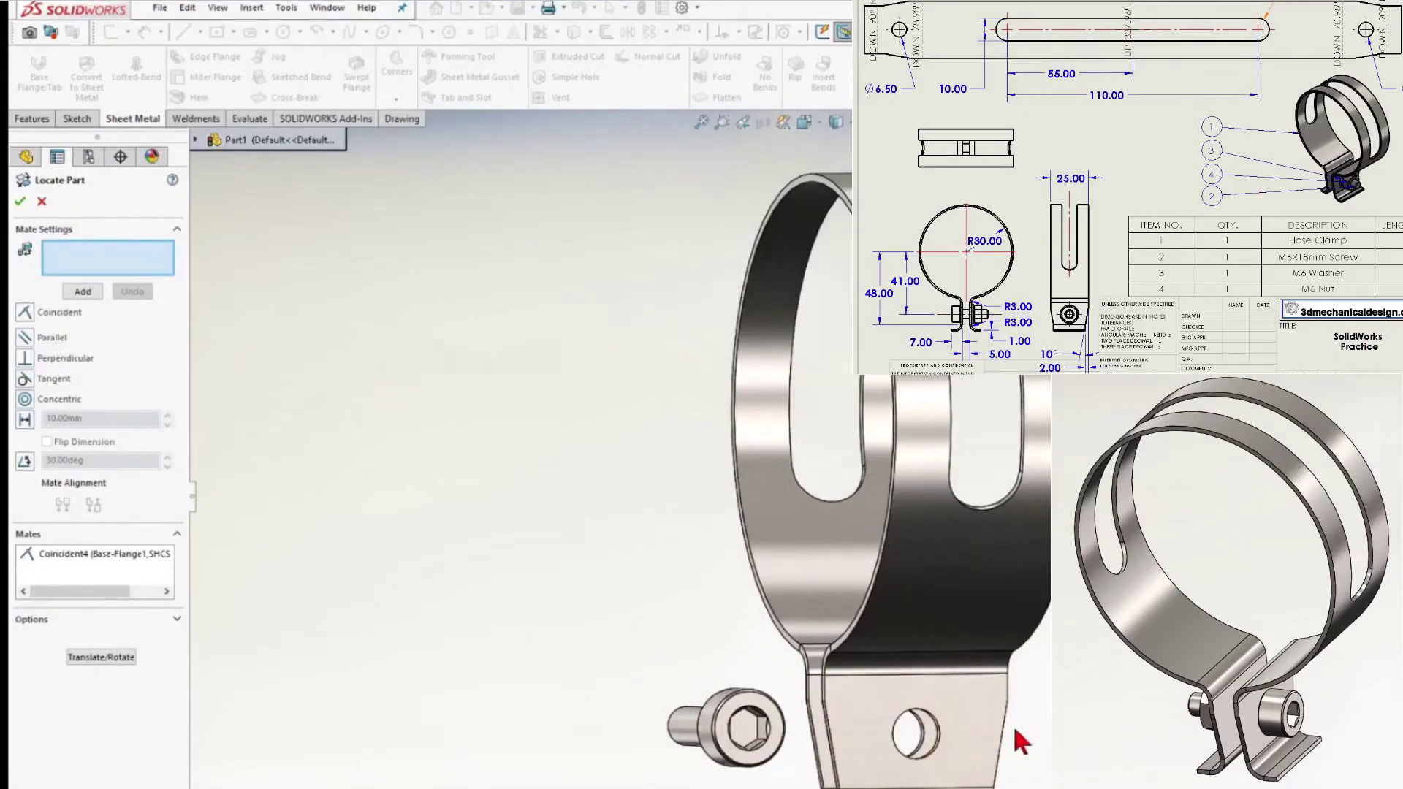
Mate the screw concentric with the tab hole's edge and accept its placement
scroll(1015, 731, up, 3)
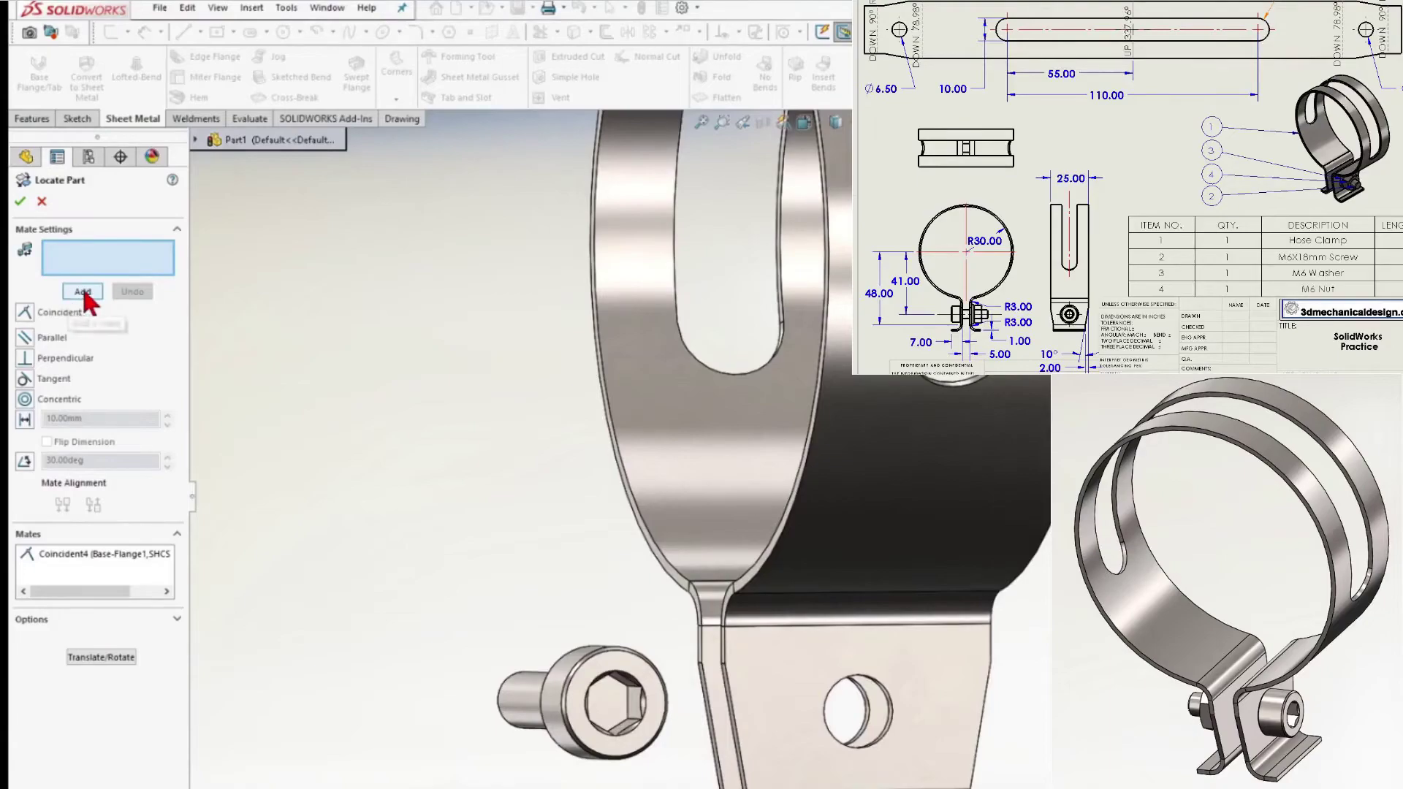
click(891, 712)
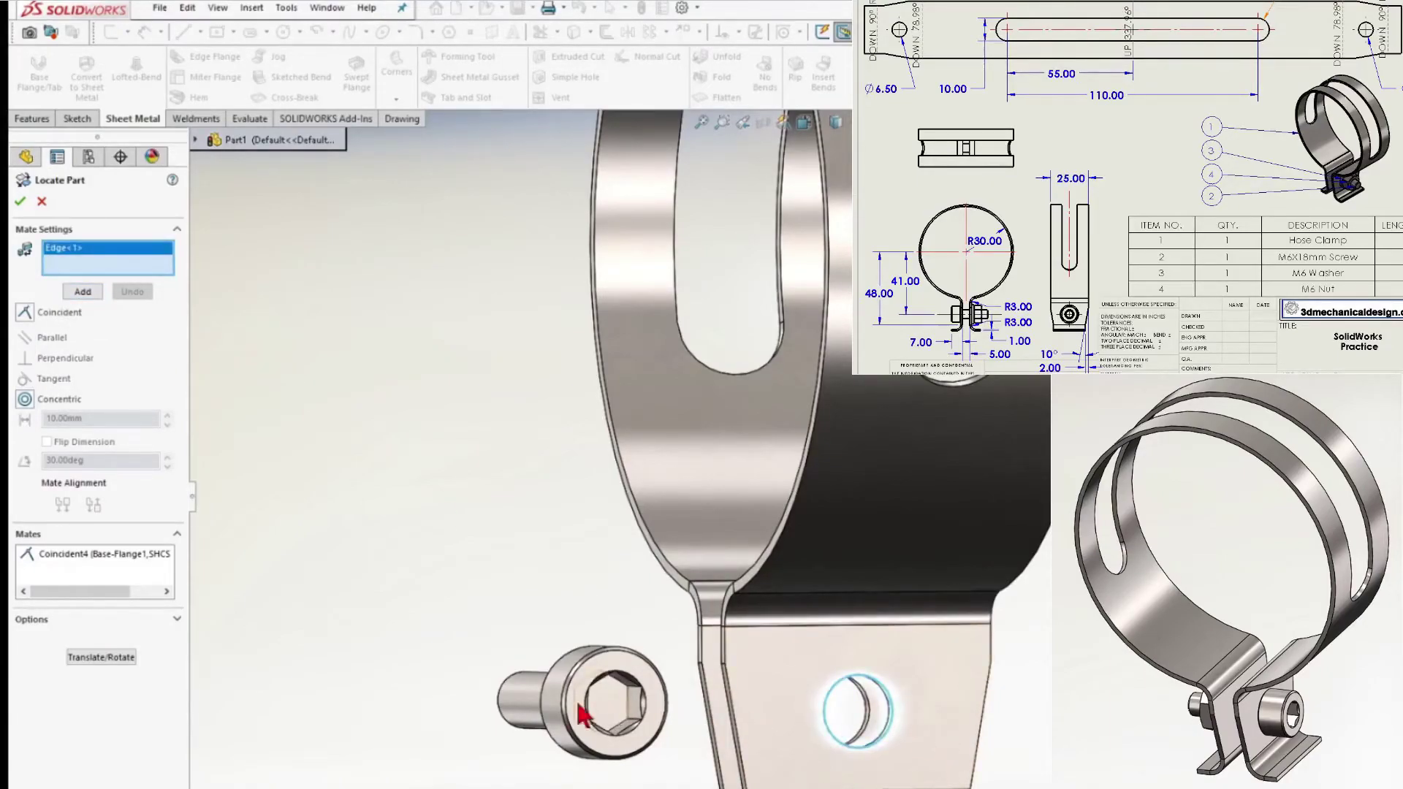
click(25, 400)
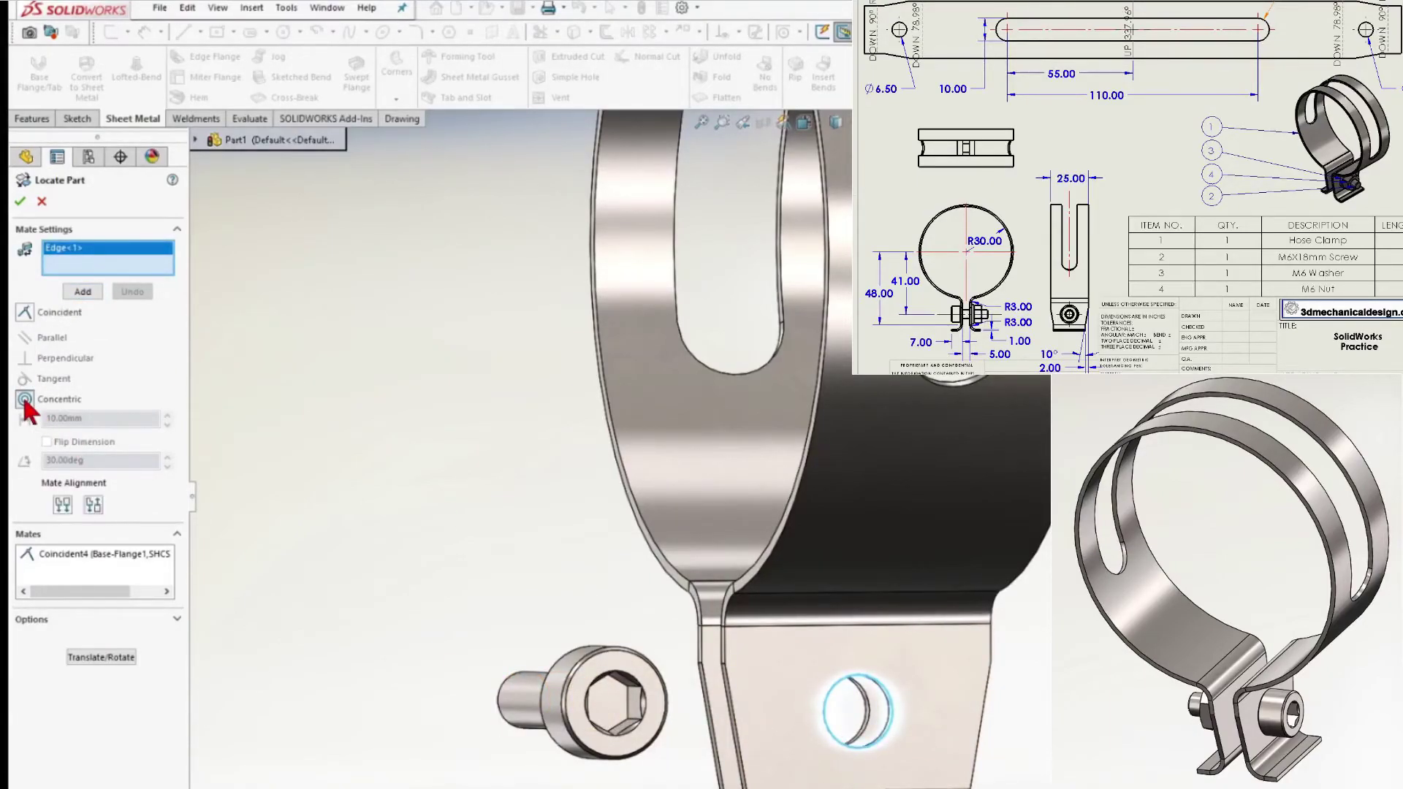
click(535, 721)
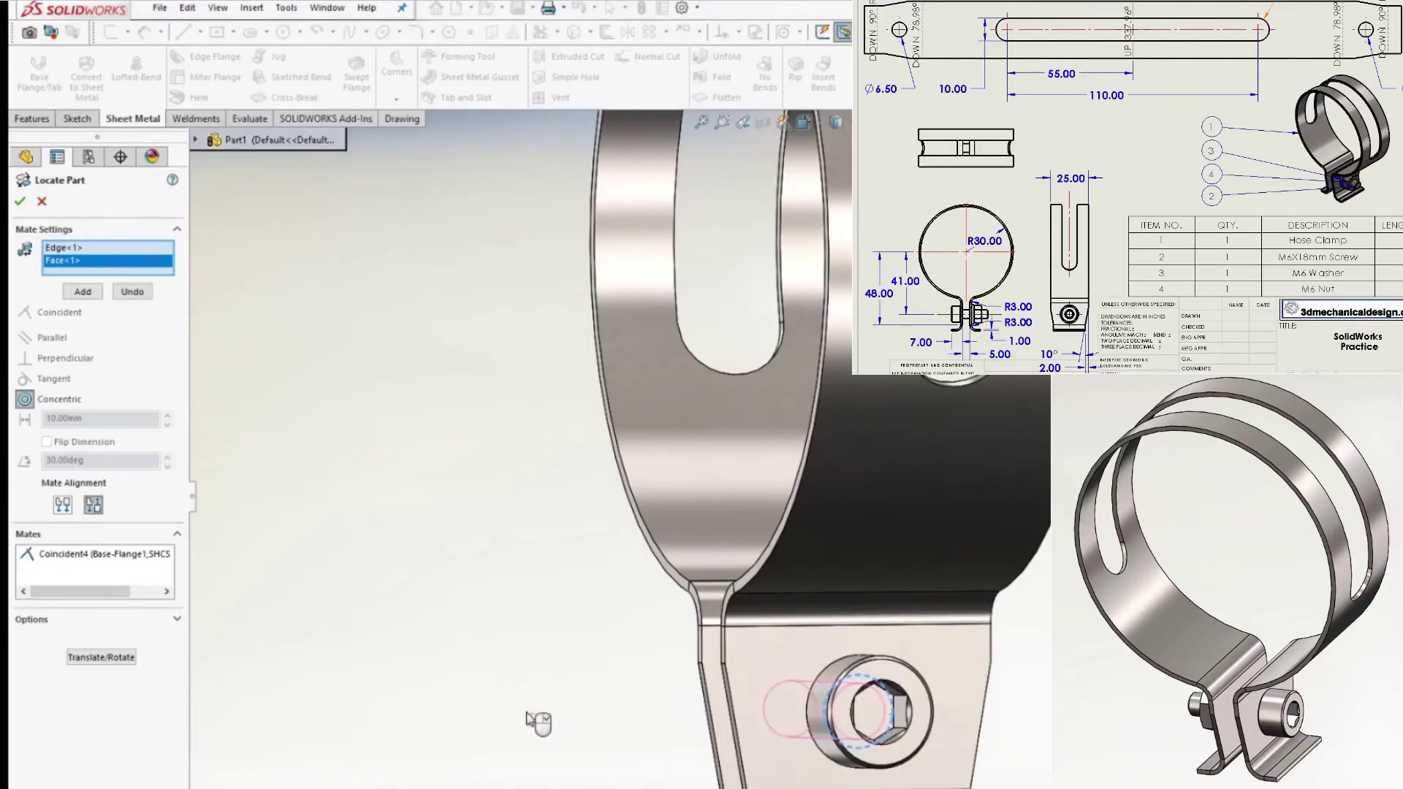
click(20, 203)
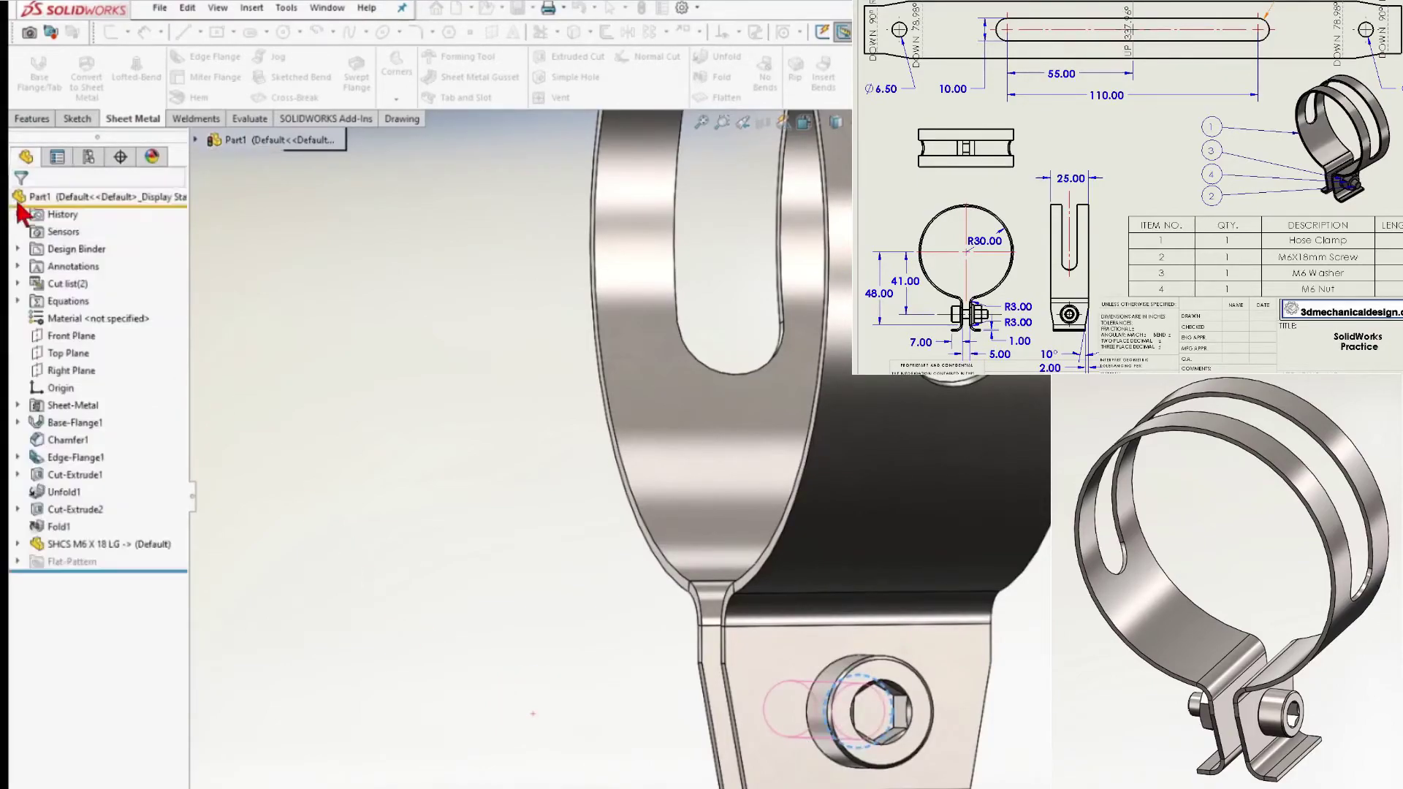
scroll(908, 557, down, 5)
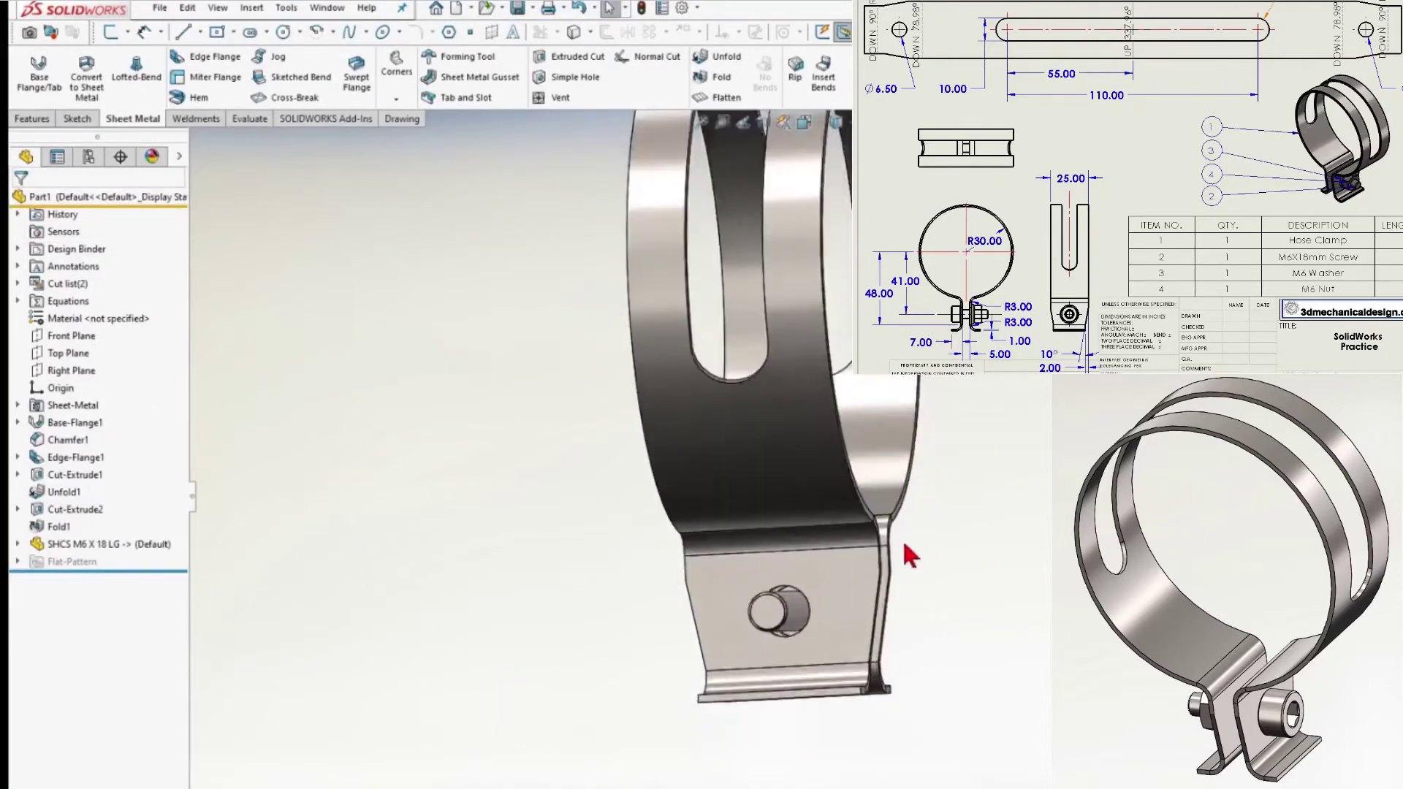
Insert the M6-FW washer part near the screw, matching the clamp's units
click(251, 7)
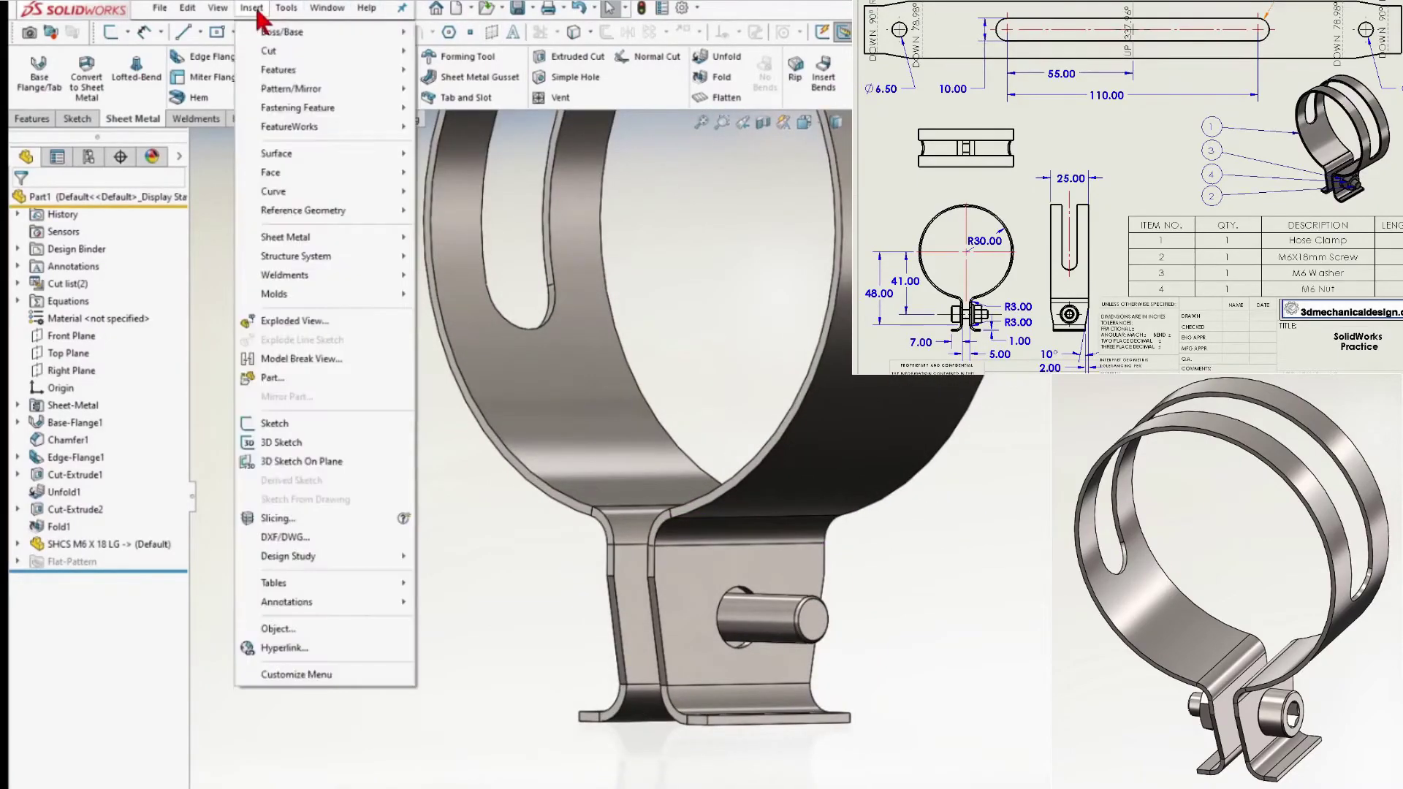
click(289, 374)
double_click(102, 101)
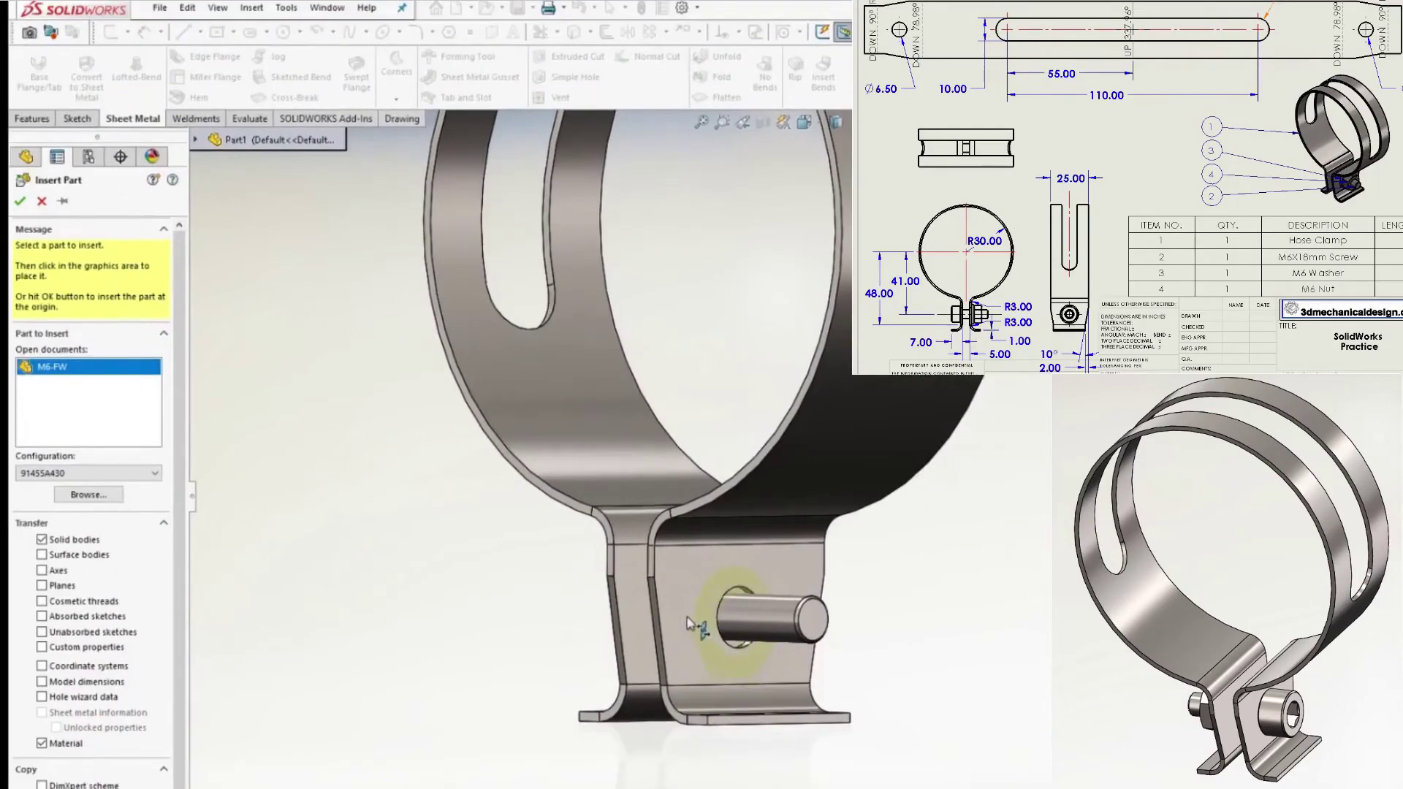
click(675, 597)
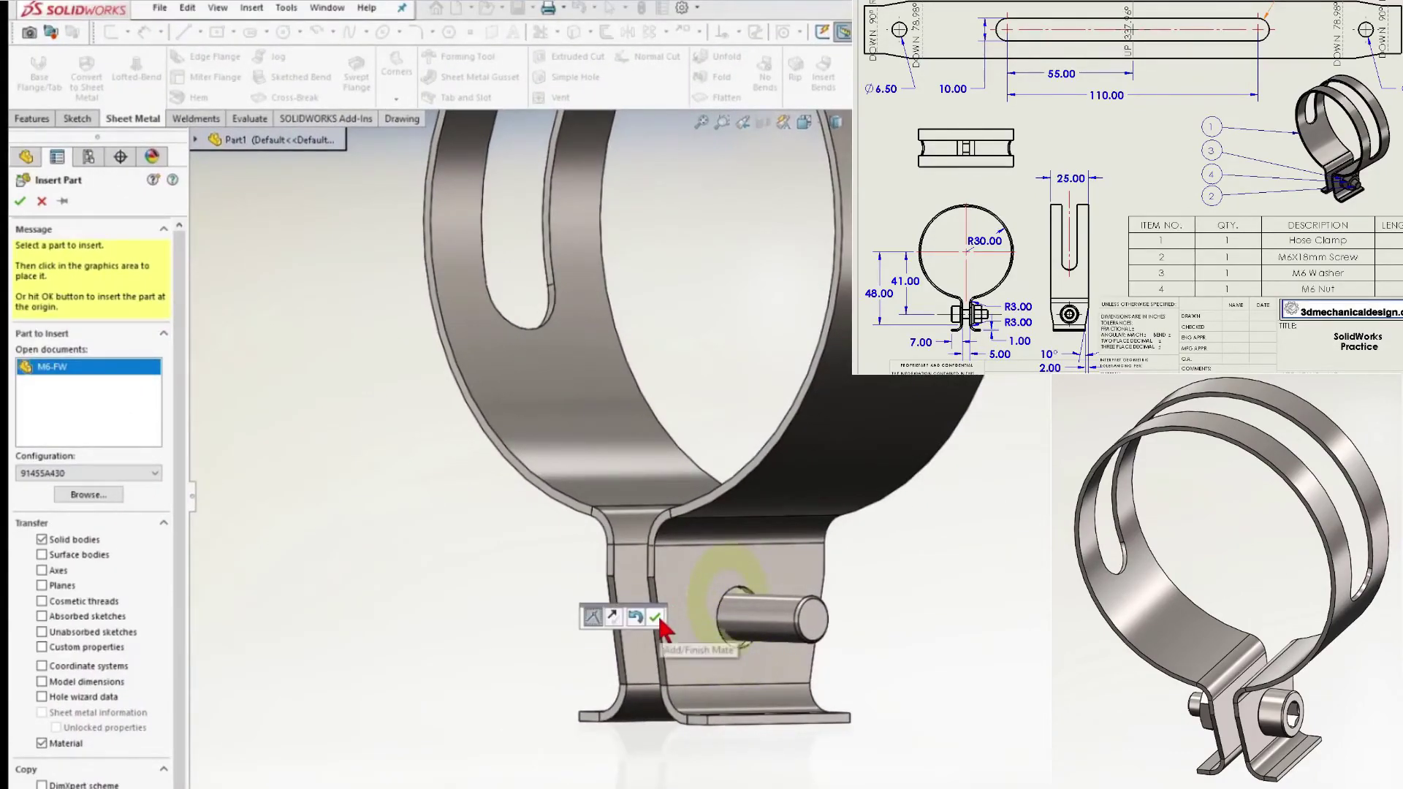
click(656, 618)
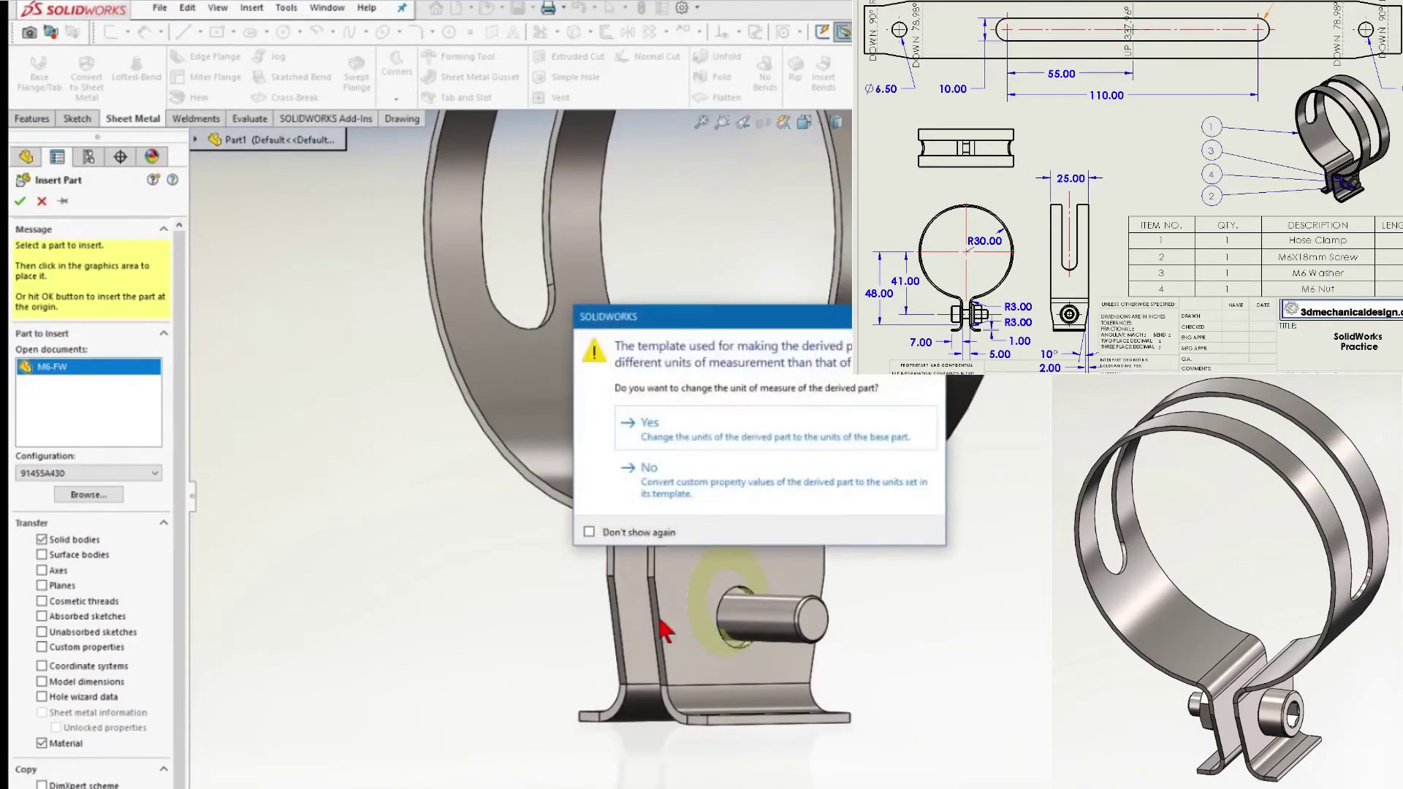
click(672, 448)
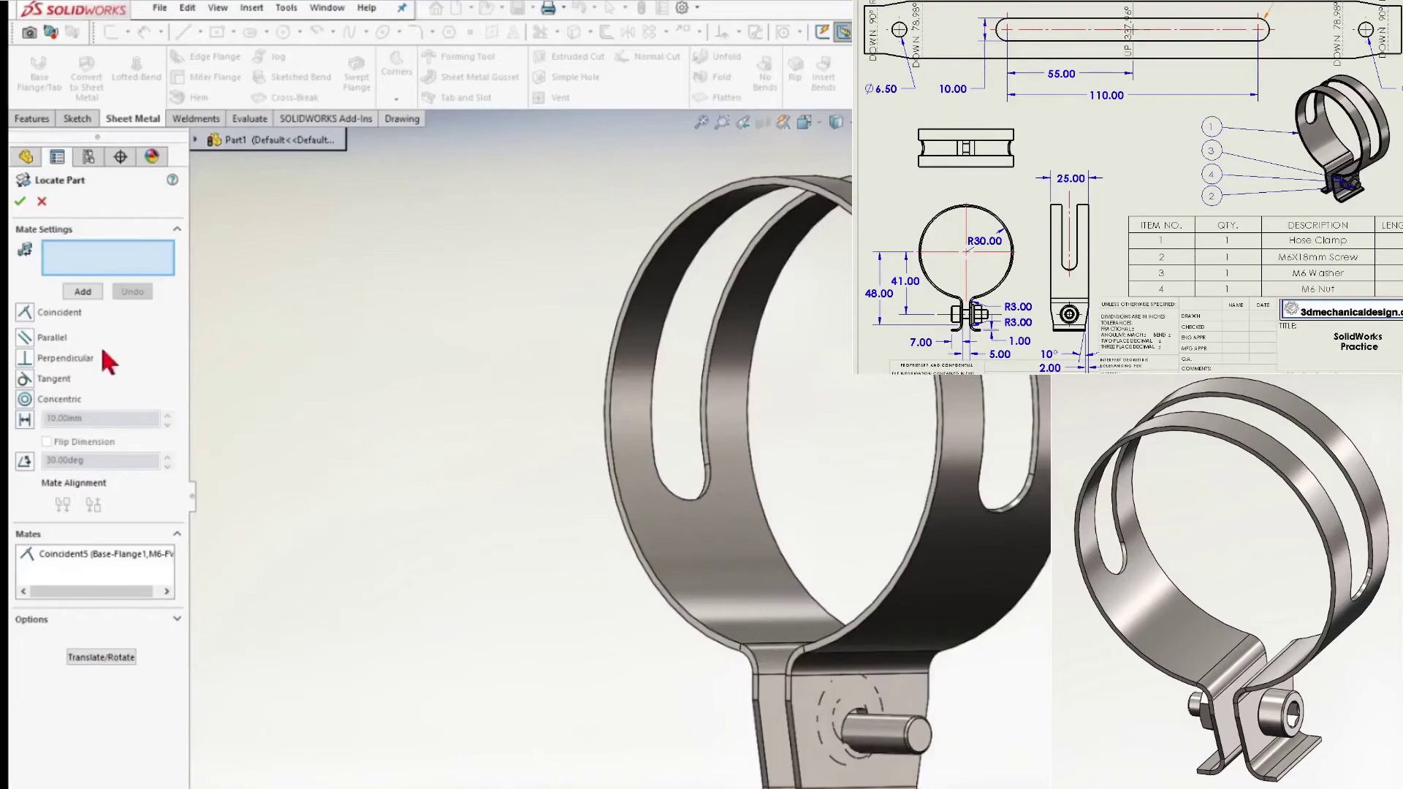
Flip the washer's face mate against the tab and centre it on the screw shank
click(88, 554)
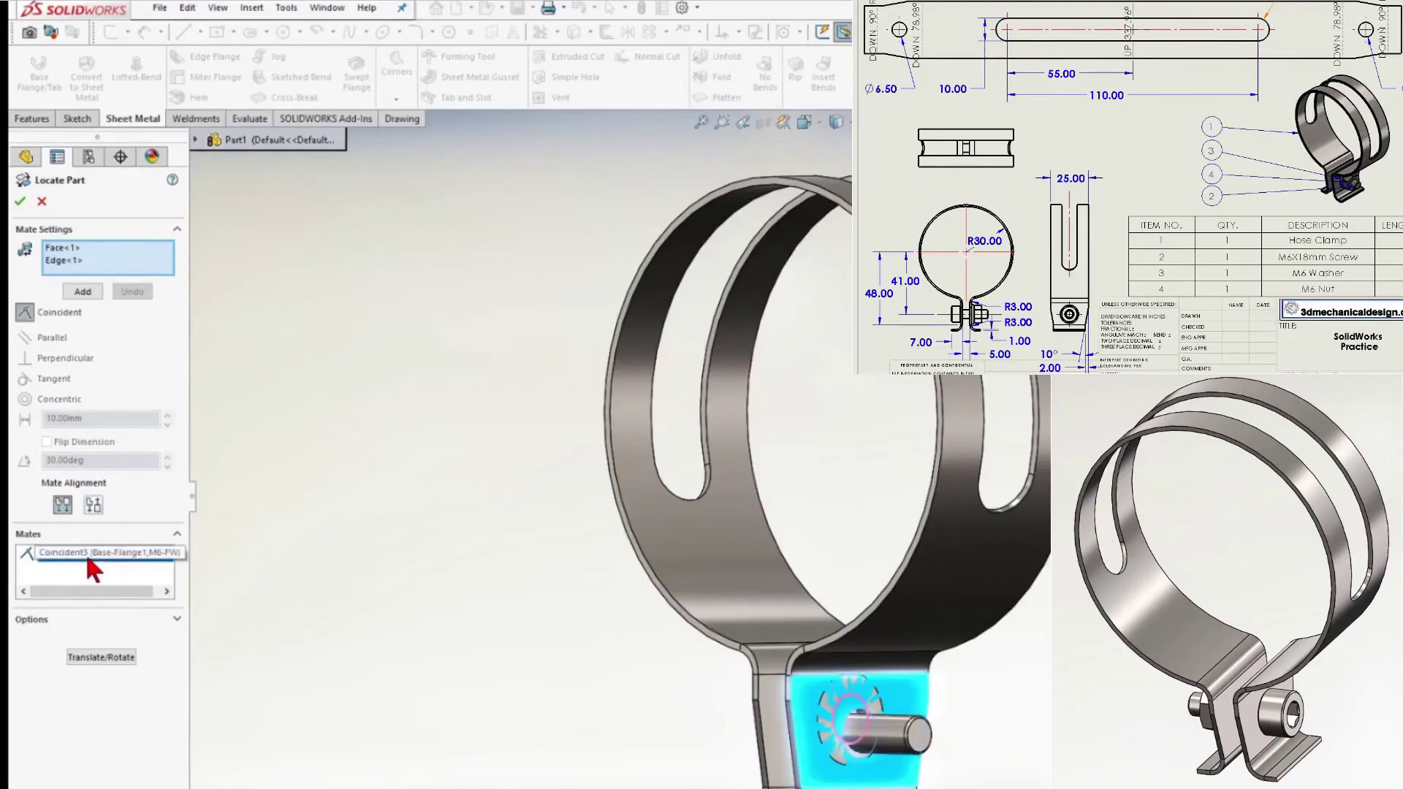
click(93, 505)
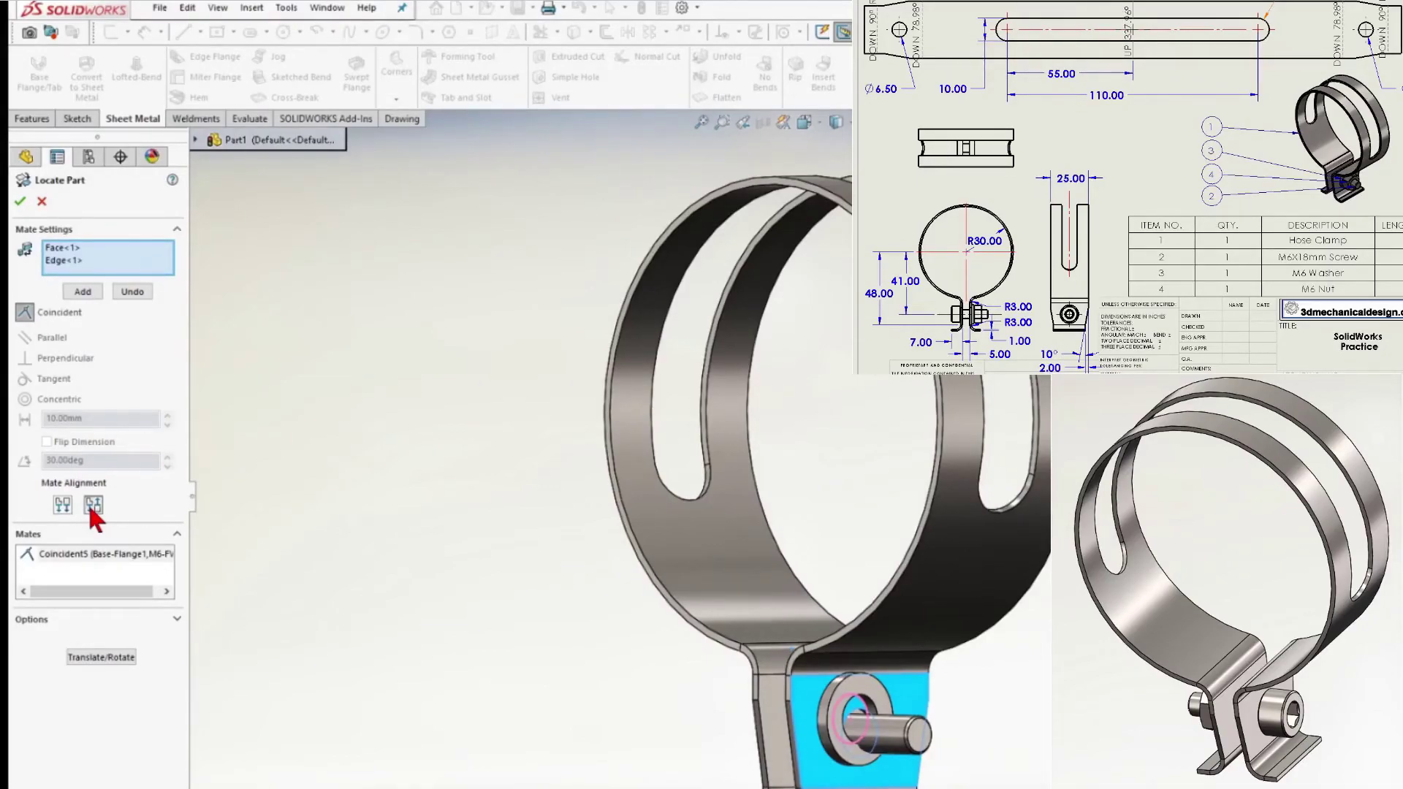
click(83, 292)
scroll(925, 740, down, 5)
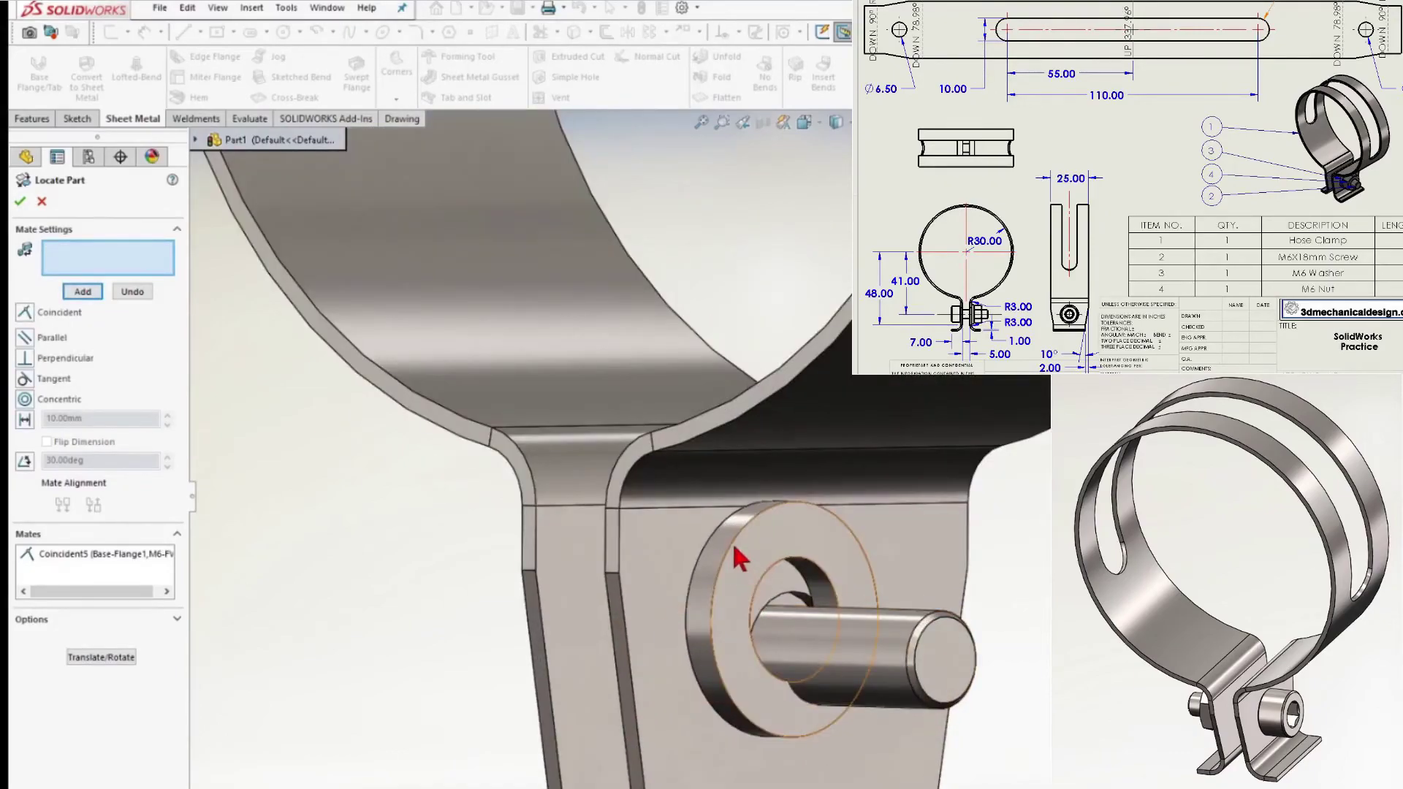
click(735, 548)
click(879, 641)
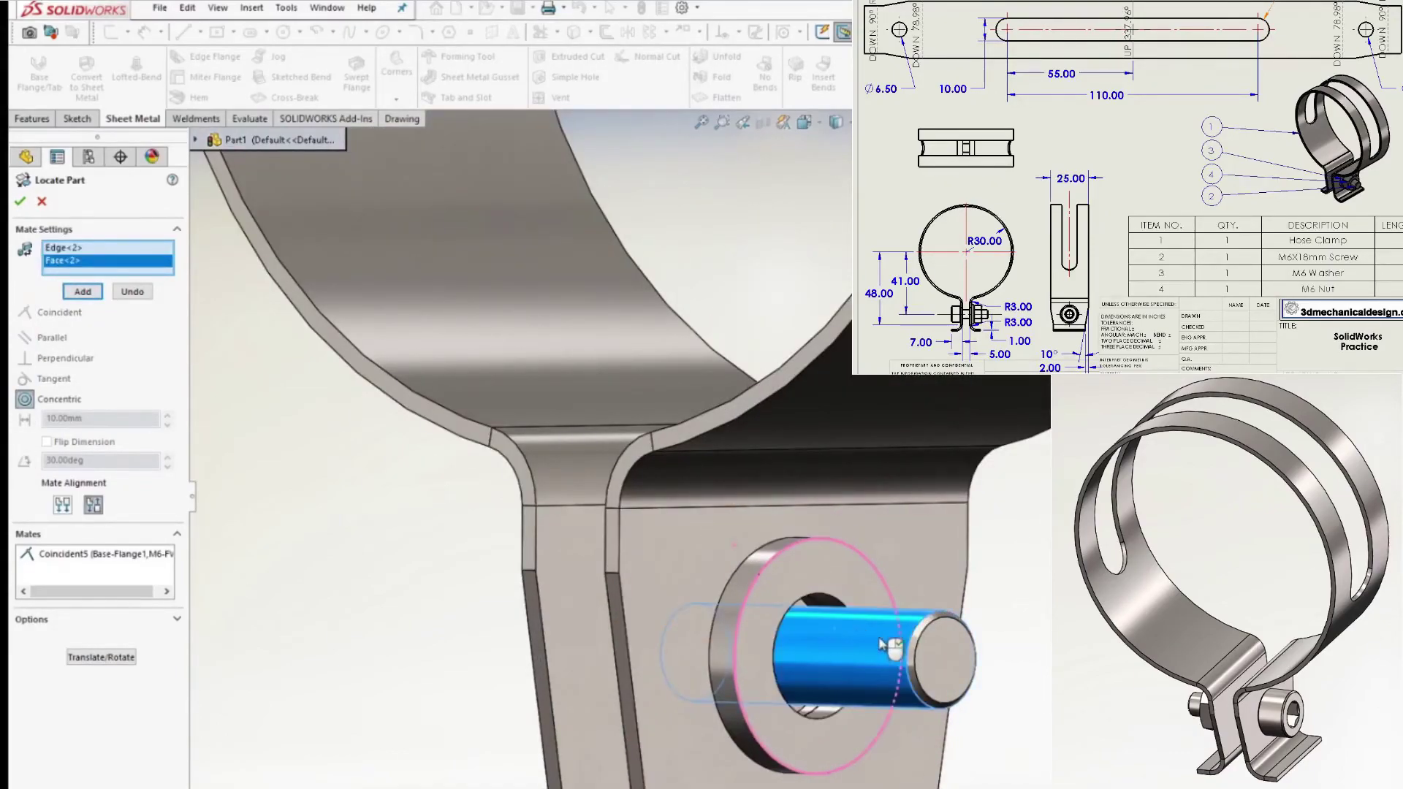
click(20, 202)
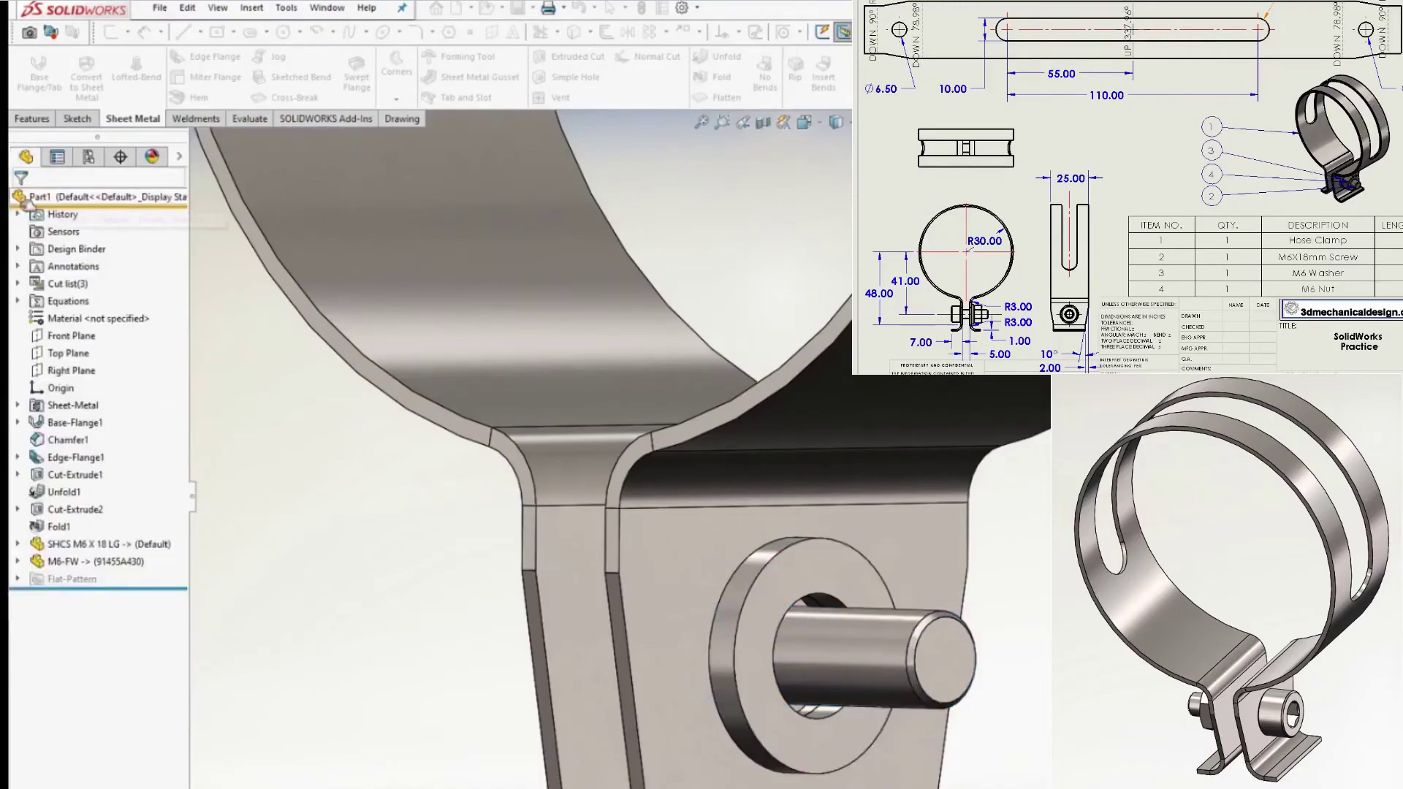
Insert the M6-HN hex nut part, matching the clamp's units
click(258, 13)
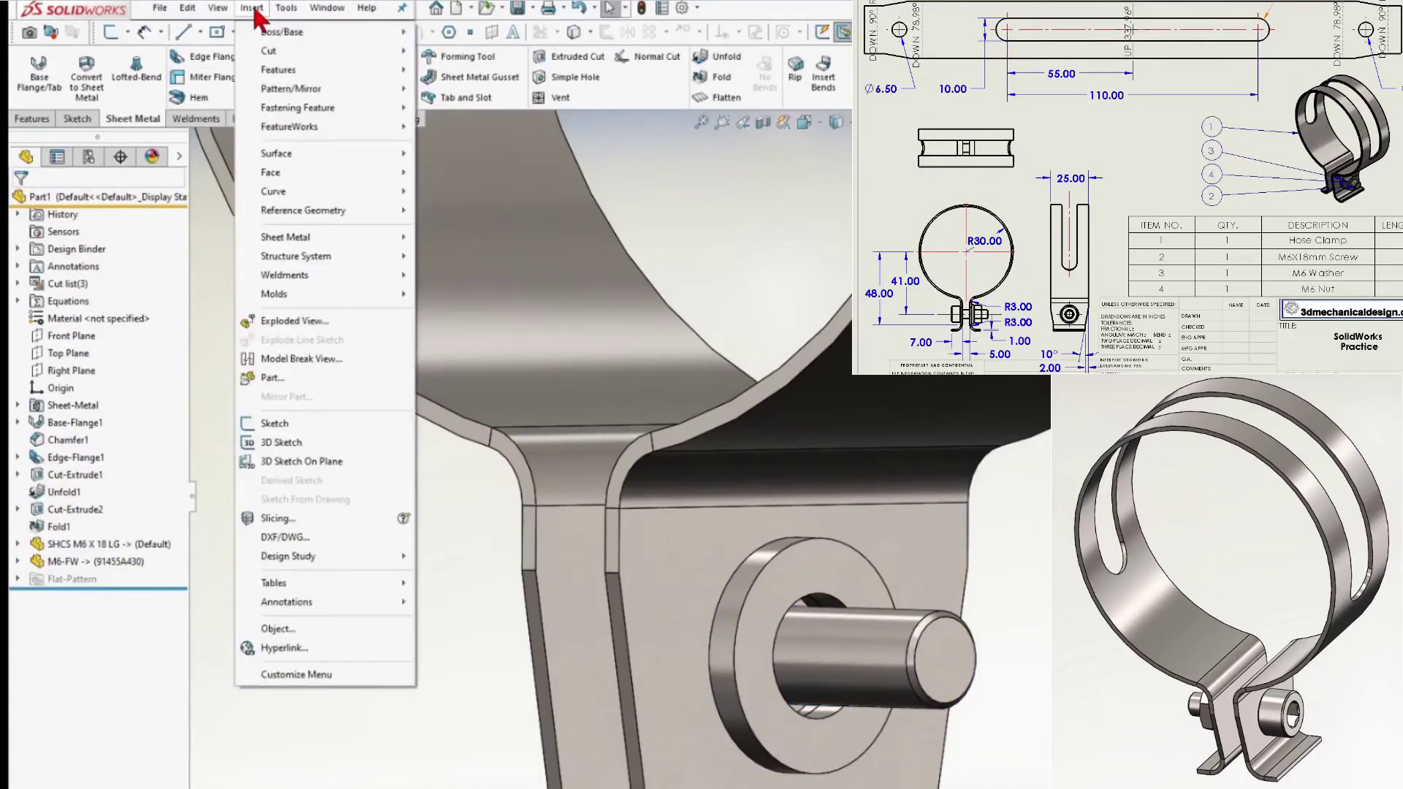
click(288, 370)
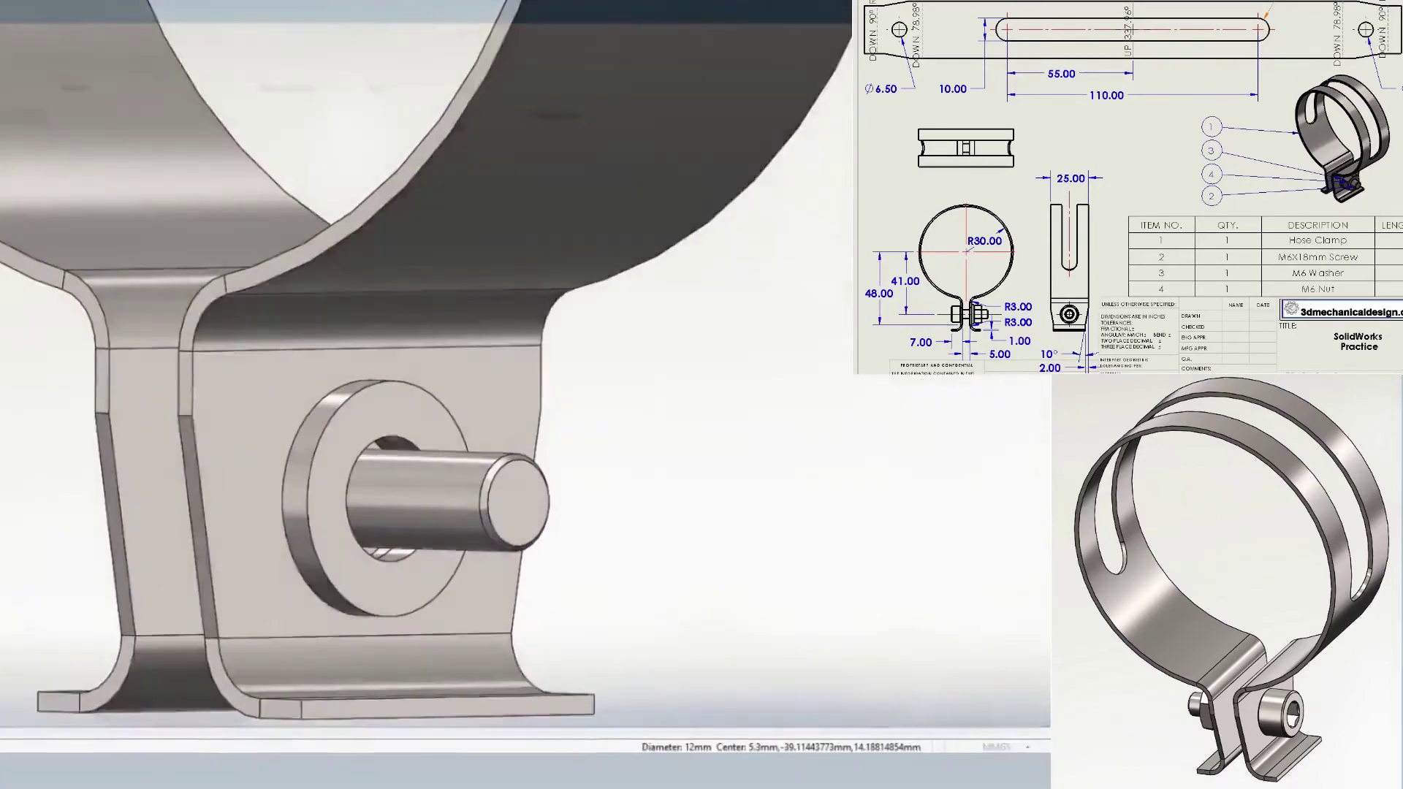
click(110, 125)
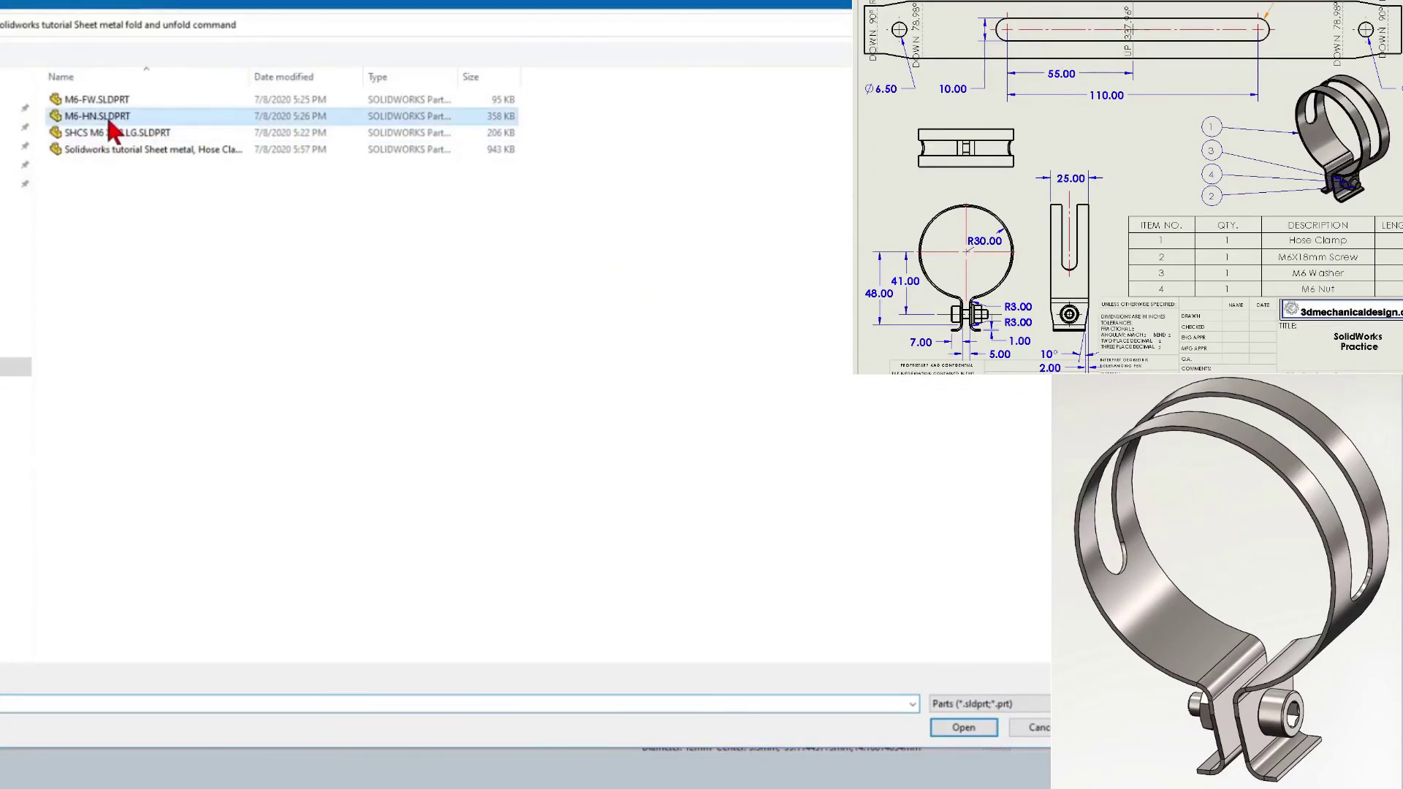
click(963, 728)
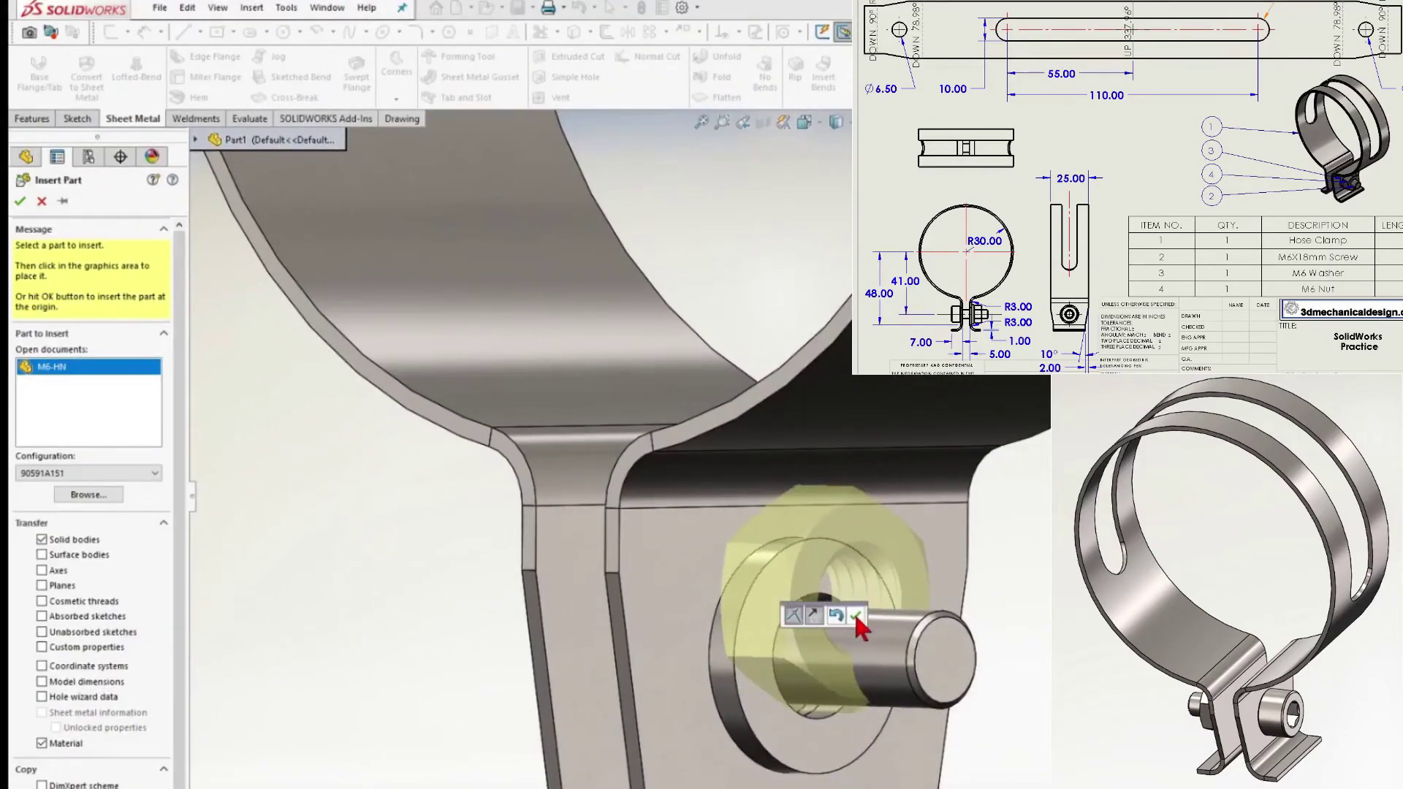
click(856, 616)
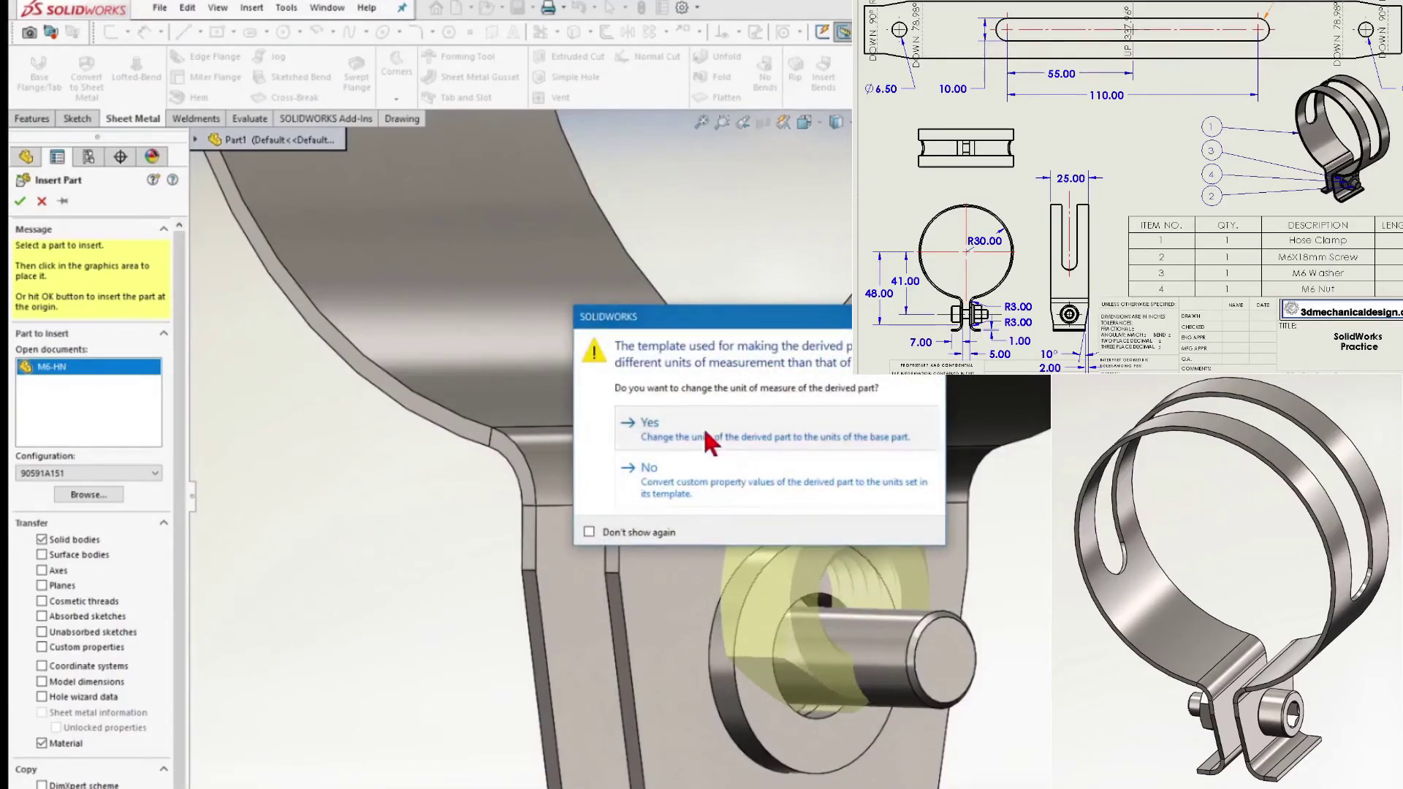
click(705, 431)
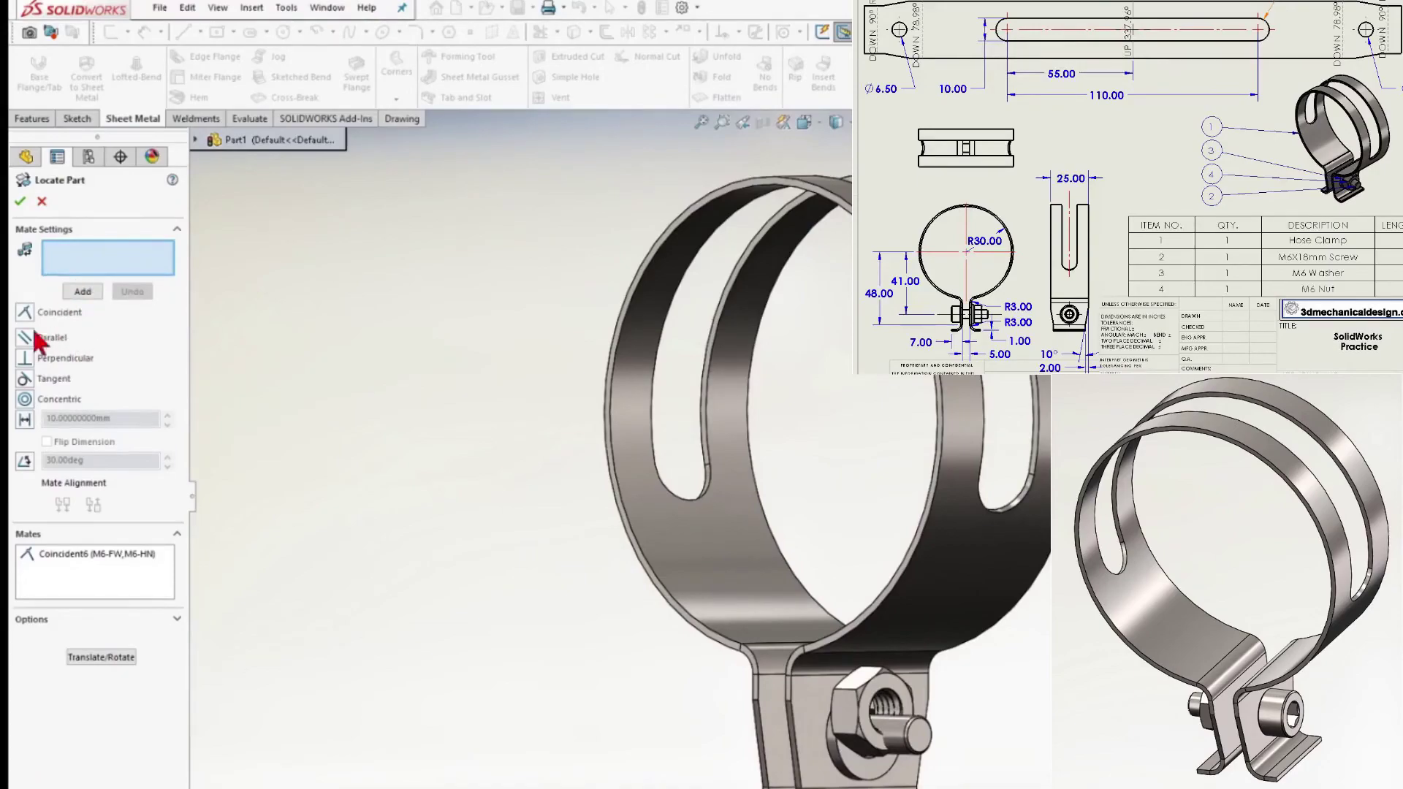
Mate the nut concentric with the screw shank against the washer
click(24, 400)
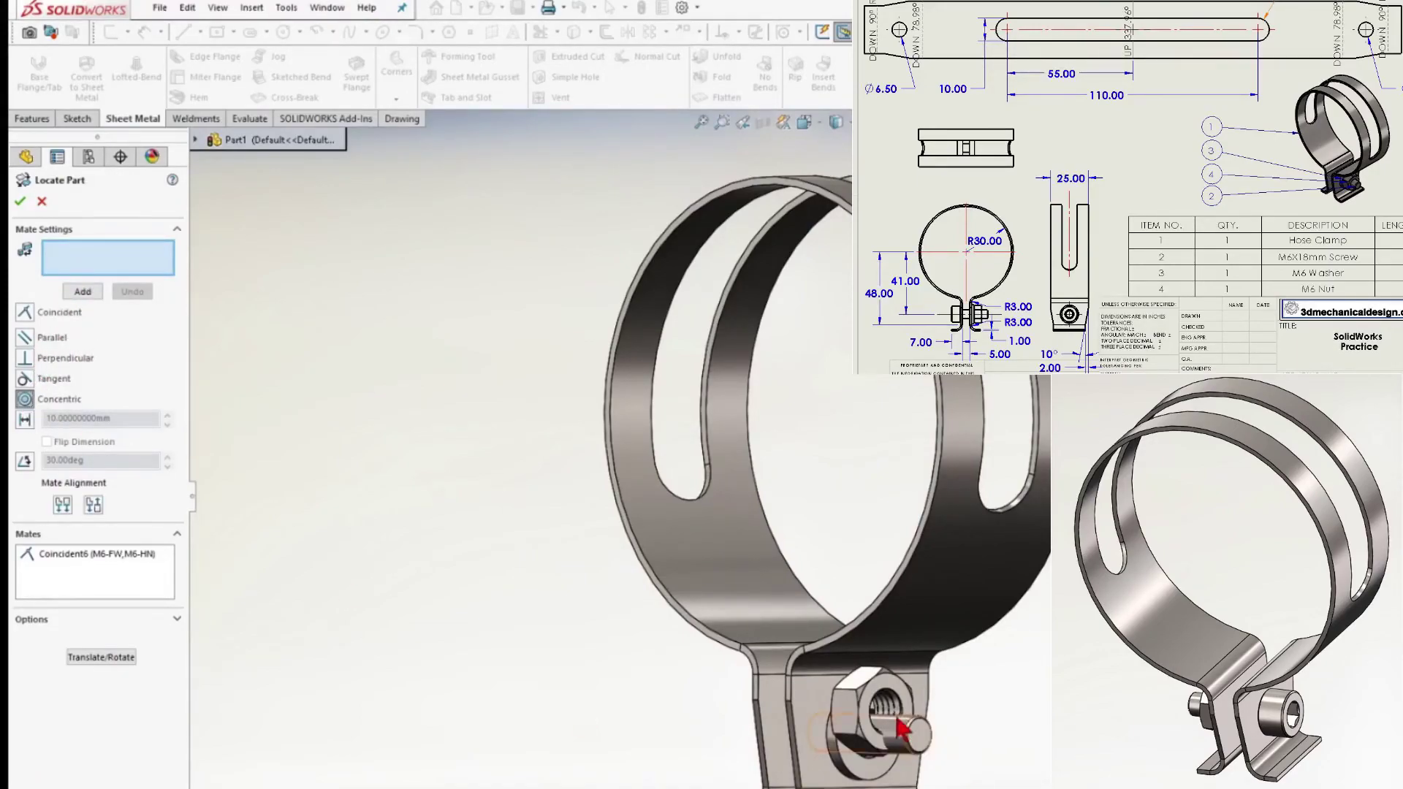
click(899, 734)
scroll(899, 734, down, 4)
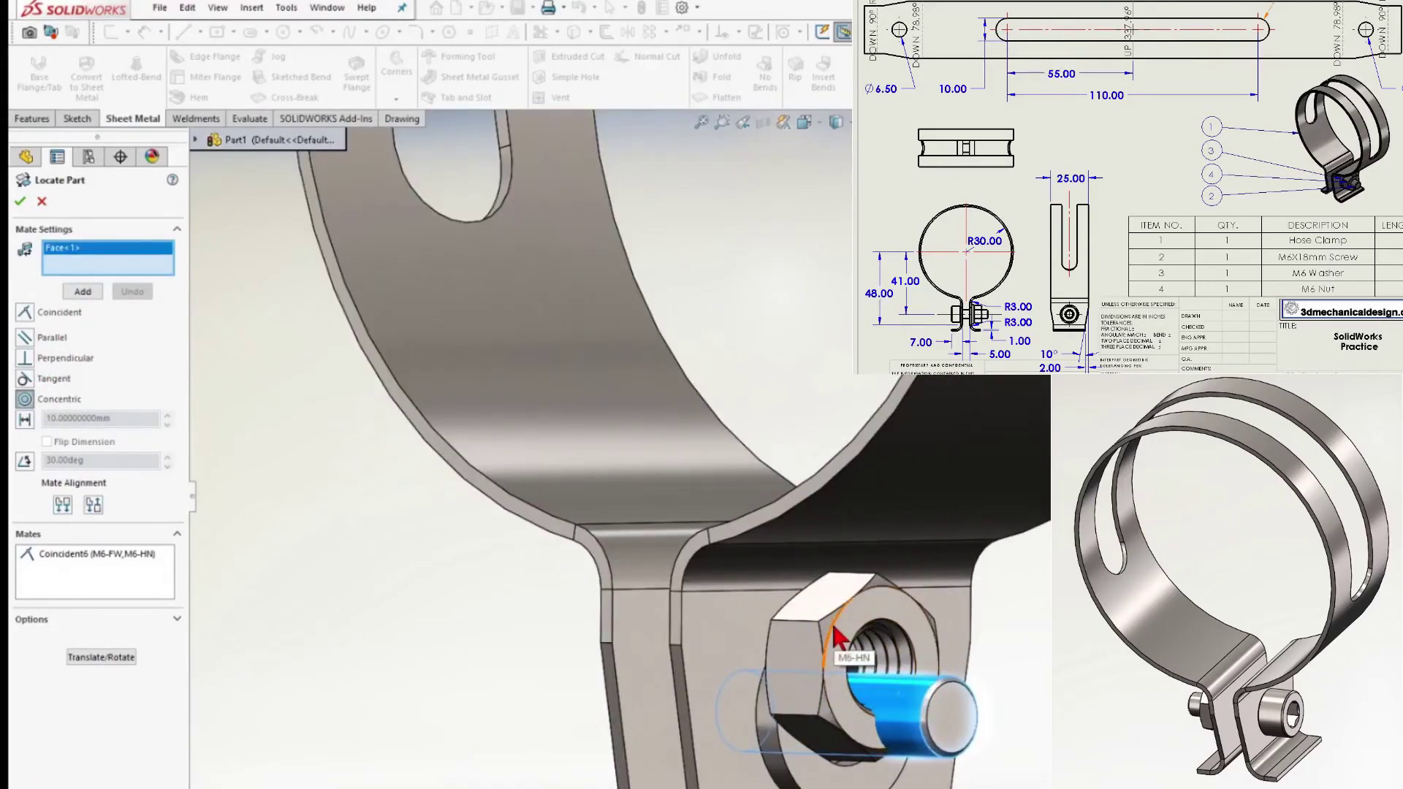
click(833, 627)
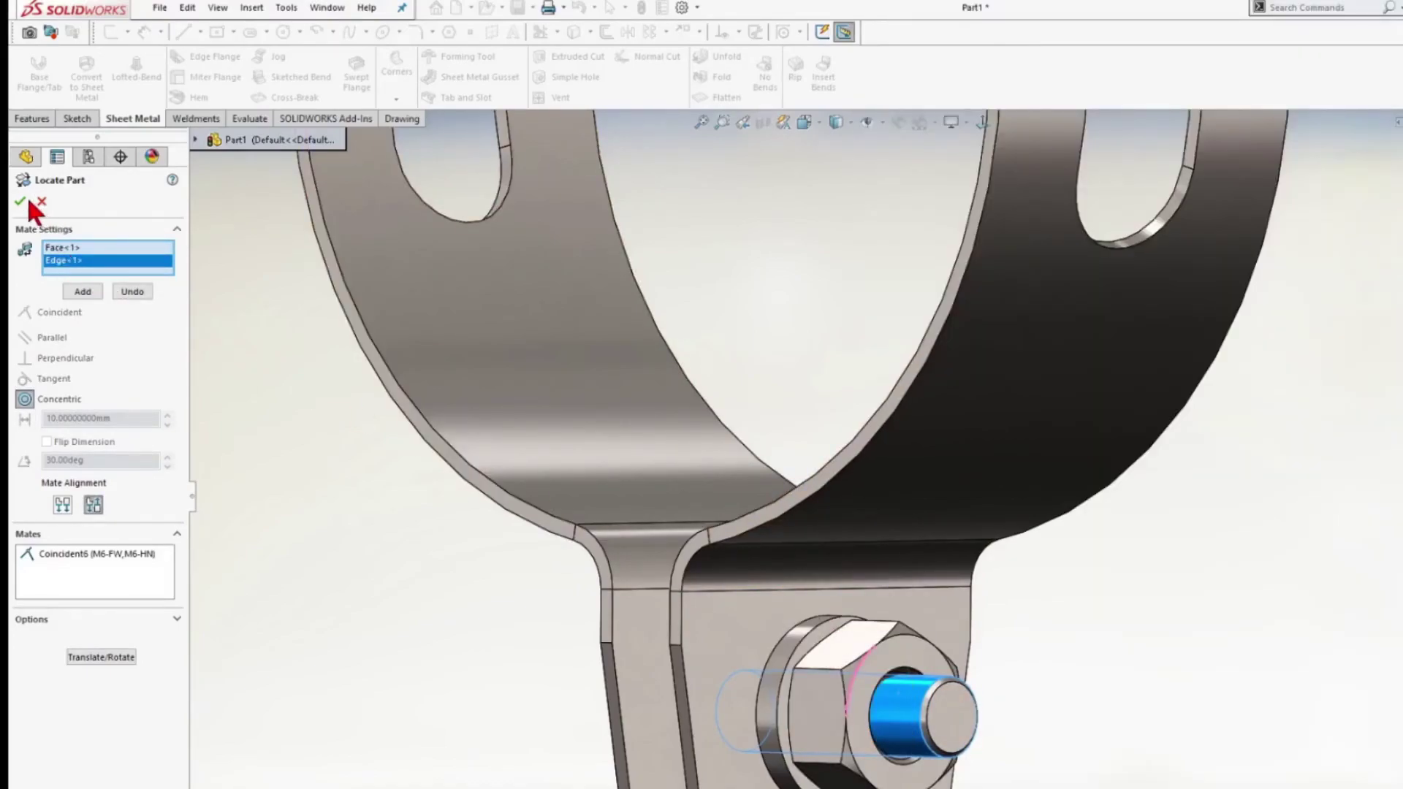
click(19, 202)
middle_drag(943, 622, 877, 682)
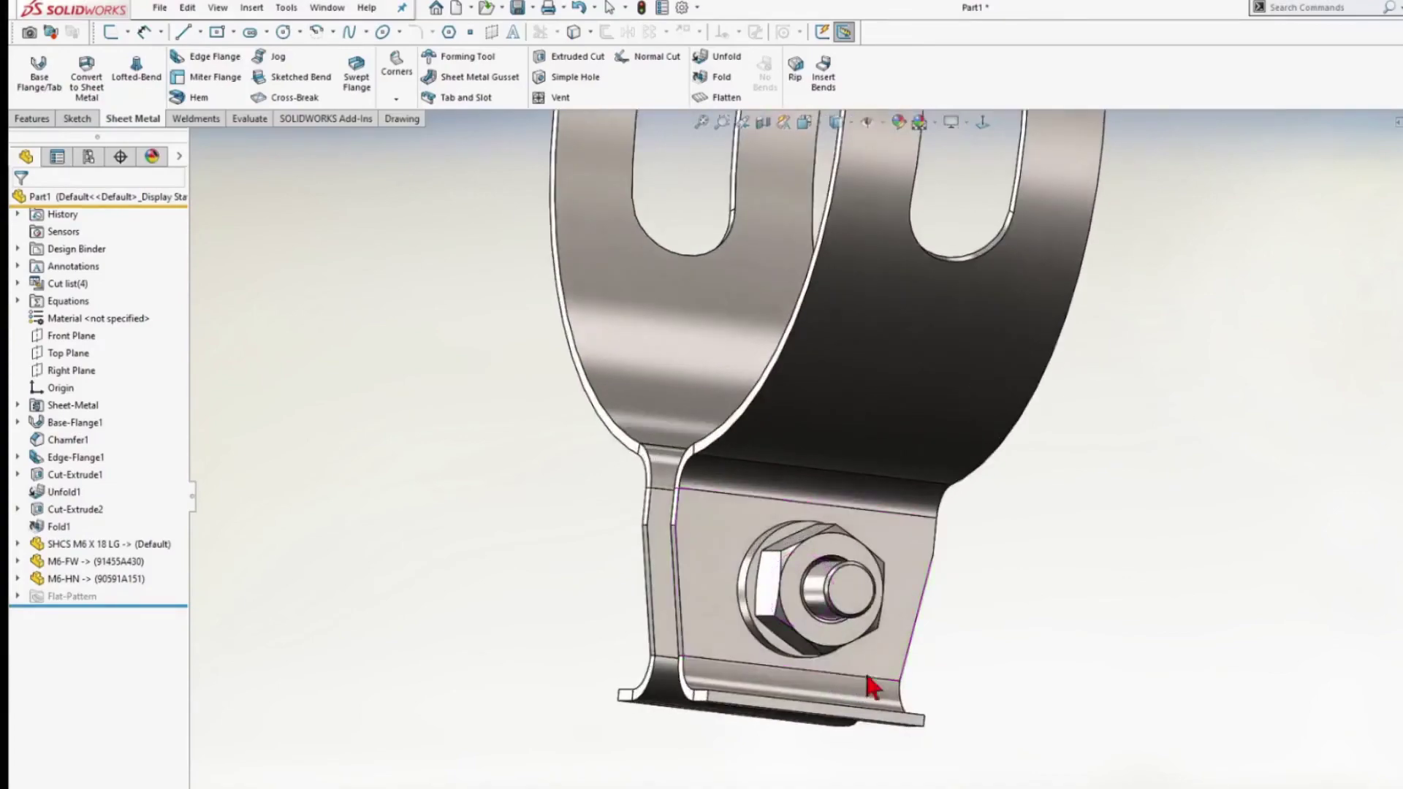
scroll(947, 512, up, 5)
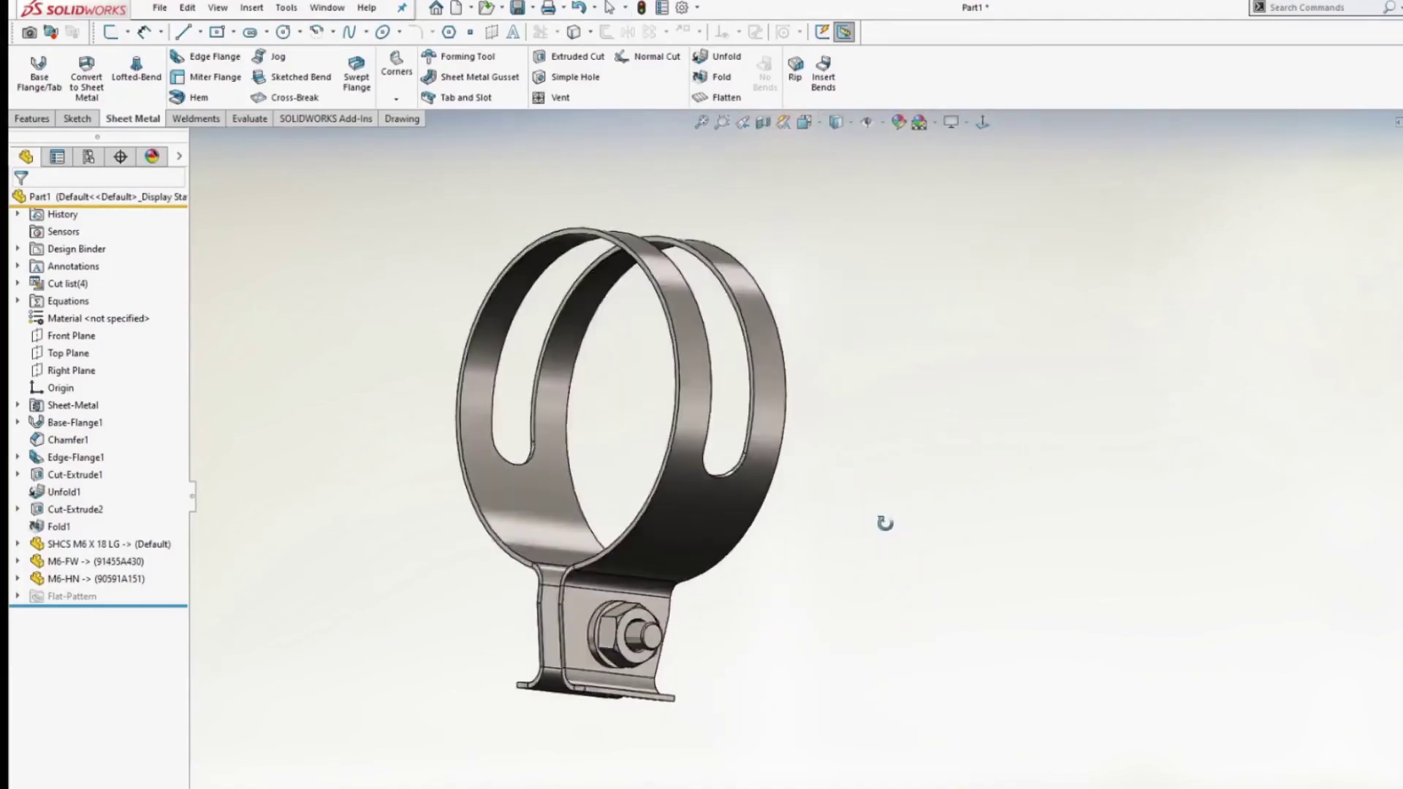